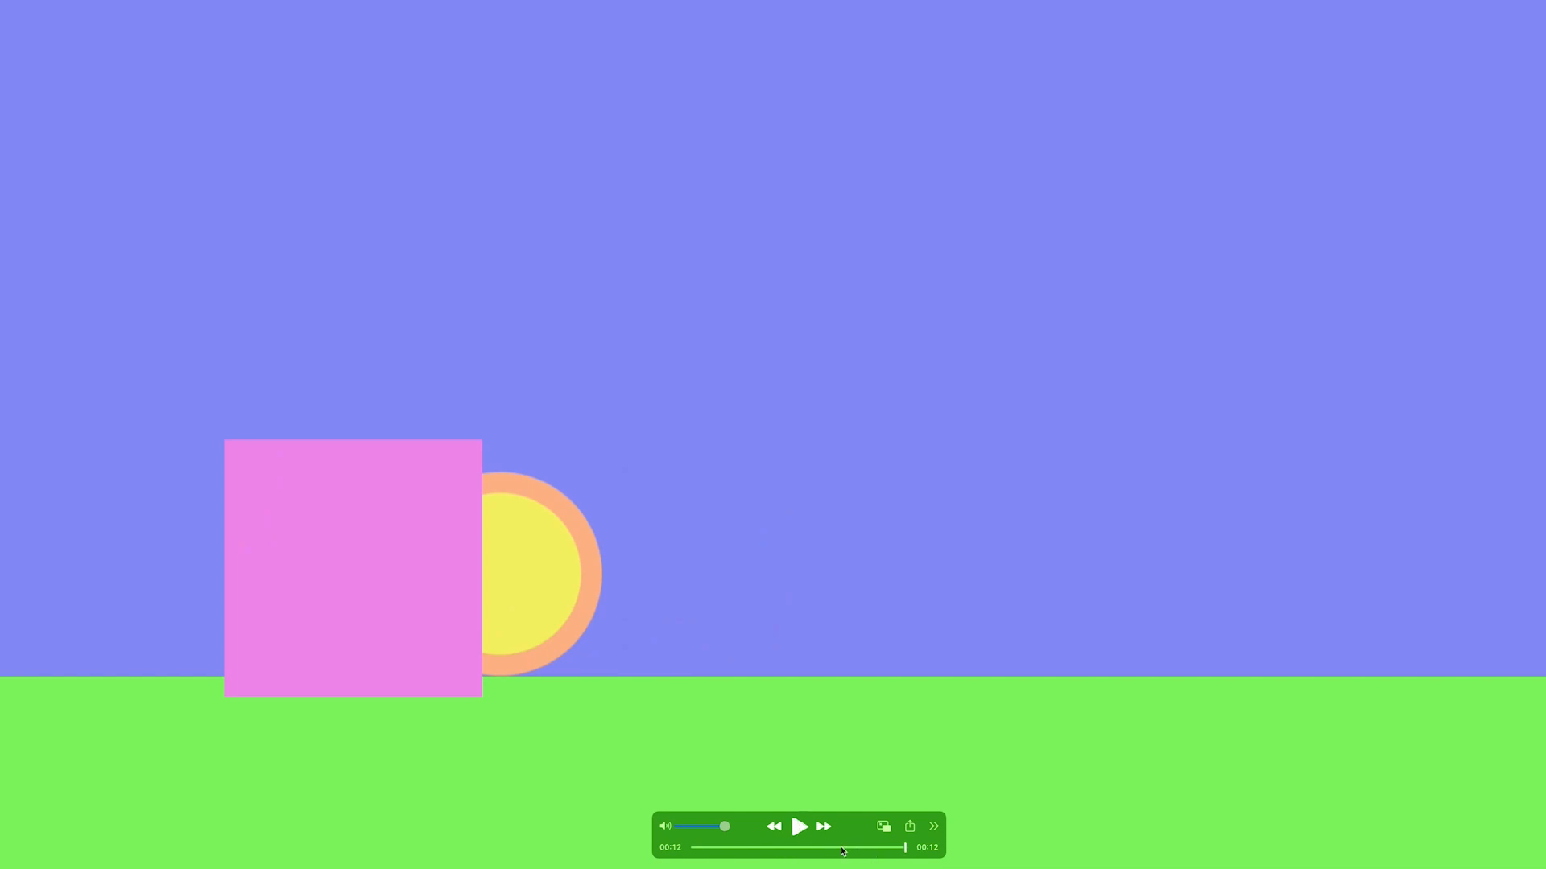
# Replay the finished animation from about 00:03 to examine the ball's and the pink square's movements.
pyautogui.moveTo(842, 851); pyautogui.dragTo(739, 854)
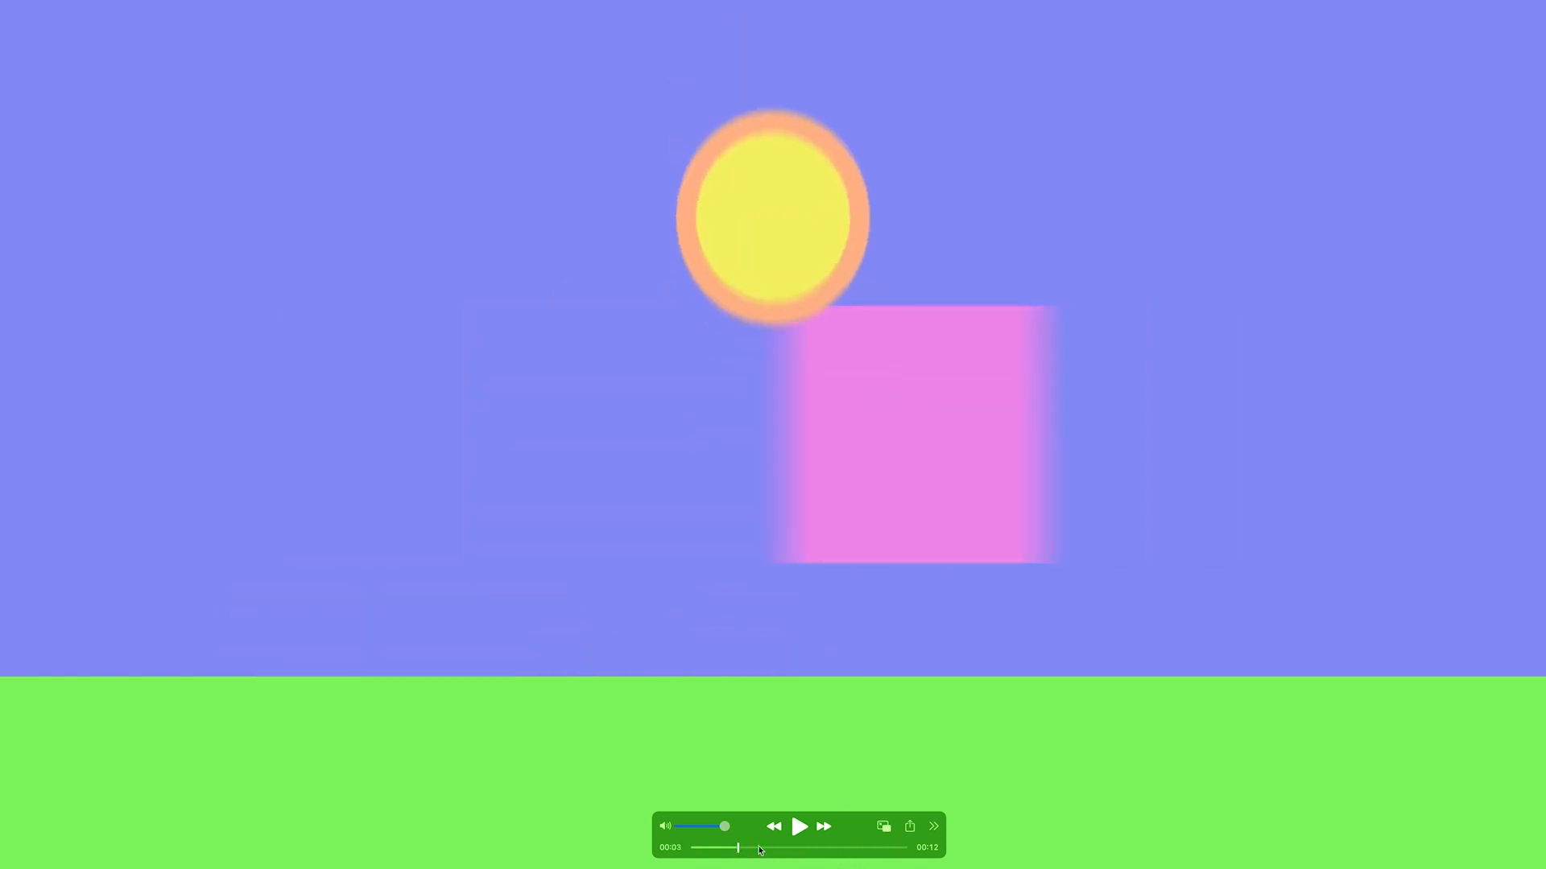
pyautogui.press('space')
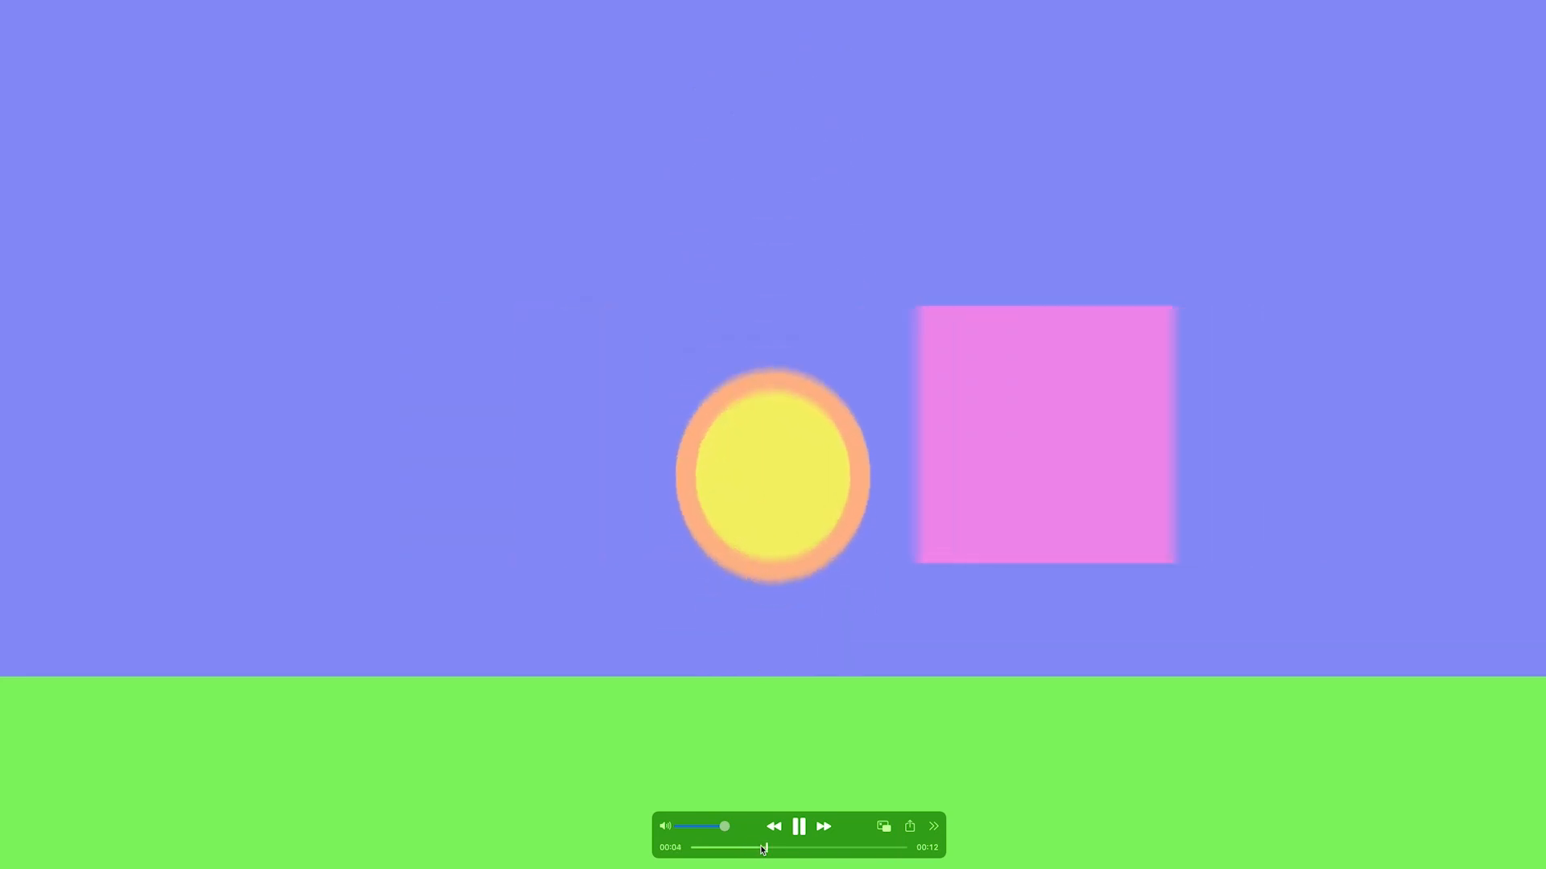
pyautogui.press('space')
pyautogui.press('space')
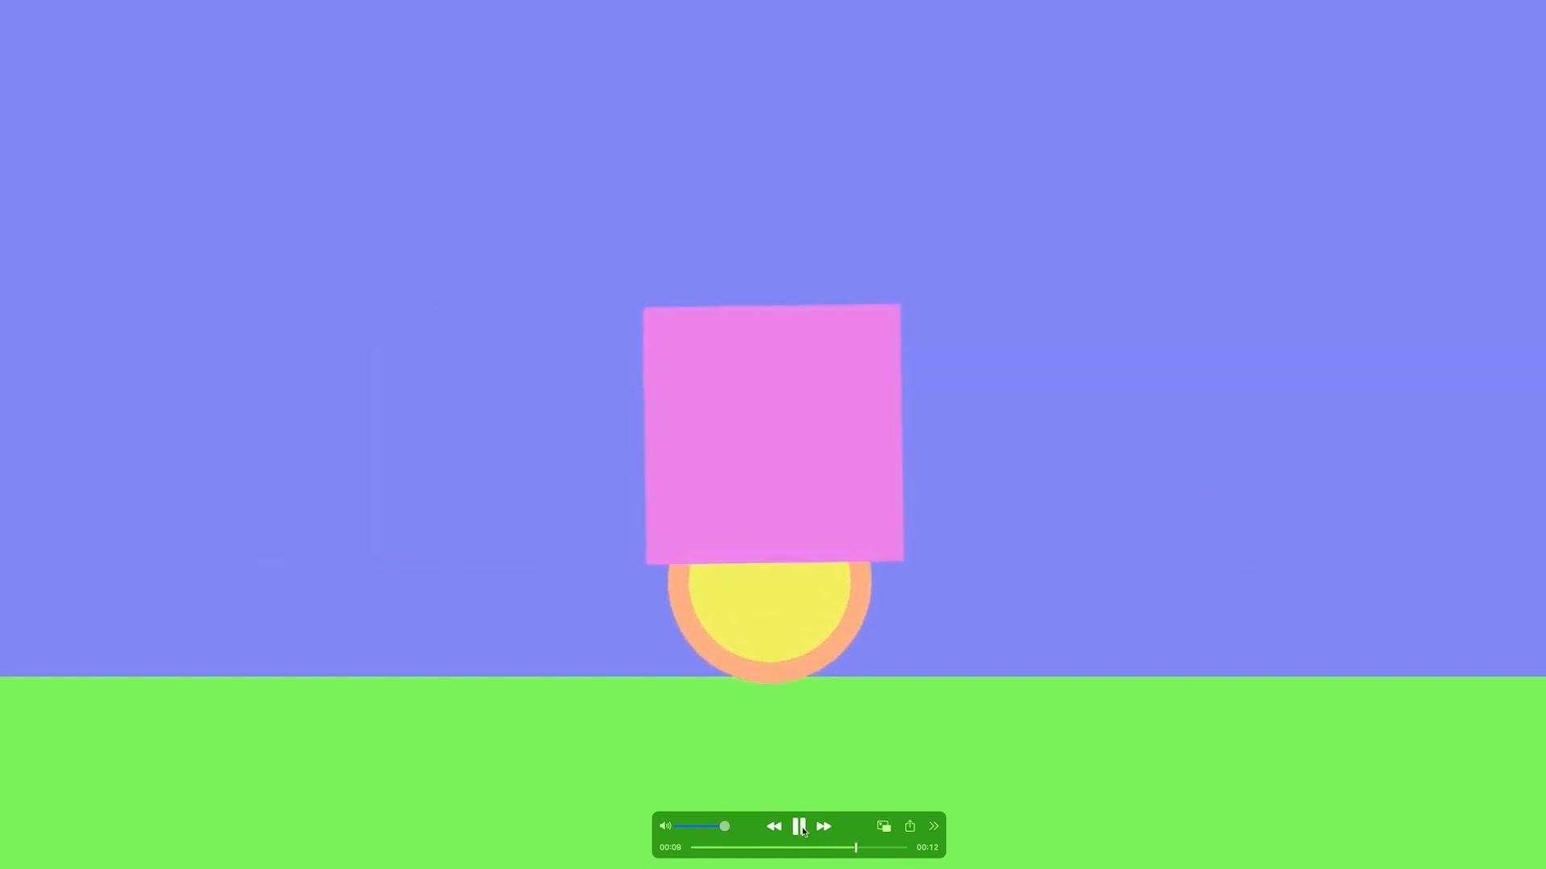
pyautogui.click(803, 831)
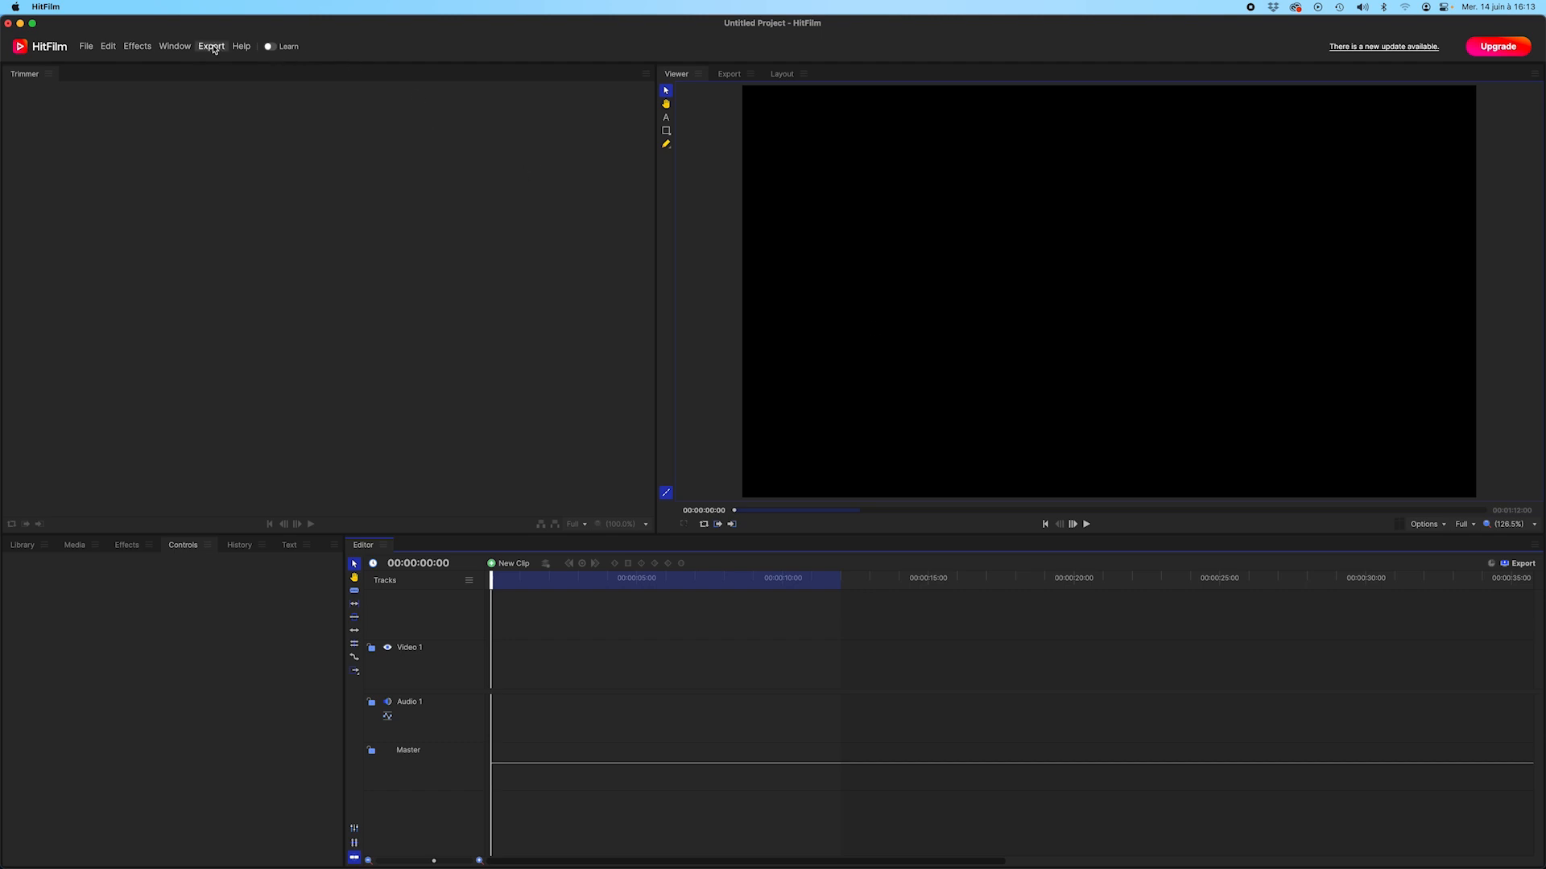
pyautogui.click(174, 47)
pyautogui.moveTo(187, 58)
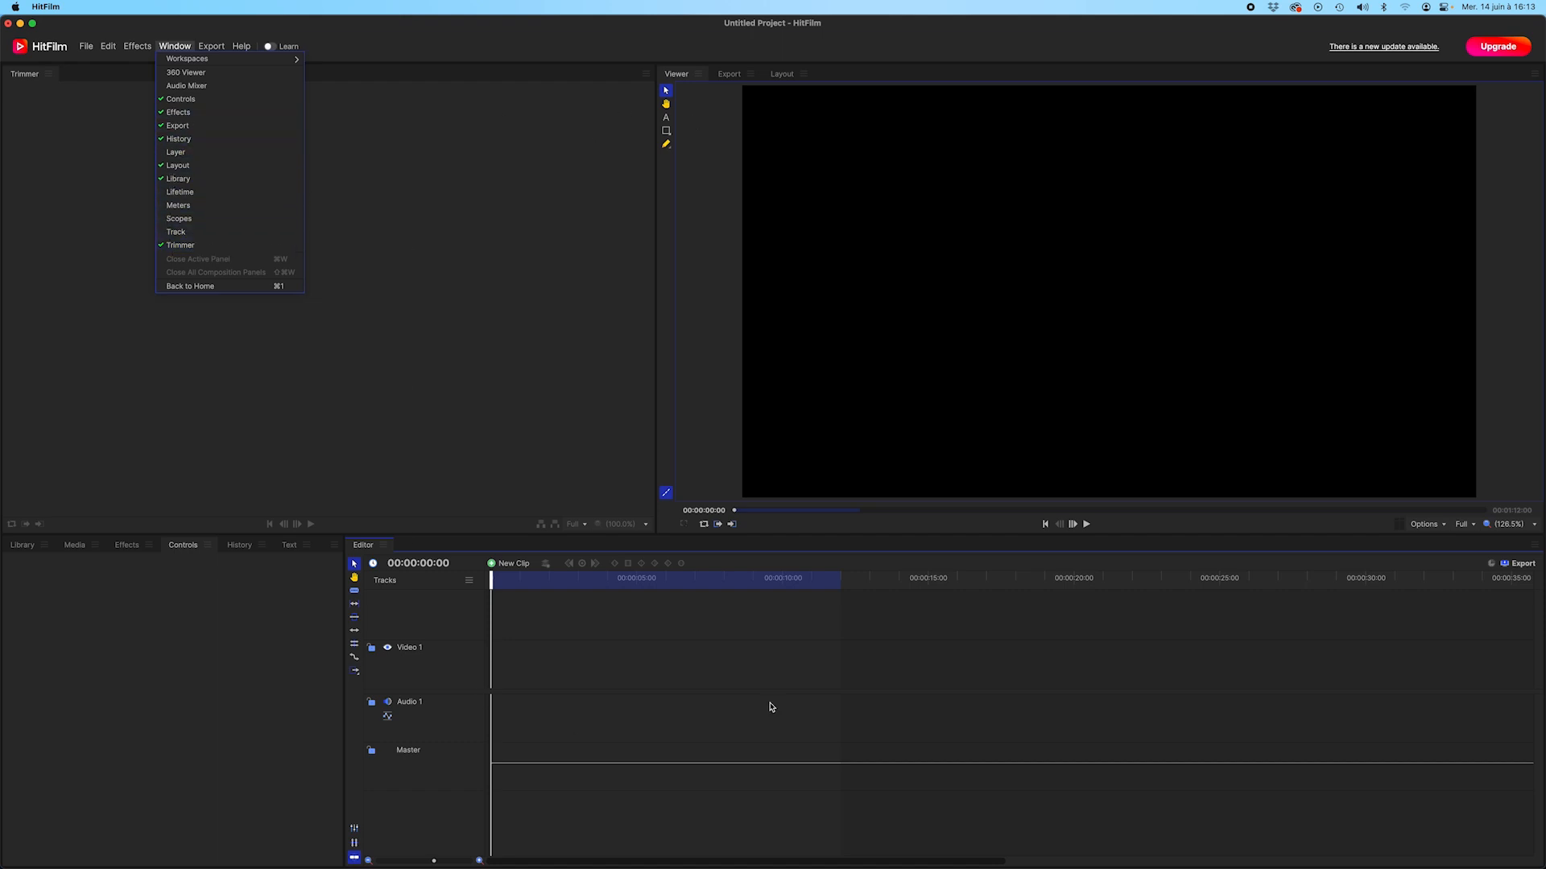
pyautogui.click(530, 376)
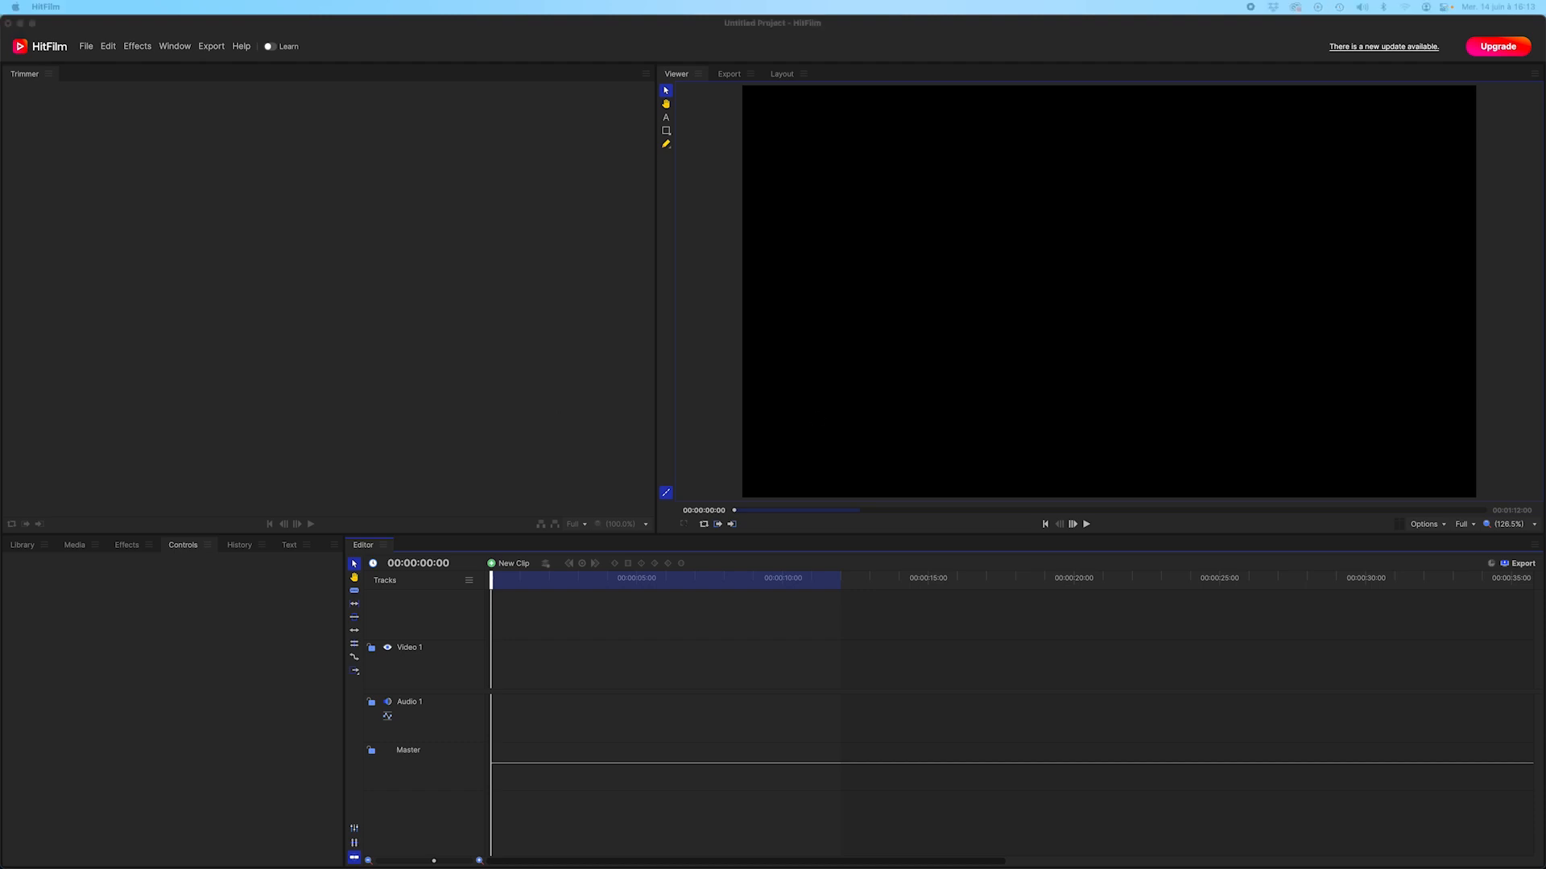
# Switch to QuickTime Player, watch Animations balle.mp4 in full screen, and move its window out of the way.
pyautogui.moveTo(1545, 256); pyautogui.dragTo(730, 264)
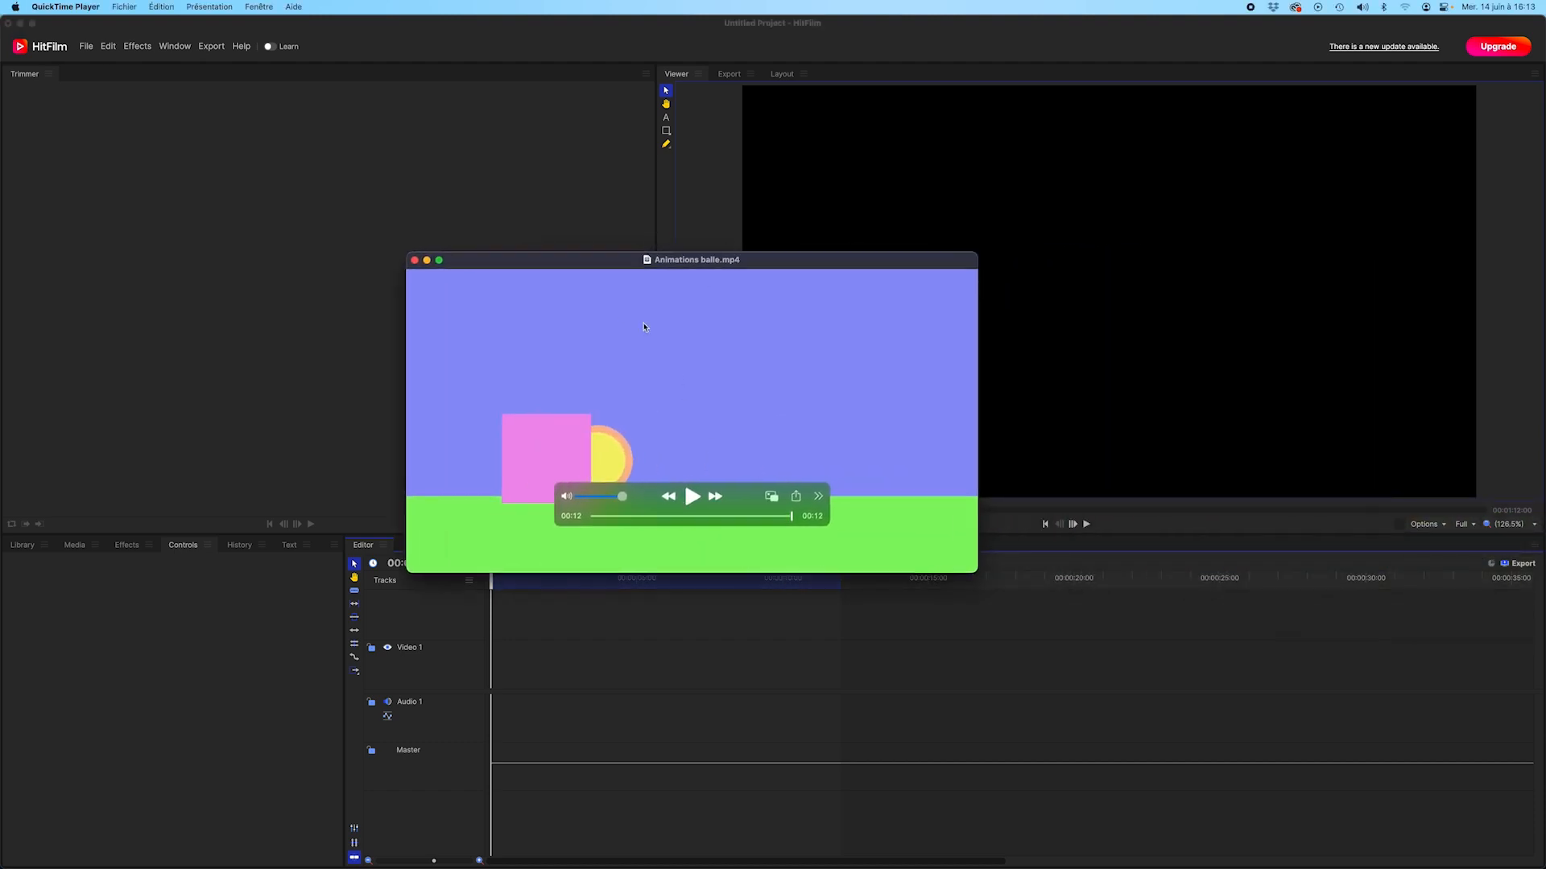
pyautogui.click(437, 263)
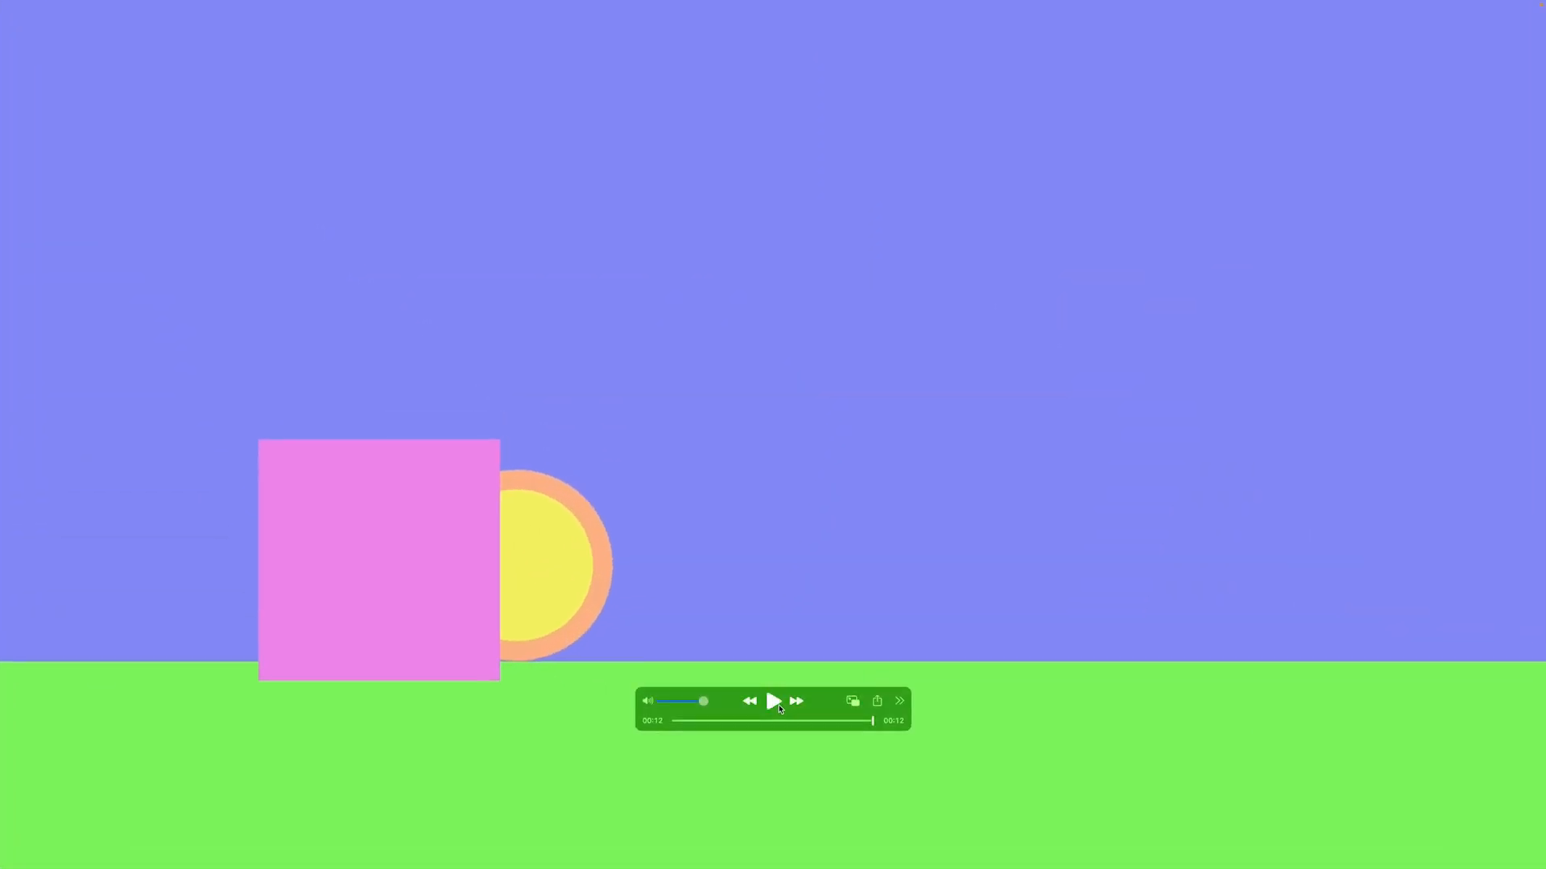
pyautogui.click(781, 702)
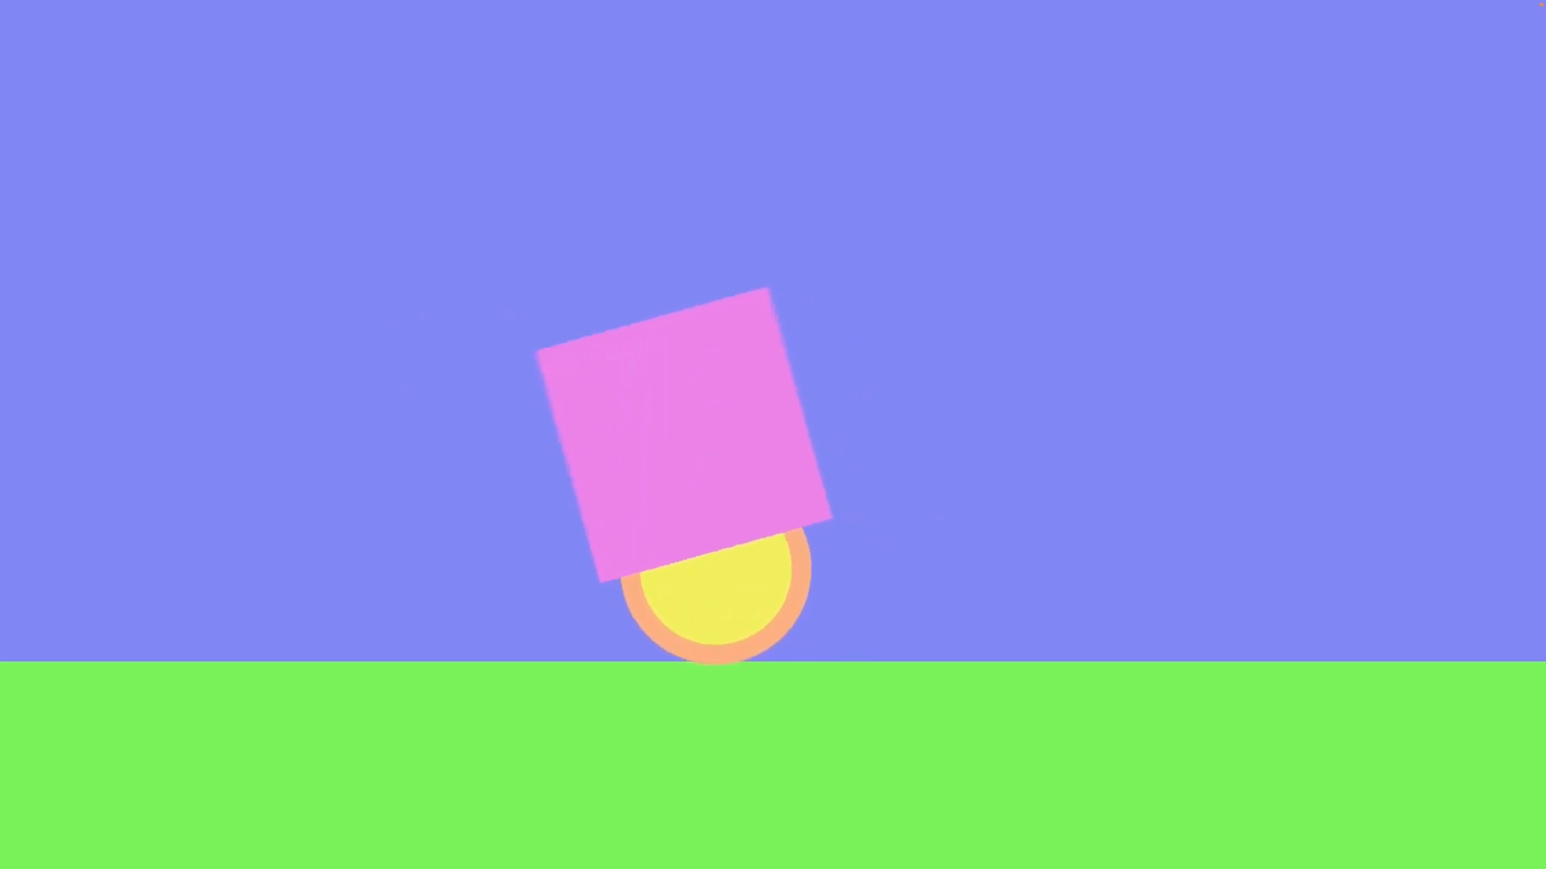
pyautogui.moveTo(1011, 776)
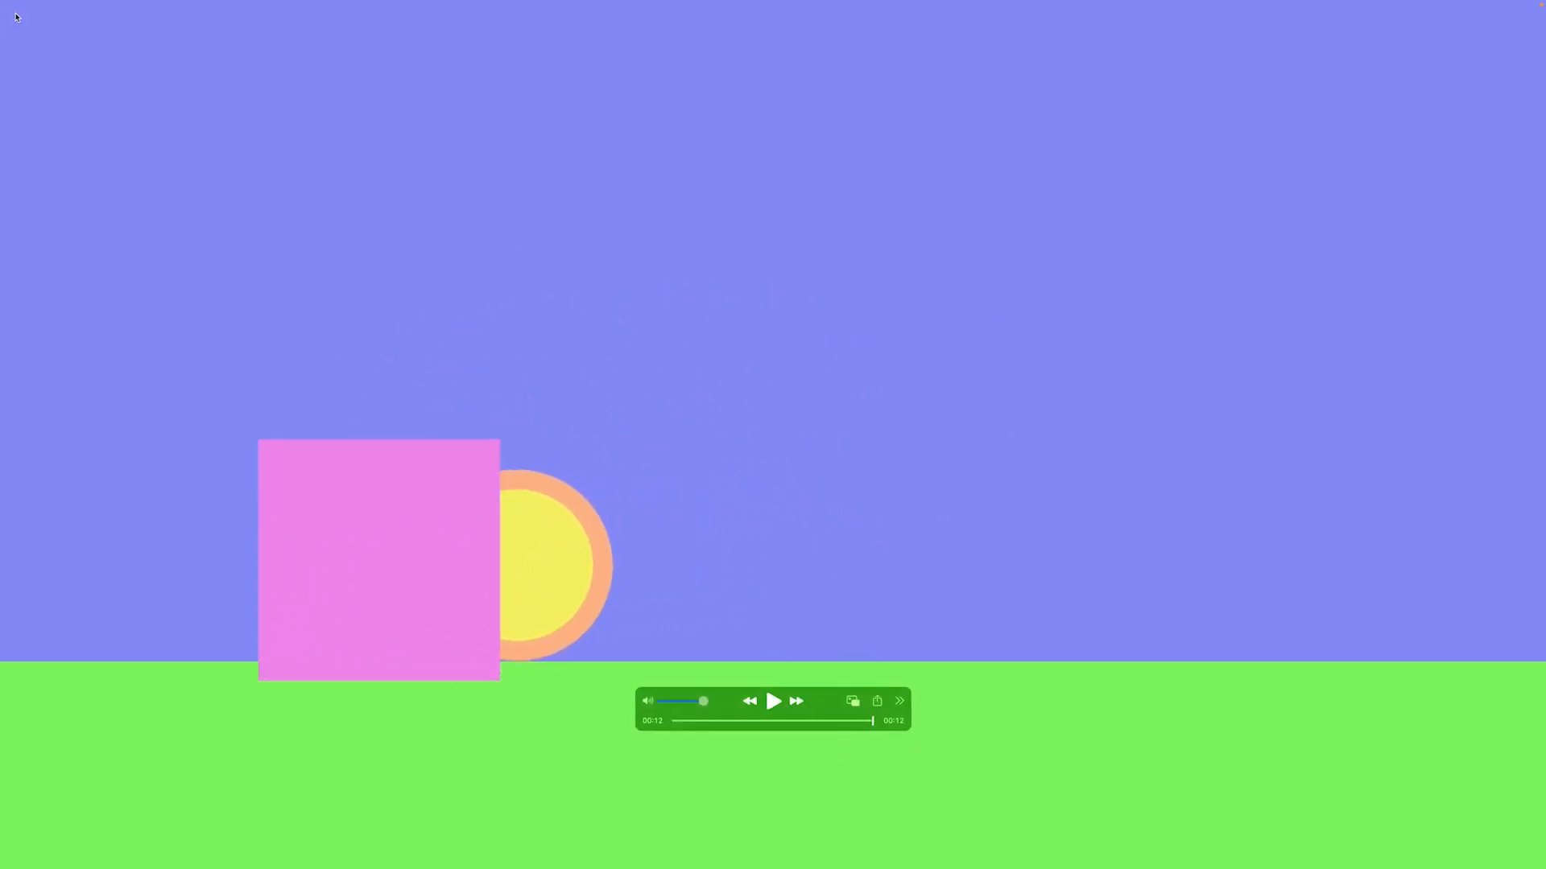
pyautogui.press('Escape')
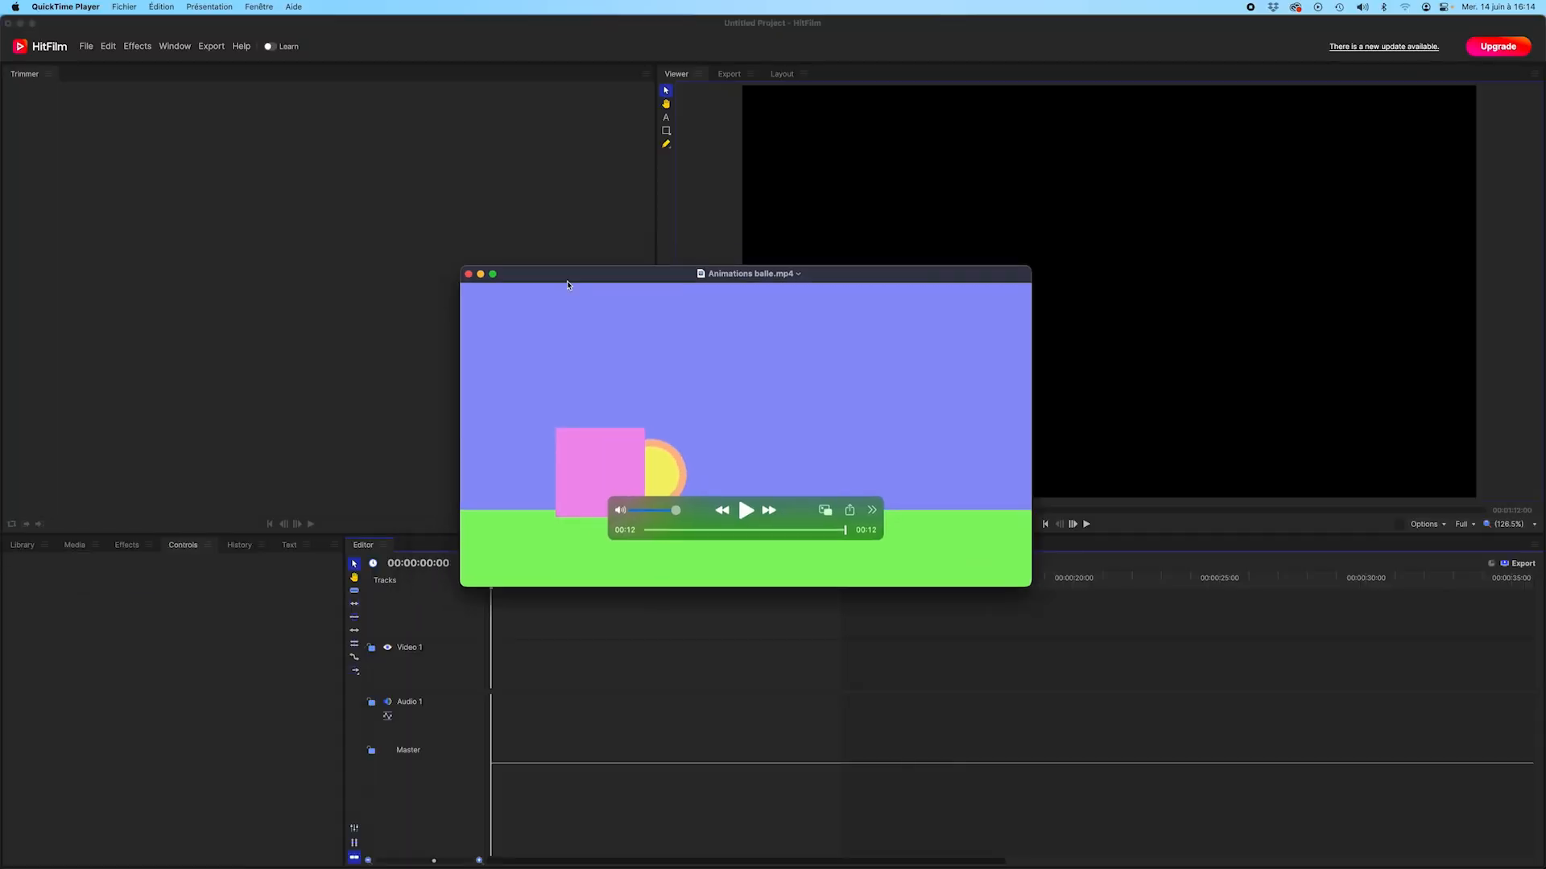
pyautogui.moveTo(552, 274); pyautogui.dragTo(924, 405)
pyautogui.press('super+w')
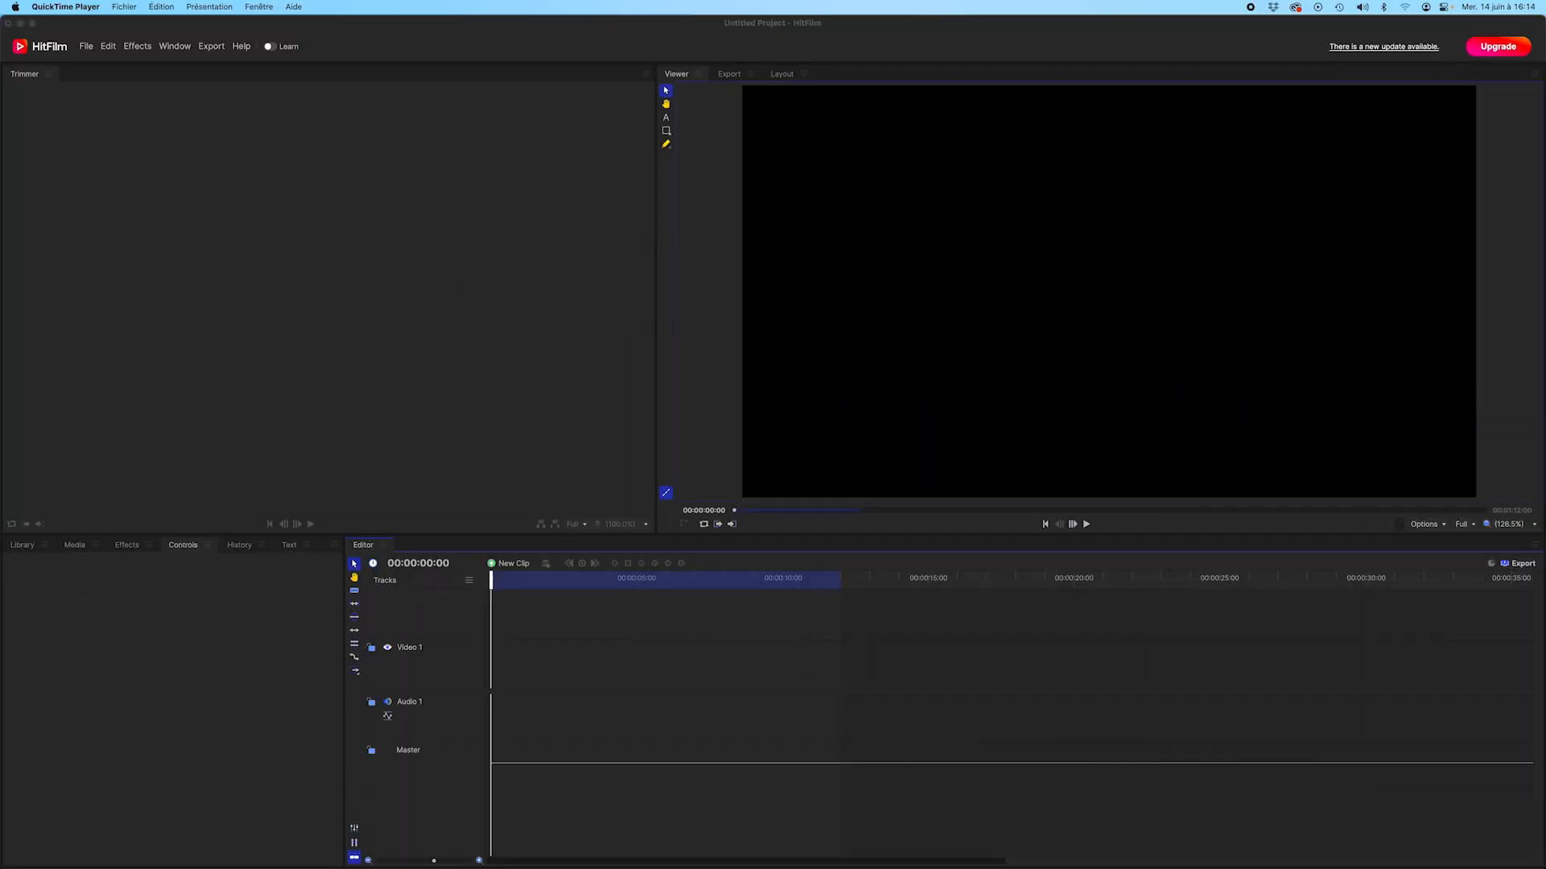
# Switch to HitFilm and set the project duration to 00:00:12:00 in the project settings.
pyautogui.click(508, 567)
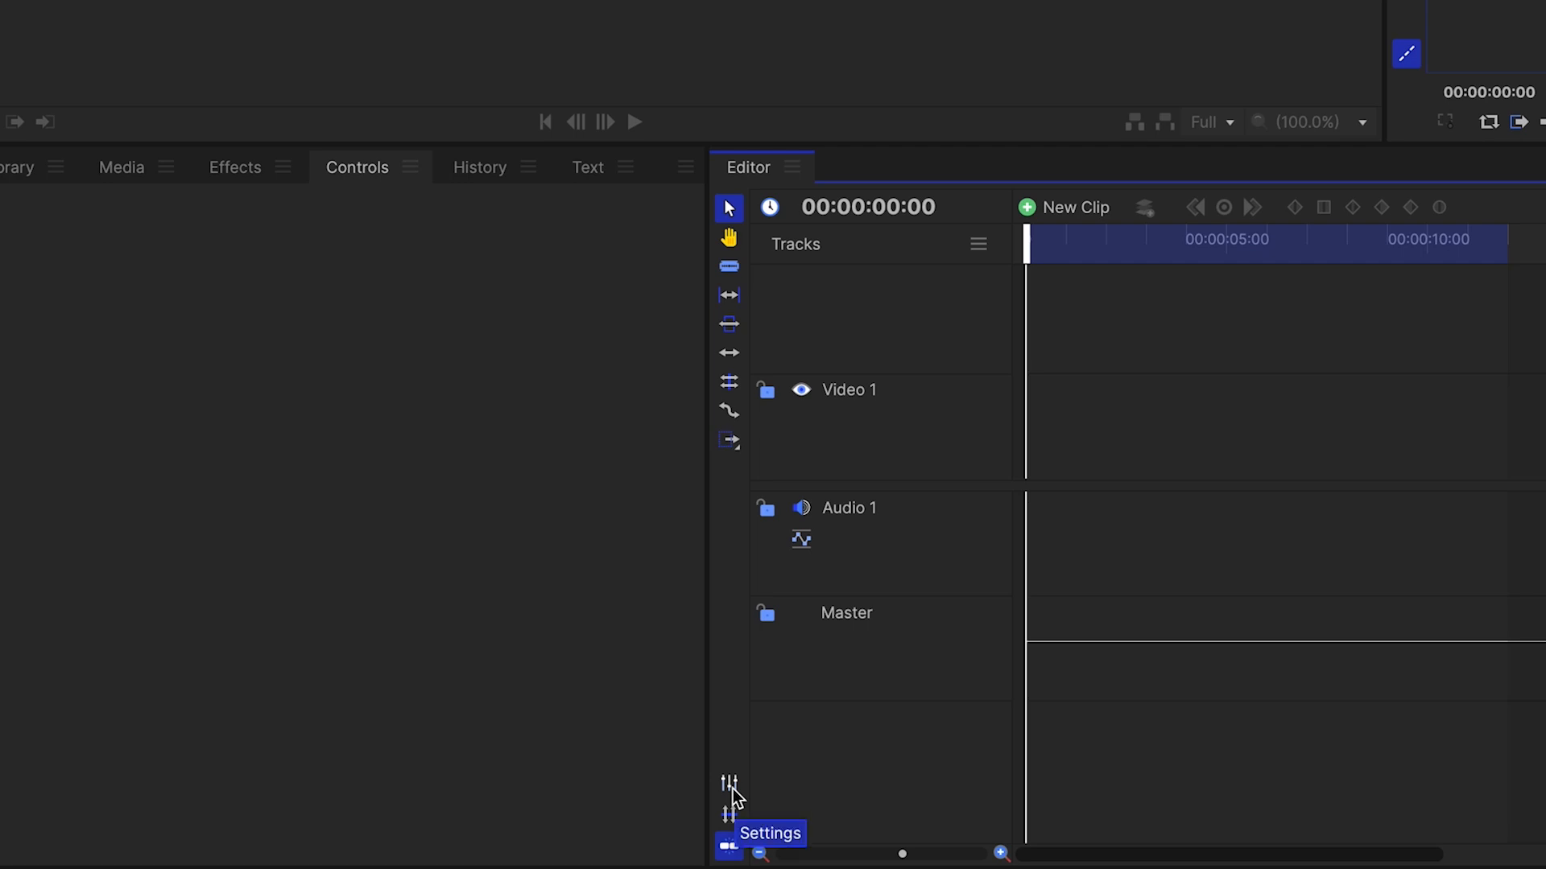
pyautogui.click(731, 787)
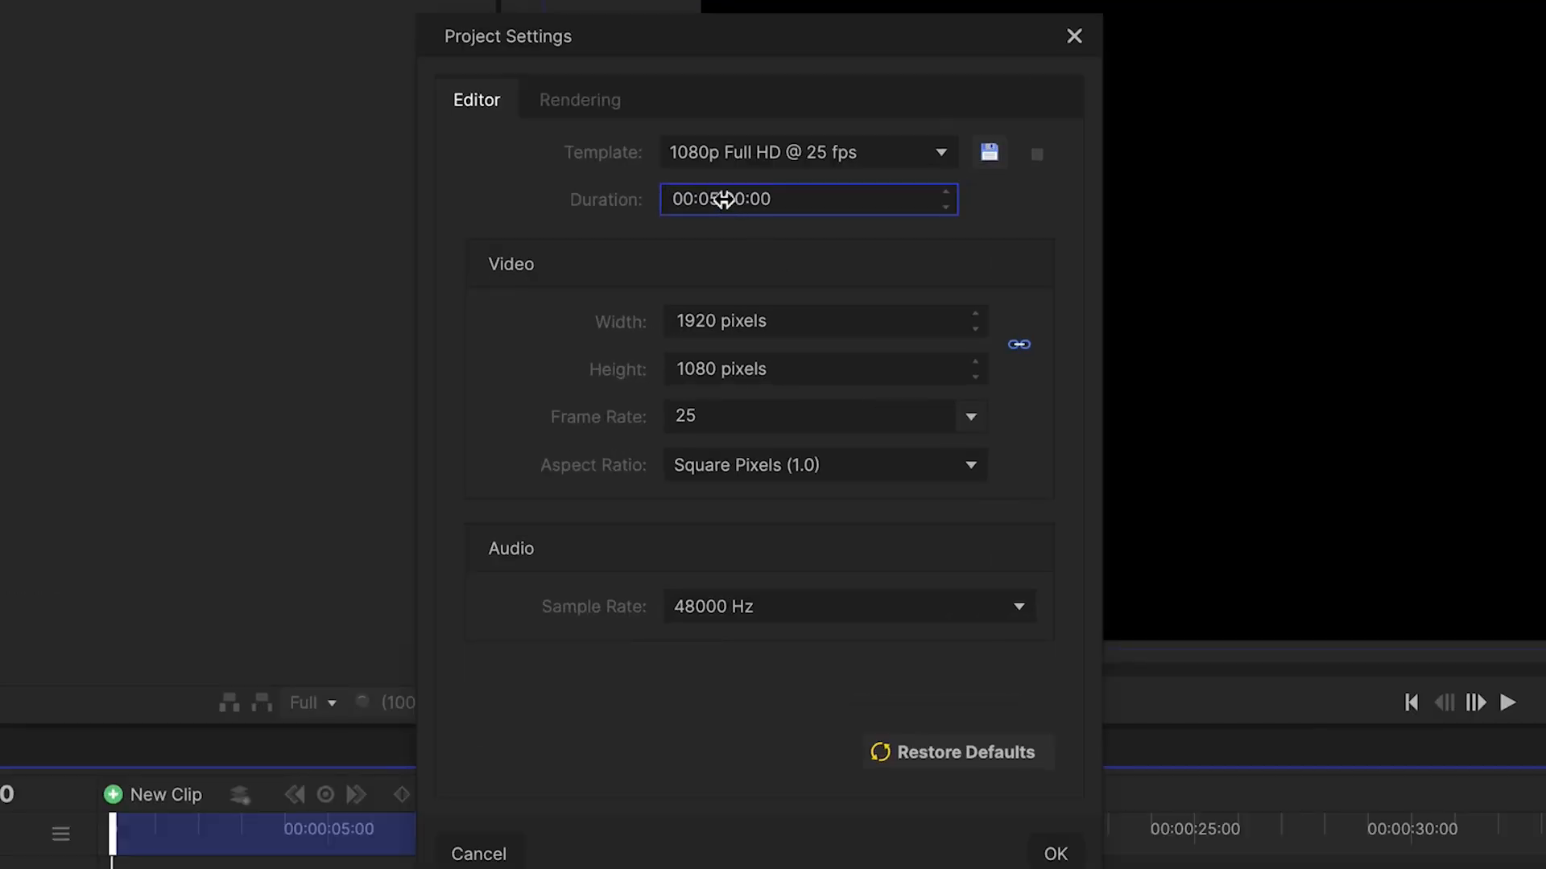
pyautogui.click(722, 199)
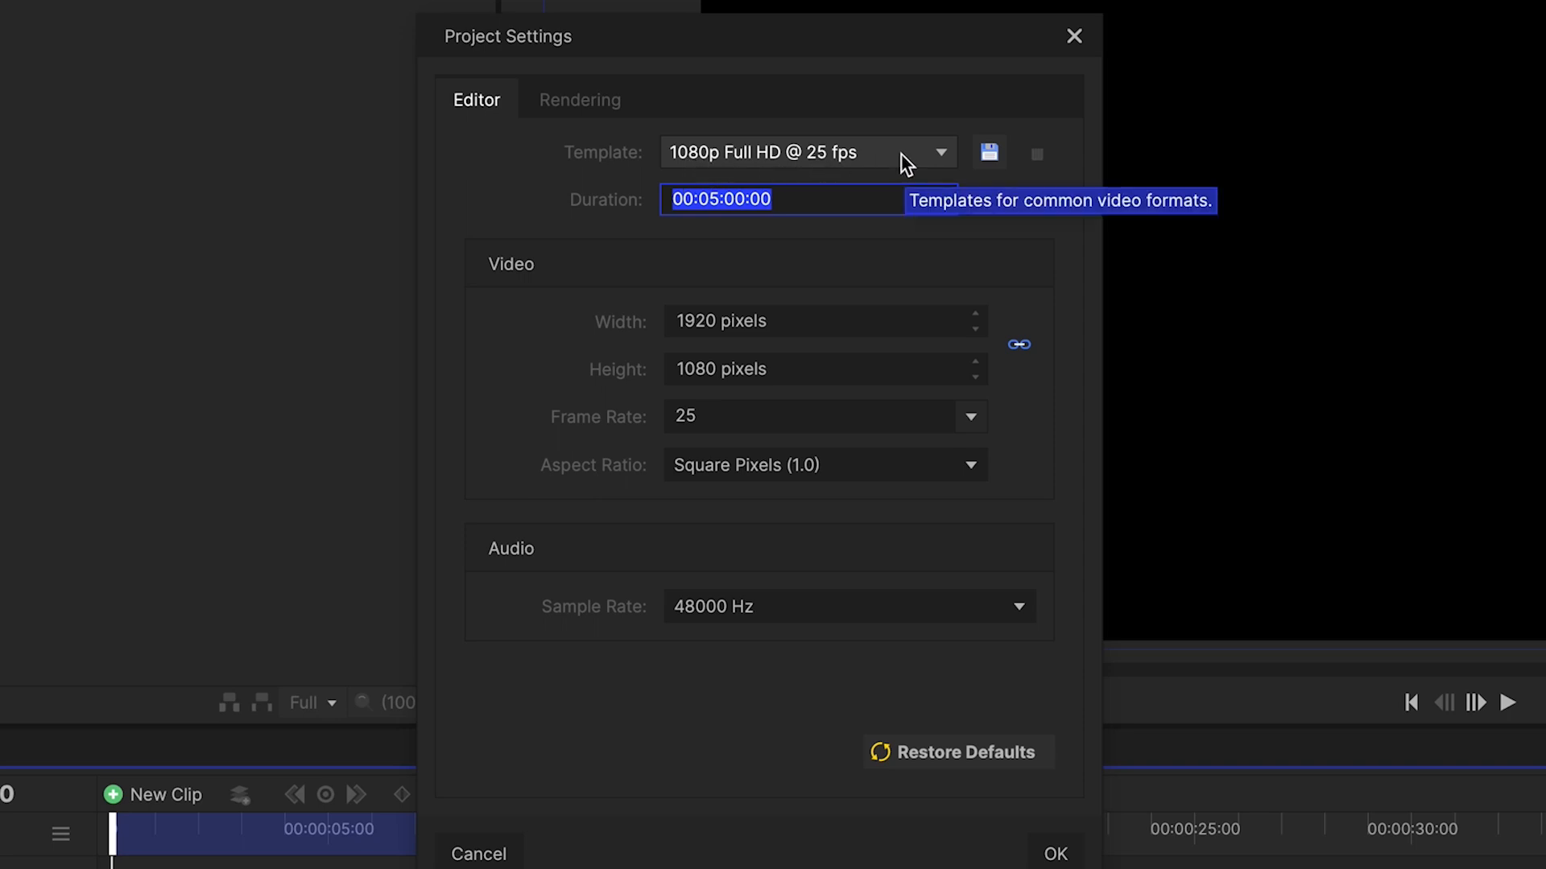
pyautogui.write('0000')
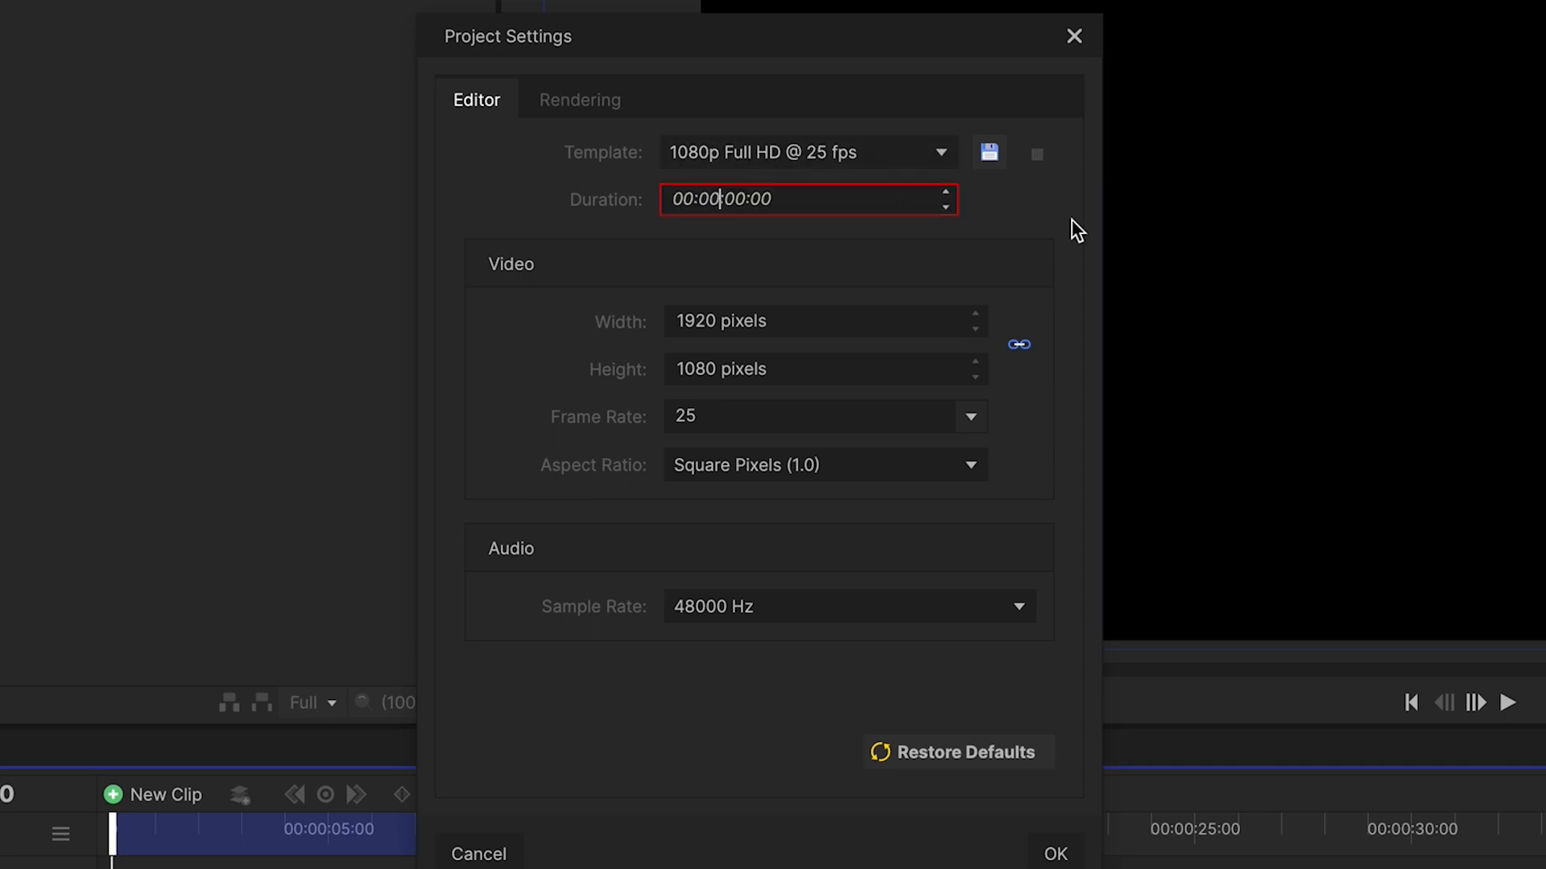
pyautogui.press('Right')
pyautogui.hotkey('shift', 'Right')
pyautogui.hotkey('shift', 'Right')
pyautogui.write('12')
pyautogui.doubleClick(764, 201)
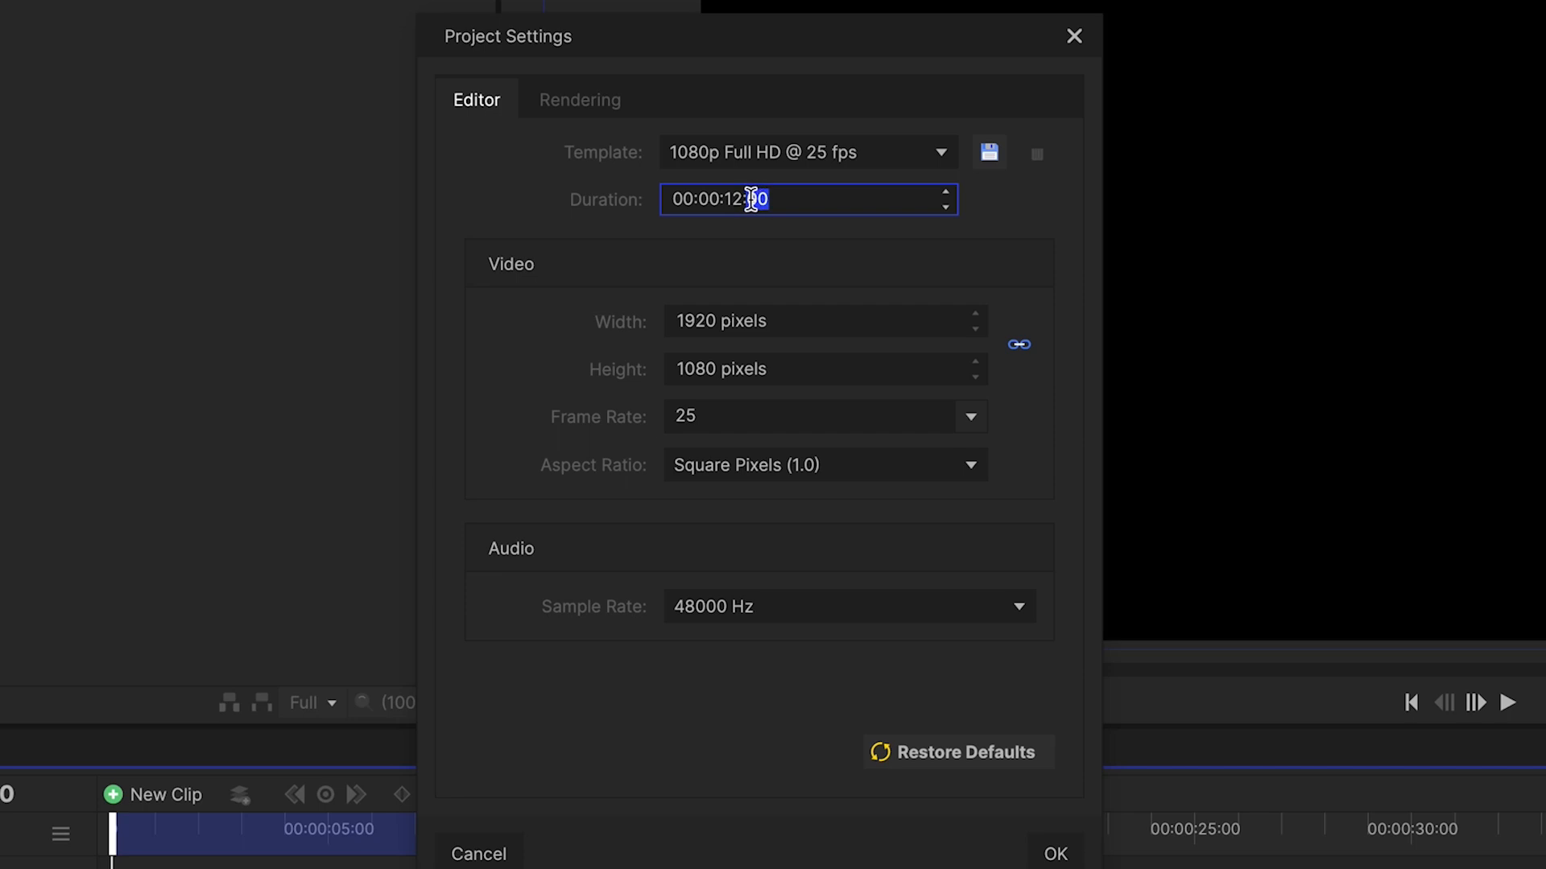
pyautogui.write('00')
pyautogui.click(1061, 860)
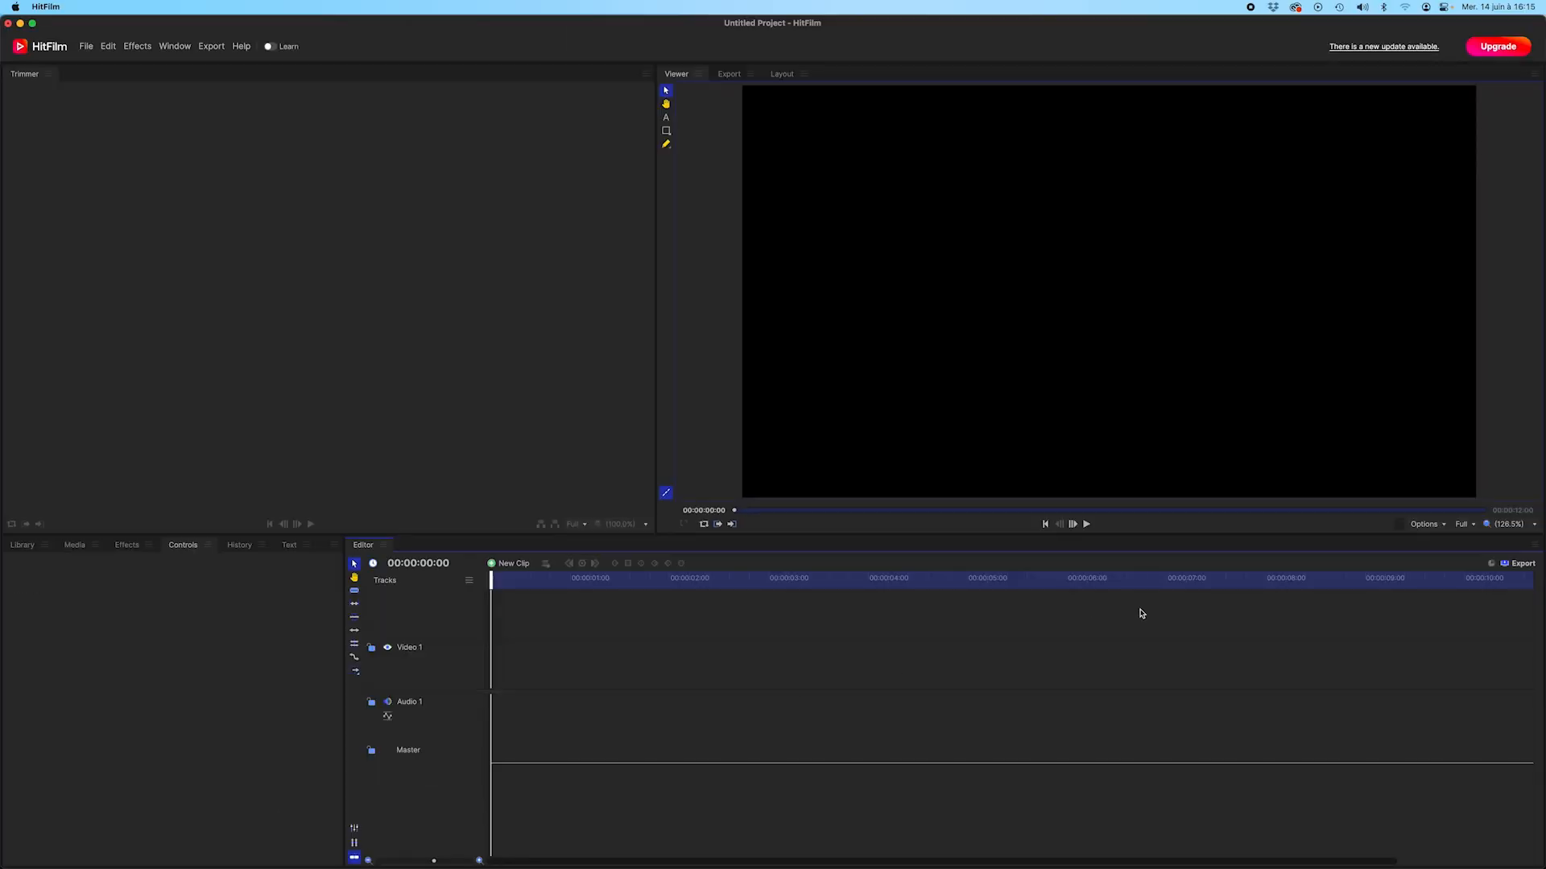
# Create a blue 1920 × 1080 plane clip named Fond on the editor timeline.
pyautogui.click(520, 568)
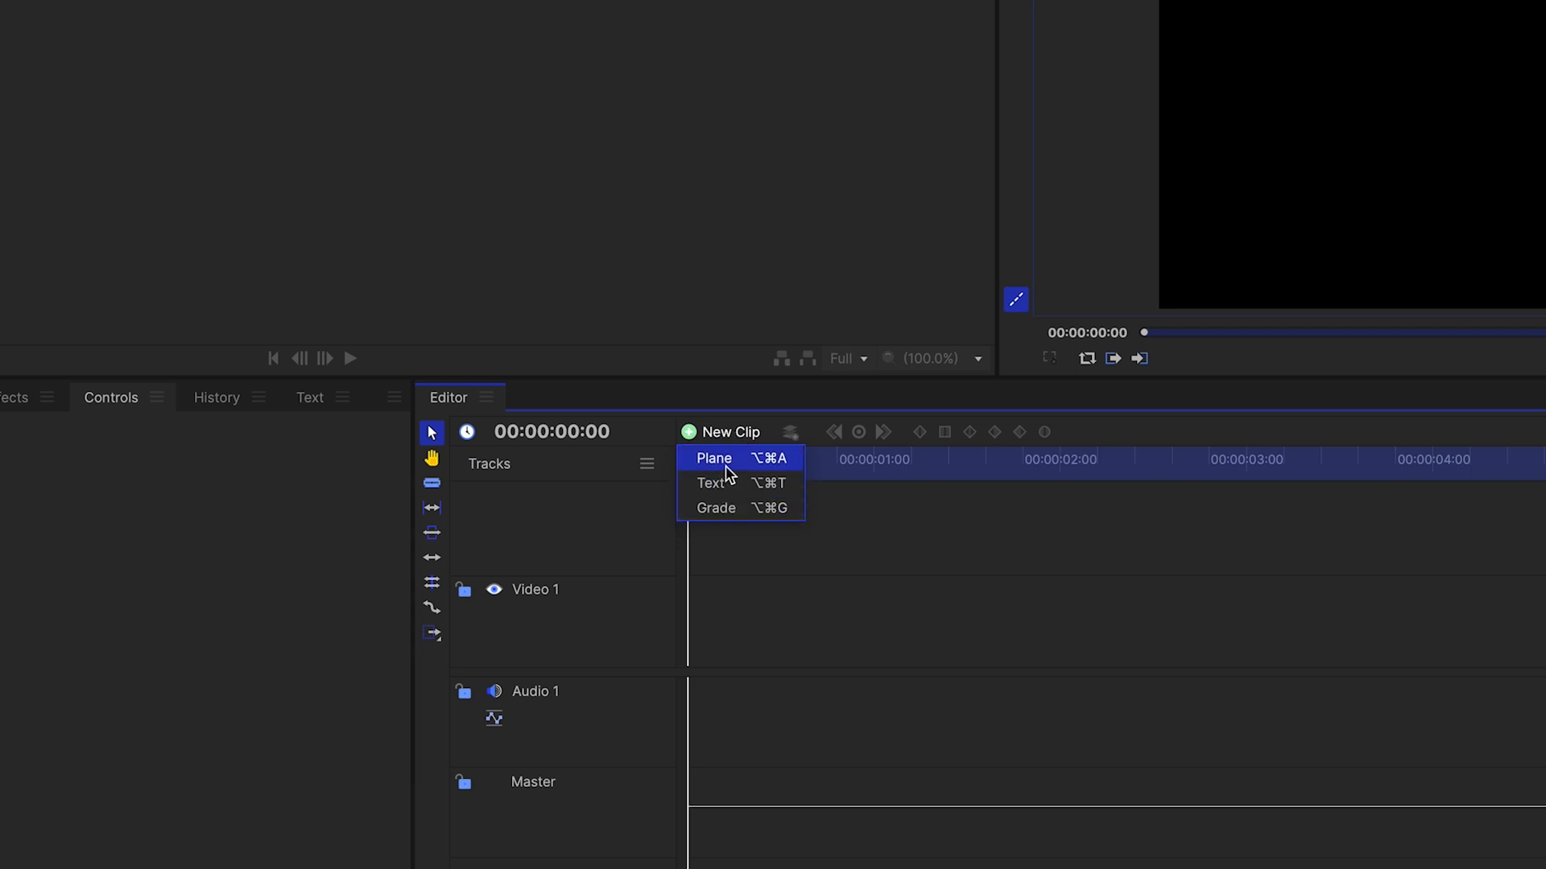
pyautogui.click(729, 458)
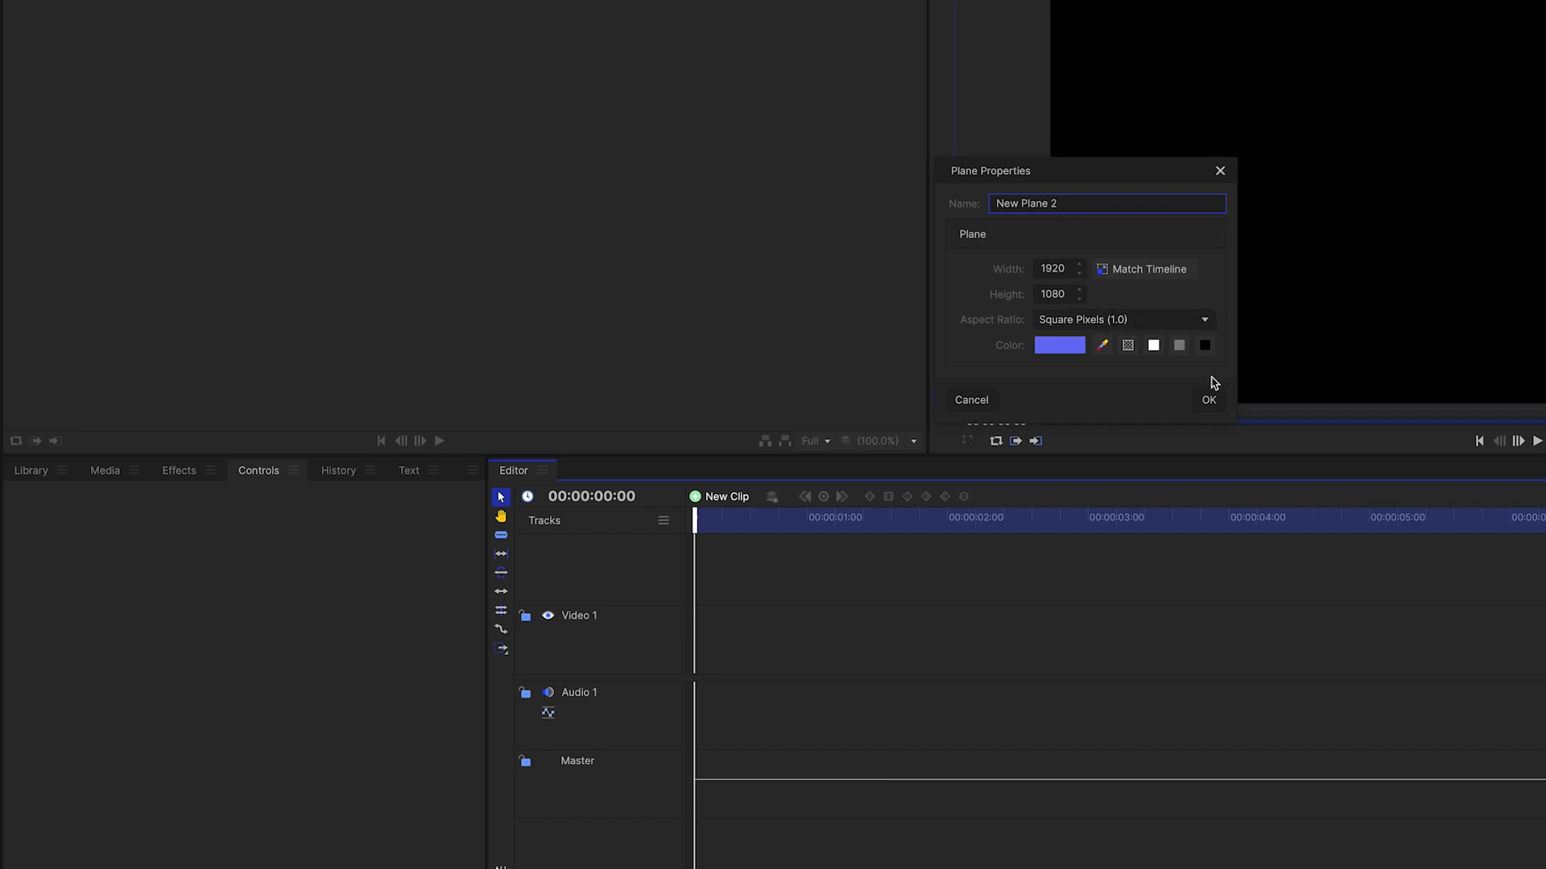
pyautogui.moveTo(1080, 200); pyautogui.dragTo(958, 202)
pyautogui.write('Fond')
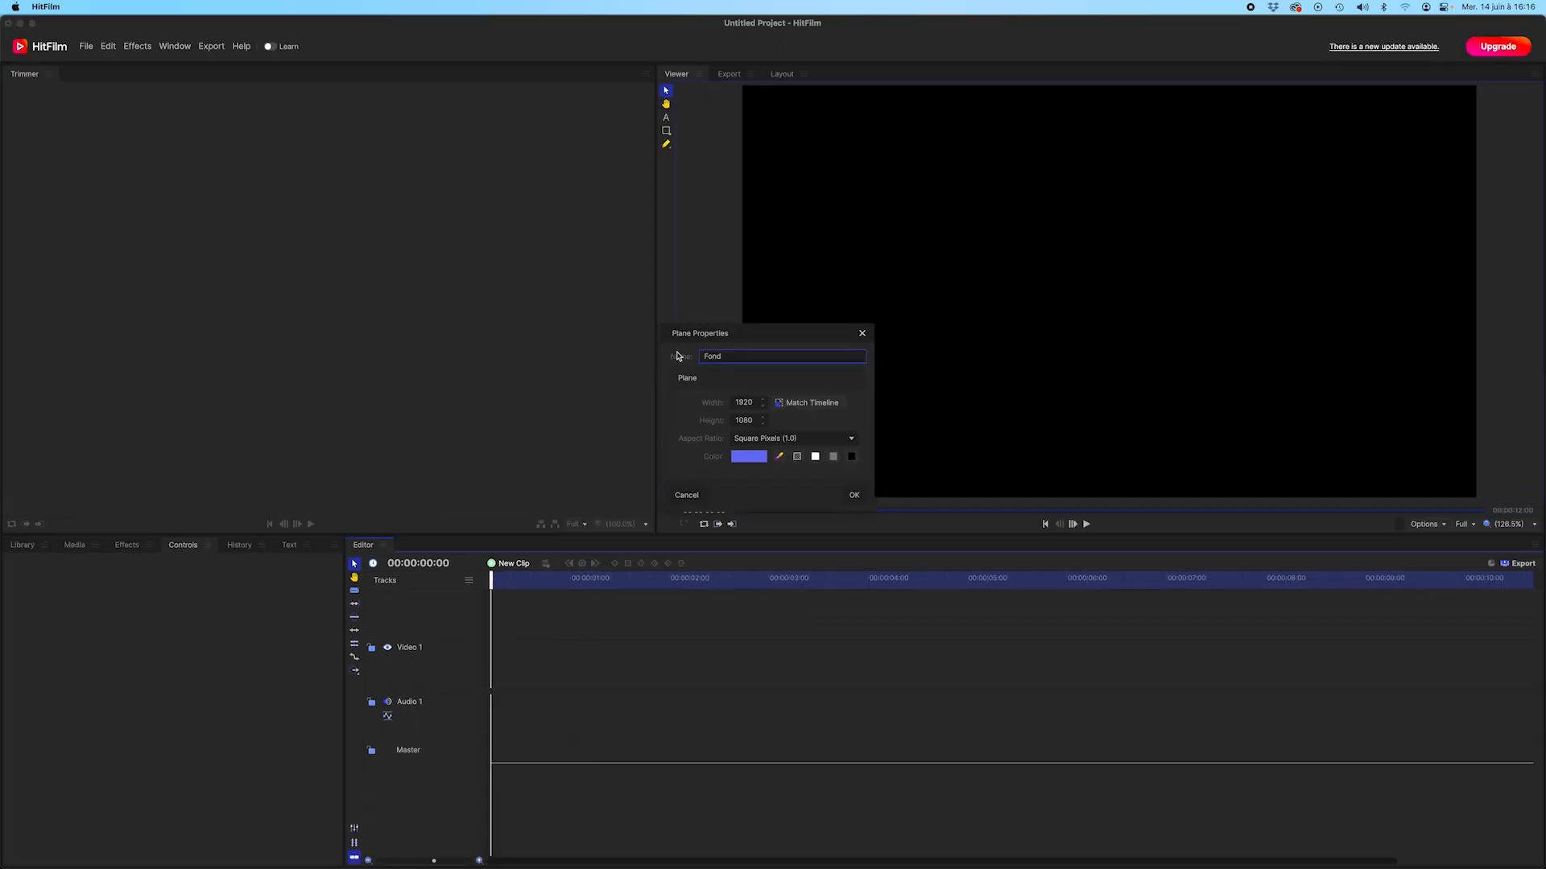
pyautogui.press('Return')
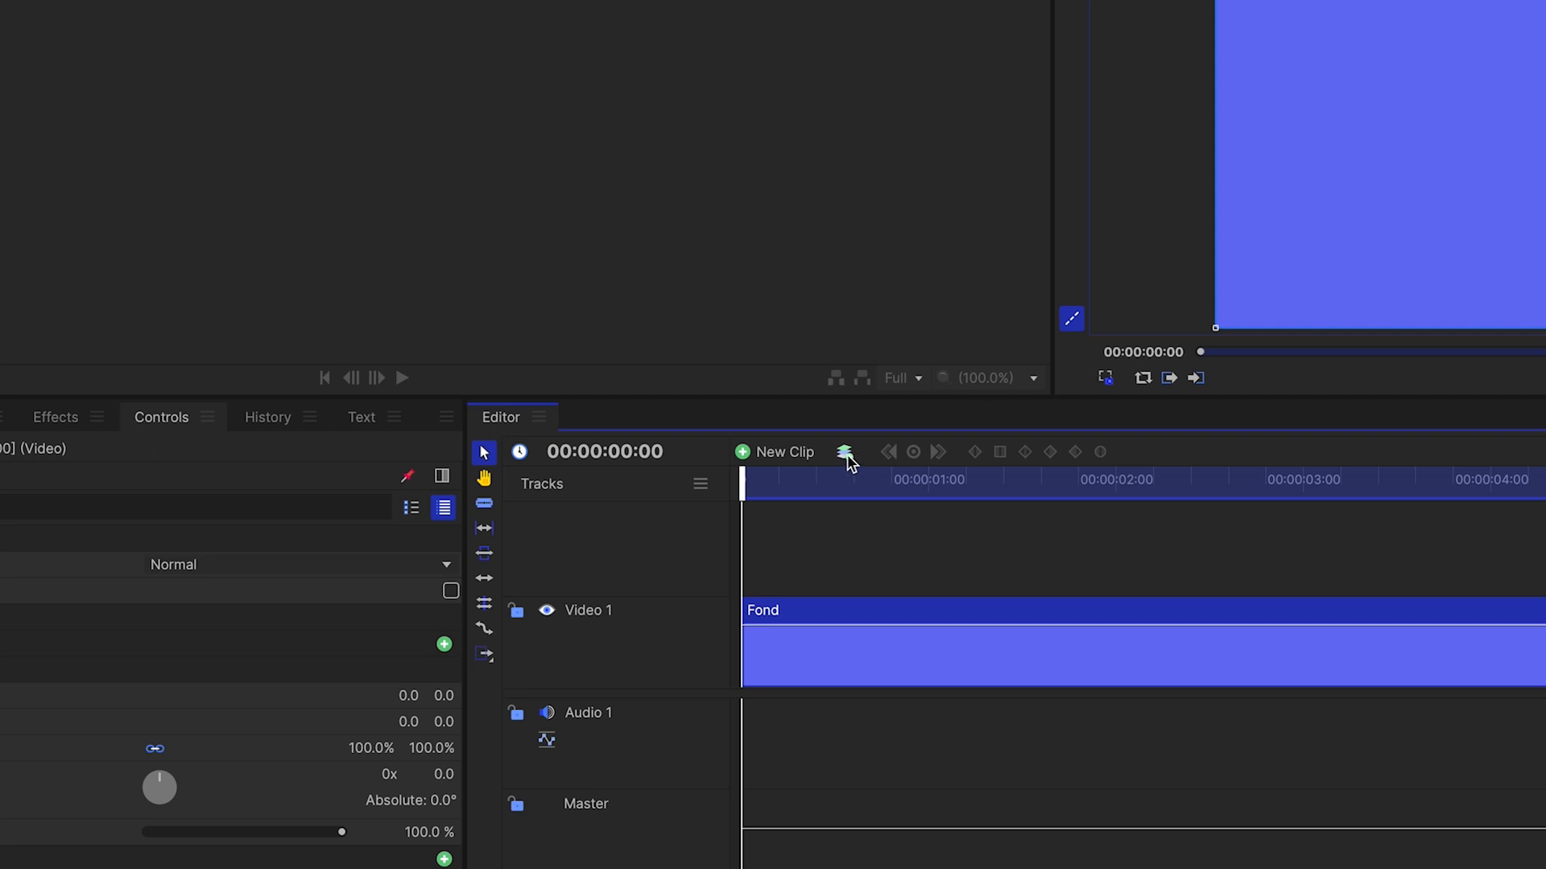
# Convert the Fond clip into a composite shot named Animation, taking properties from the selected clip and leaving the transforms here.
pyautogui.click(848, 457)
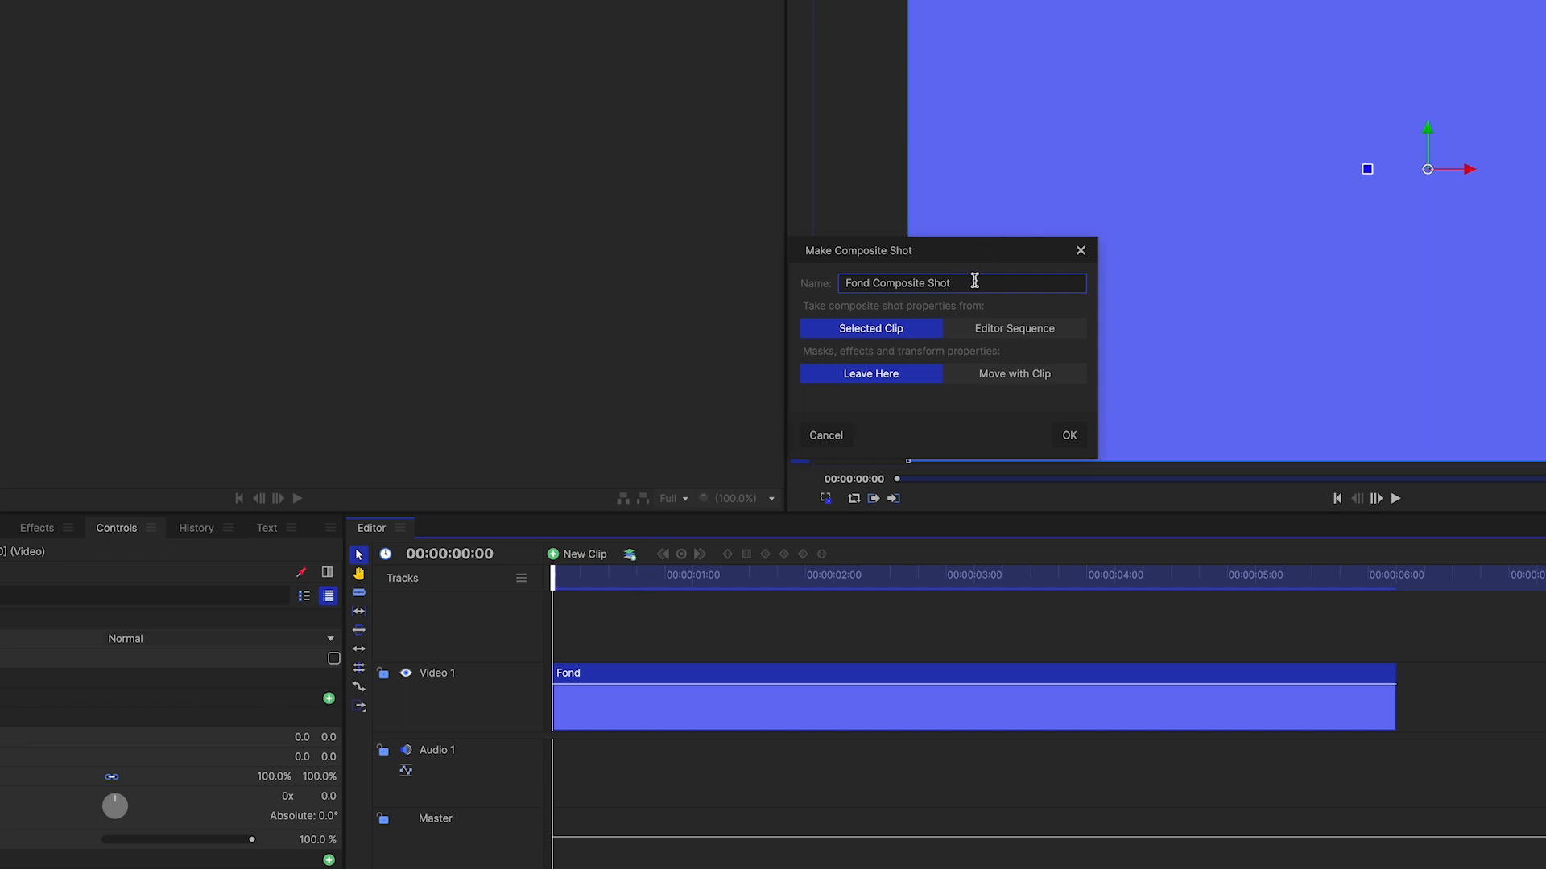
pyautogui.moveTo(974, 281); pyautogui.dragTo(834, 282)
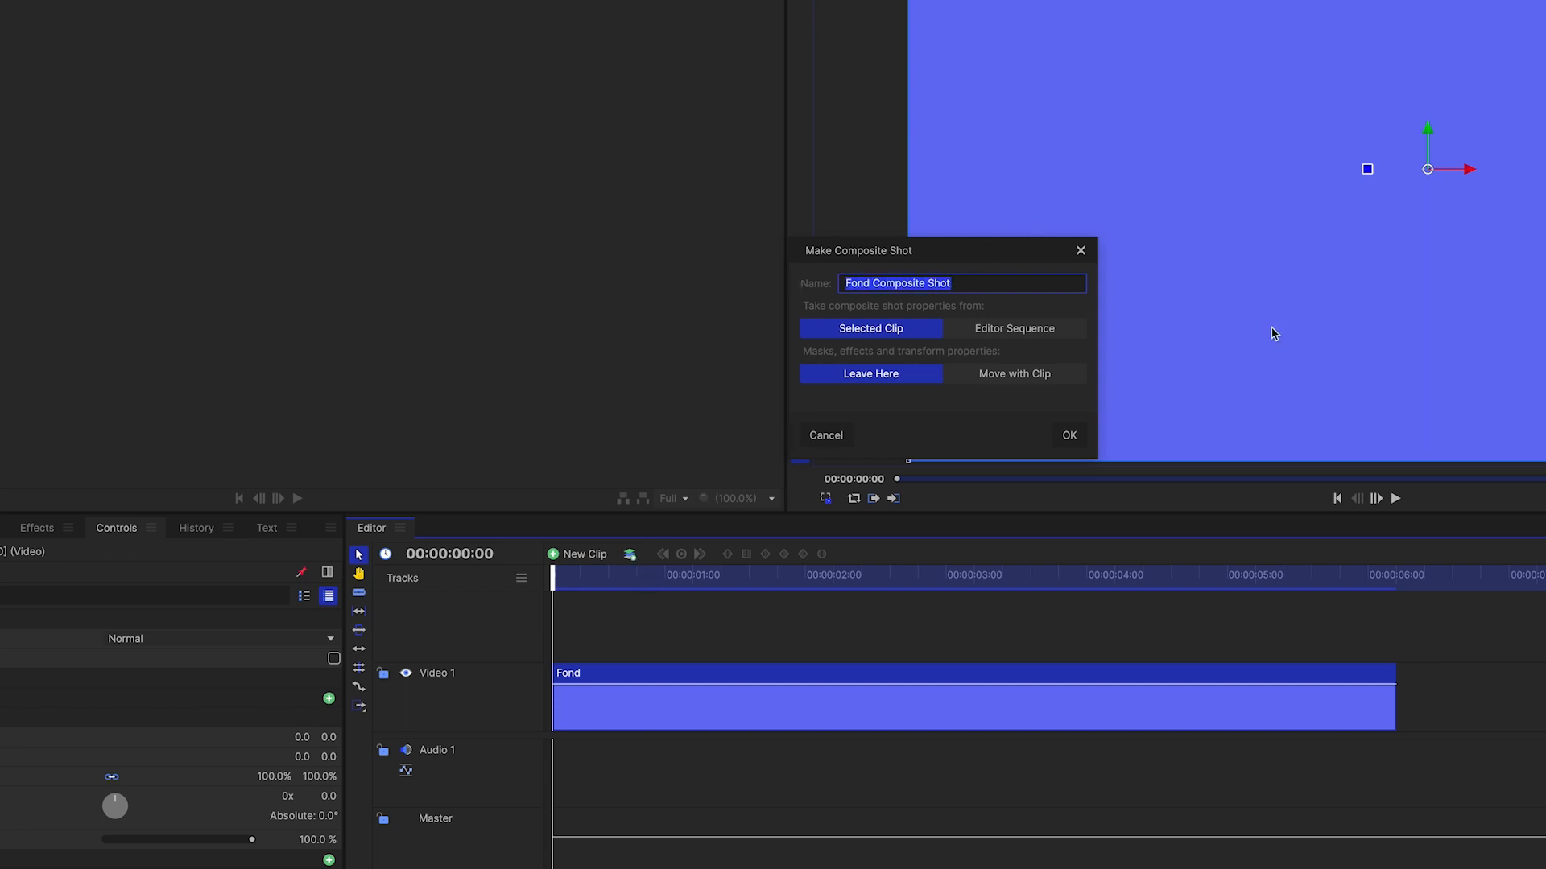
pyautogui.write('Animation')
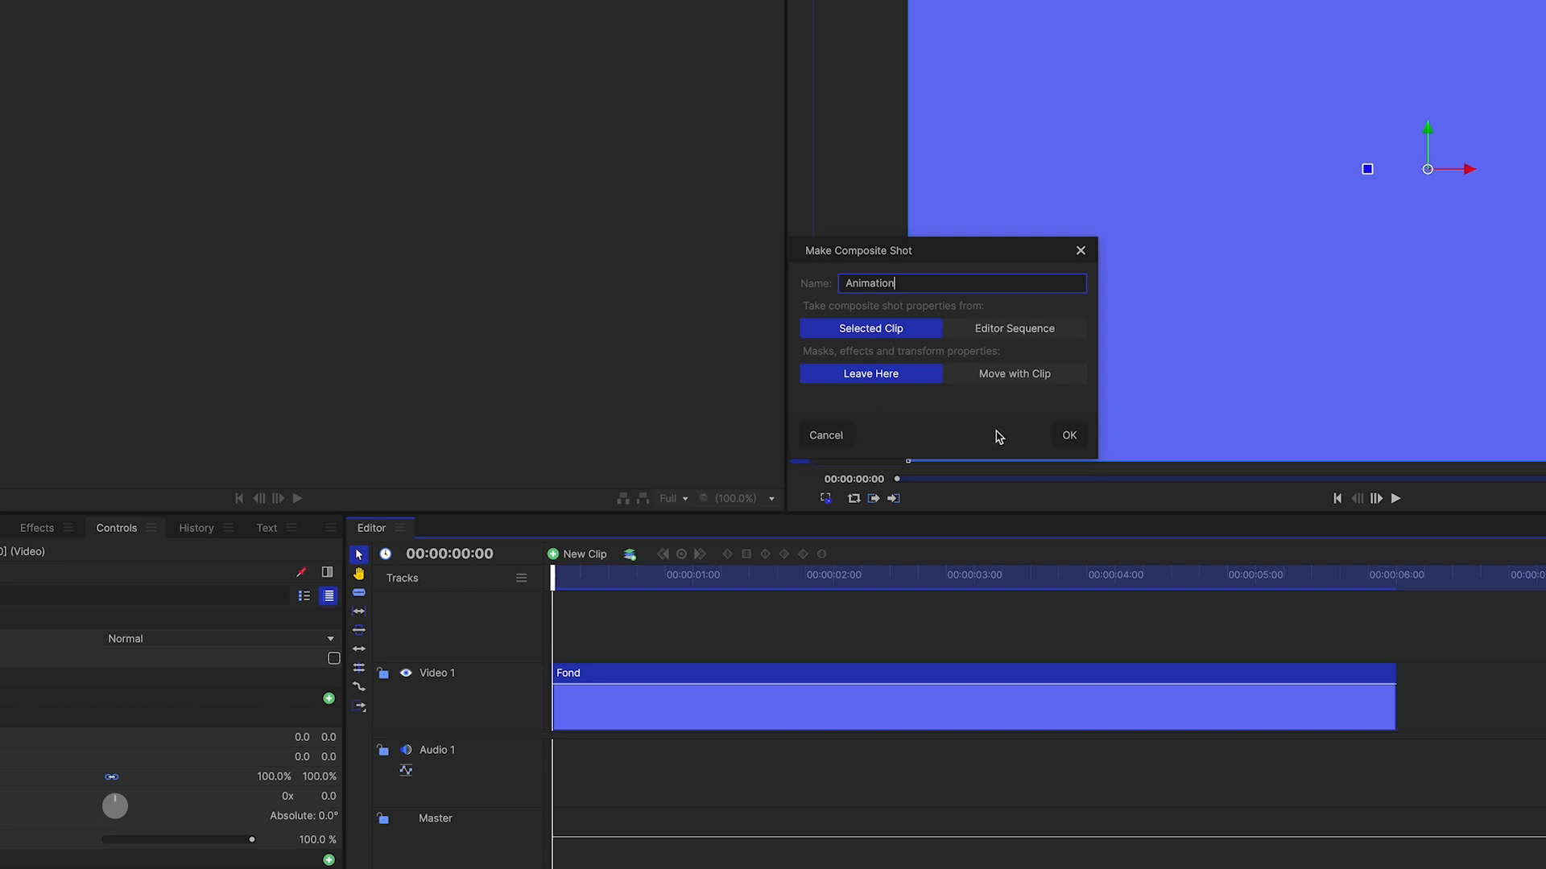
pyautogui.click(1069, 437)
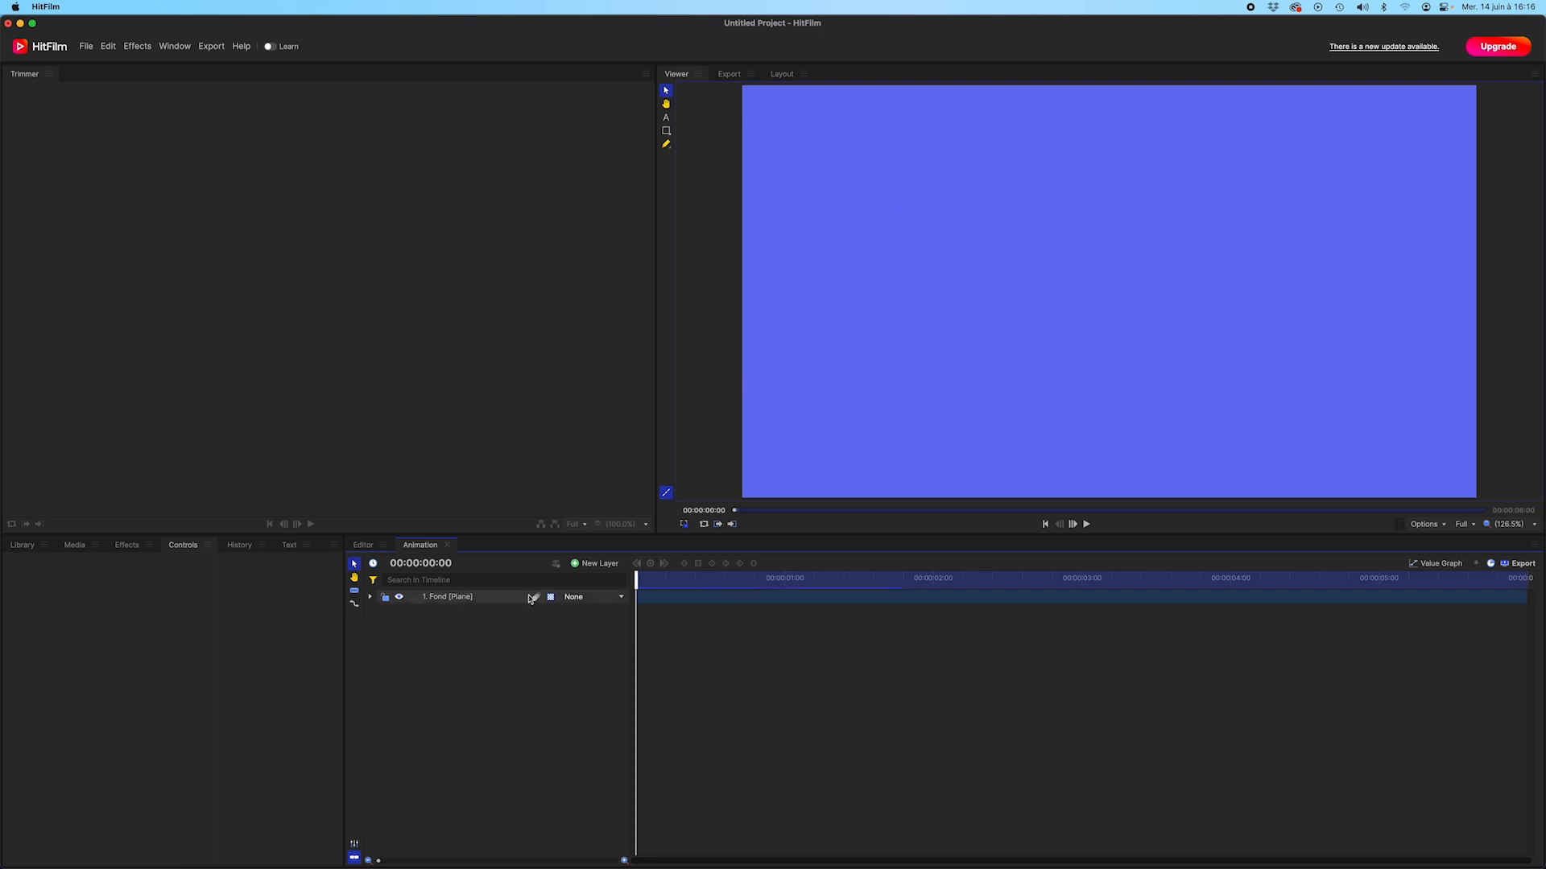
# Check the Fond layer's visibility and compare the main editor timeline with the Animation composite shot.
pyautogui.click(398, 596)
pyautogui.click(398, 596)
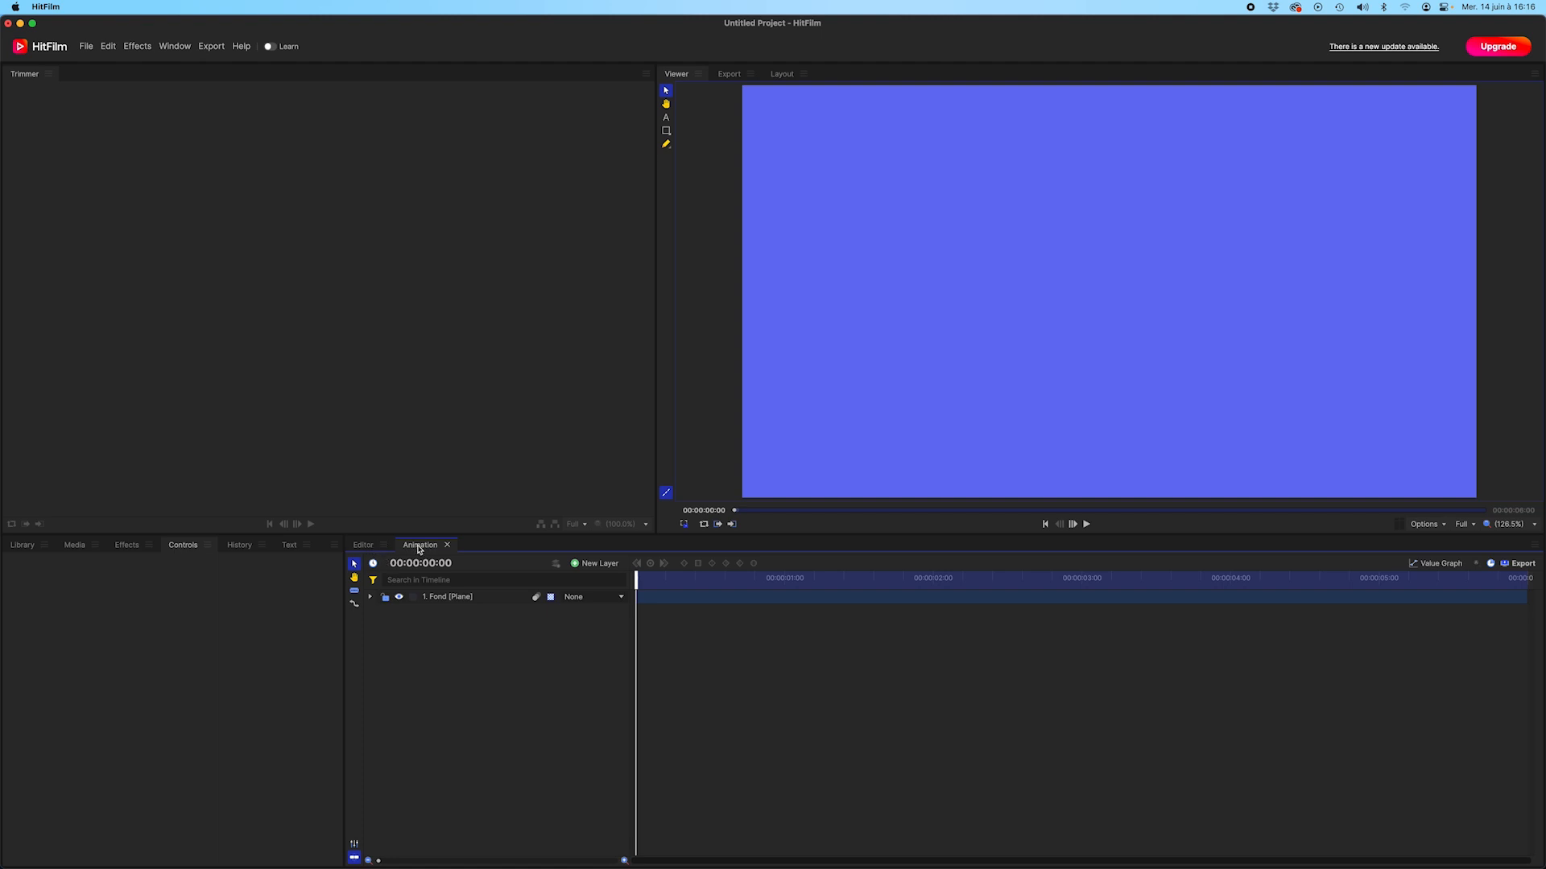
pyautogui.click(362, 546)
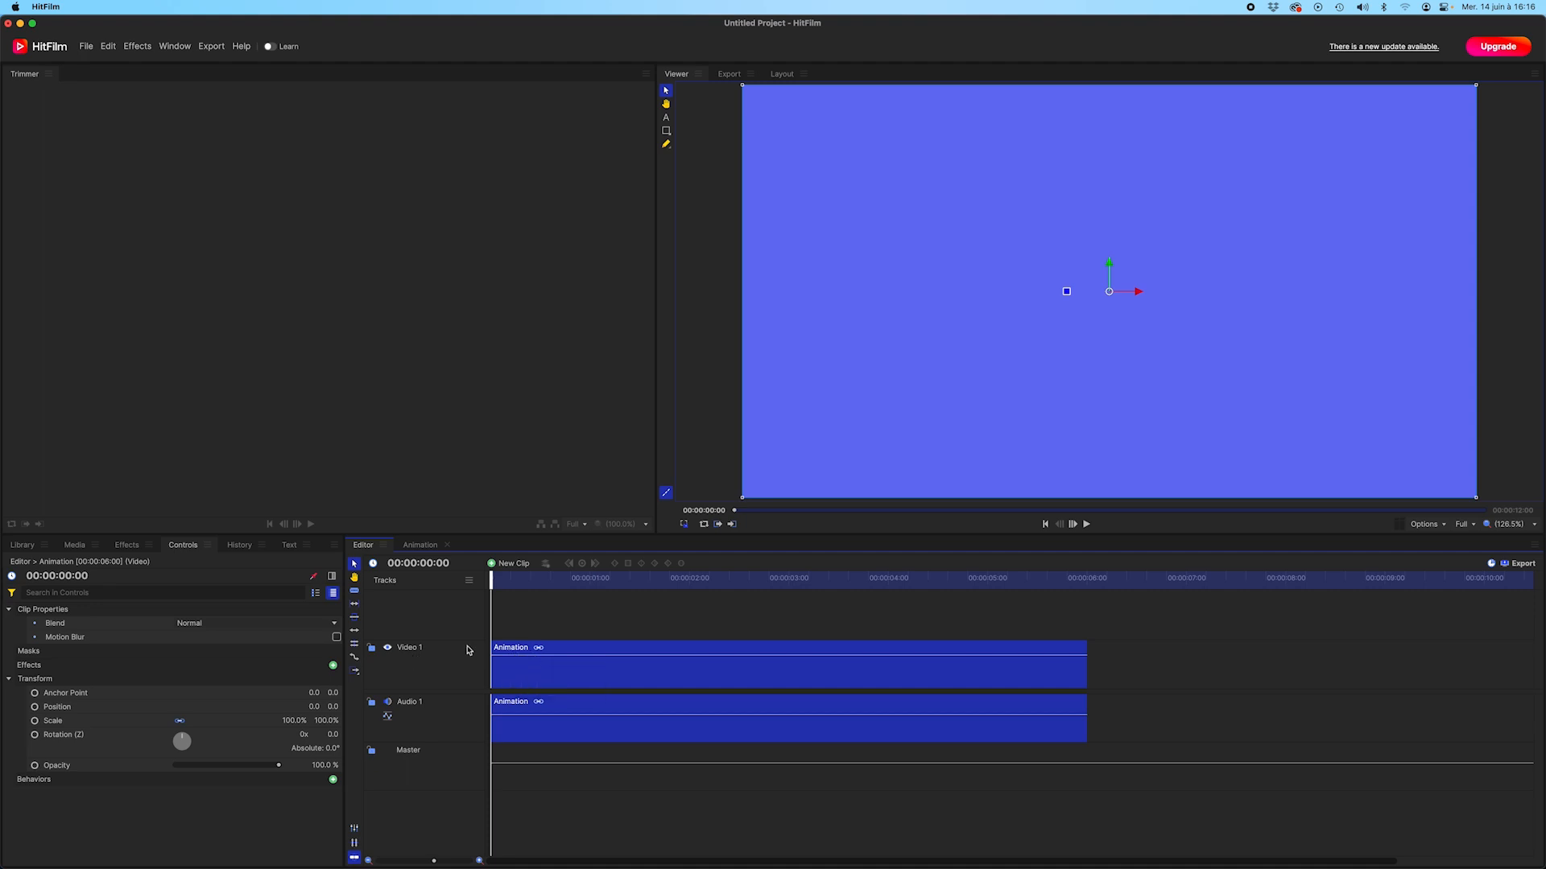
pyautogui.click(421, 547)
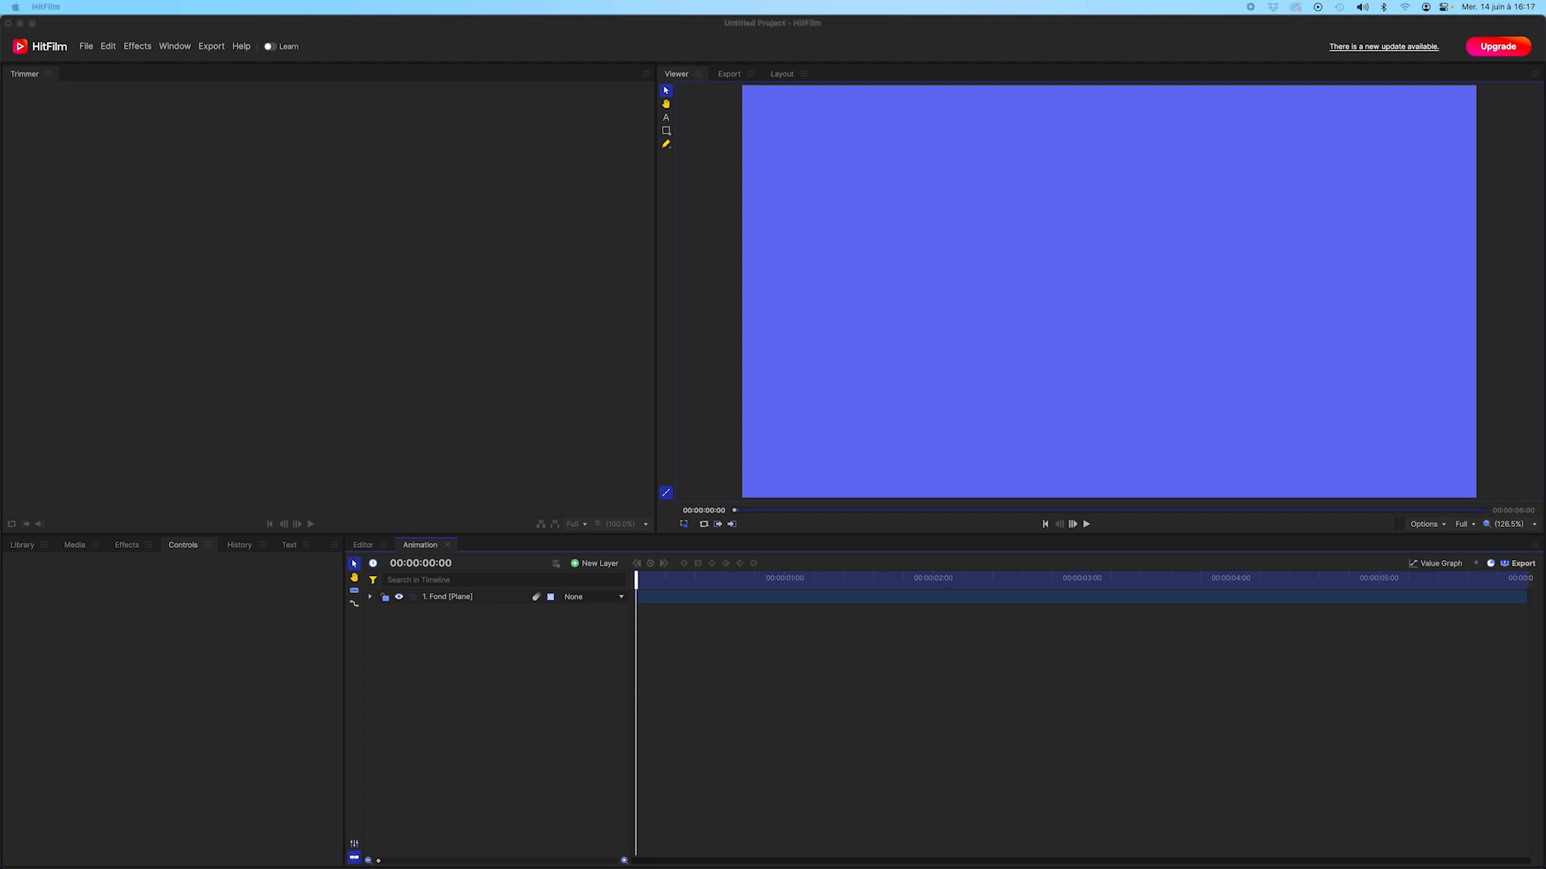
# Switch to QuickTime Player, examine the ball at 00:06 in Animations balle.mp4, and move the window aside.
pyautogui.moveTo(1544, 310); pyautogui.dragTo(952, 221)
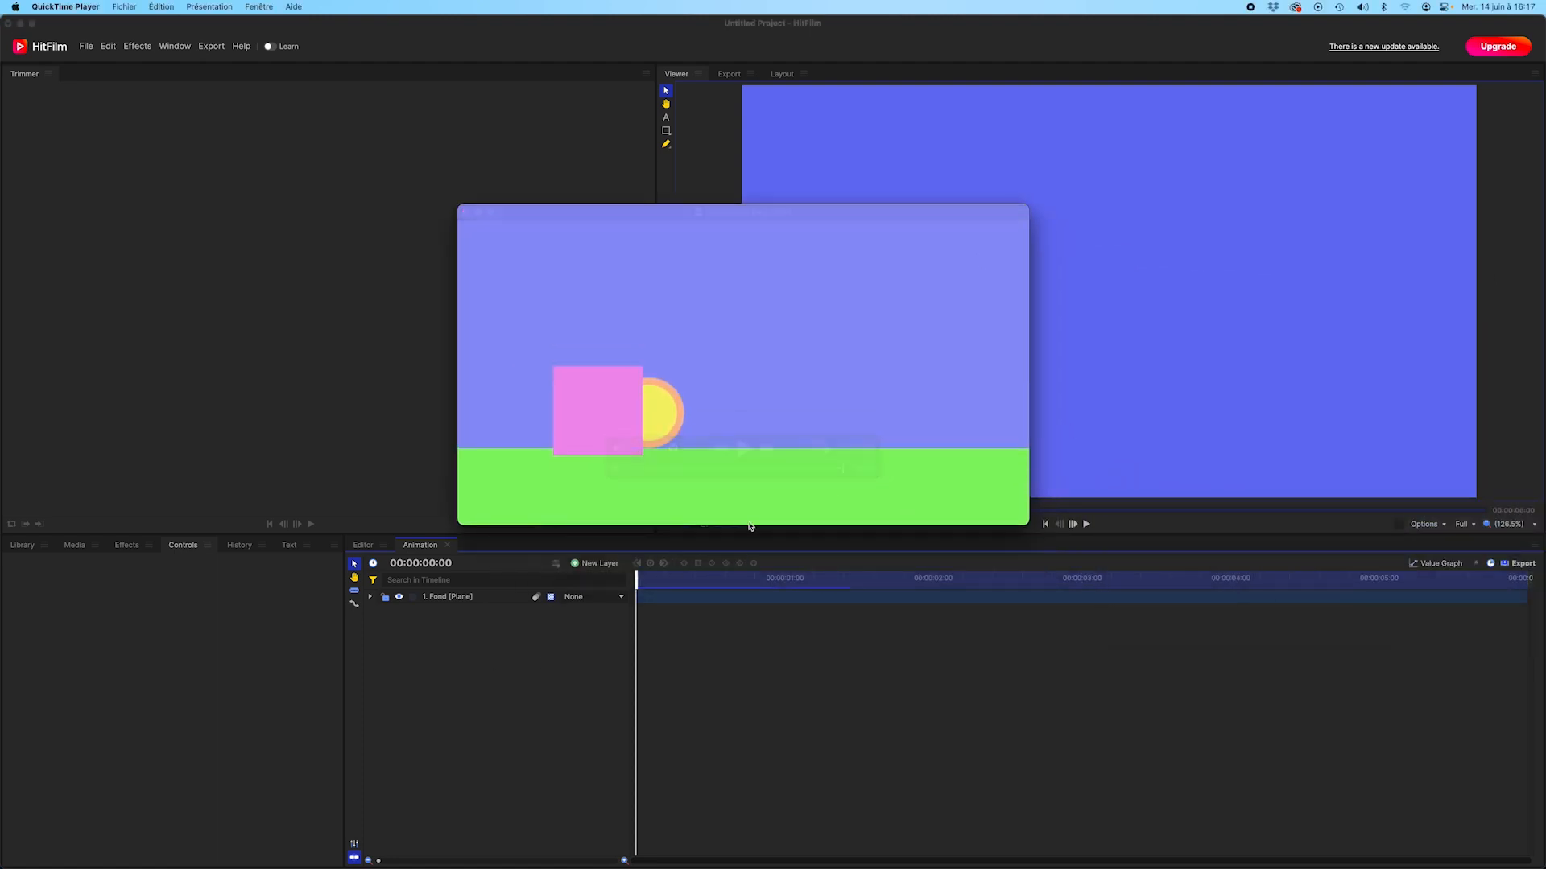
pyautogui.moveTo(656, 256)
pyautogui.moveTo(747, 515)
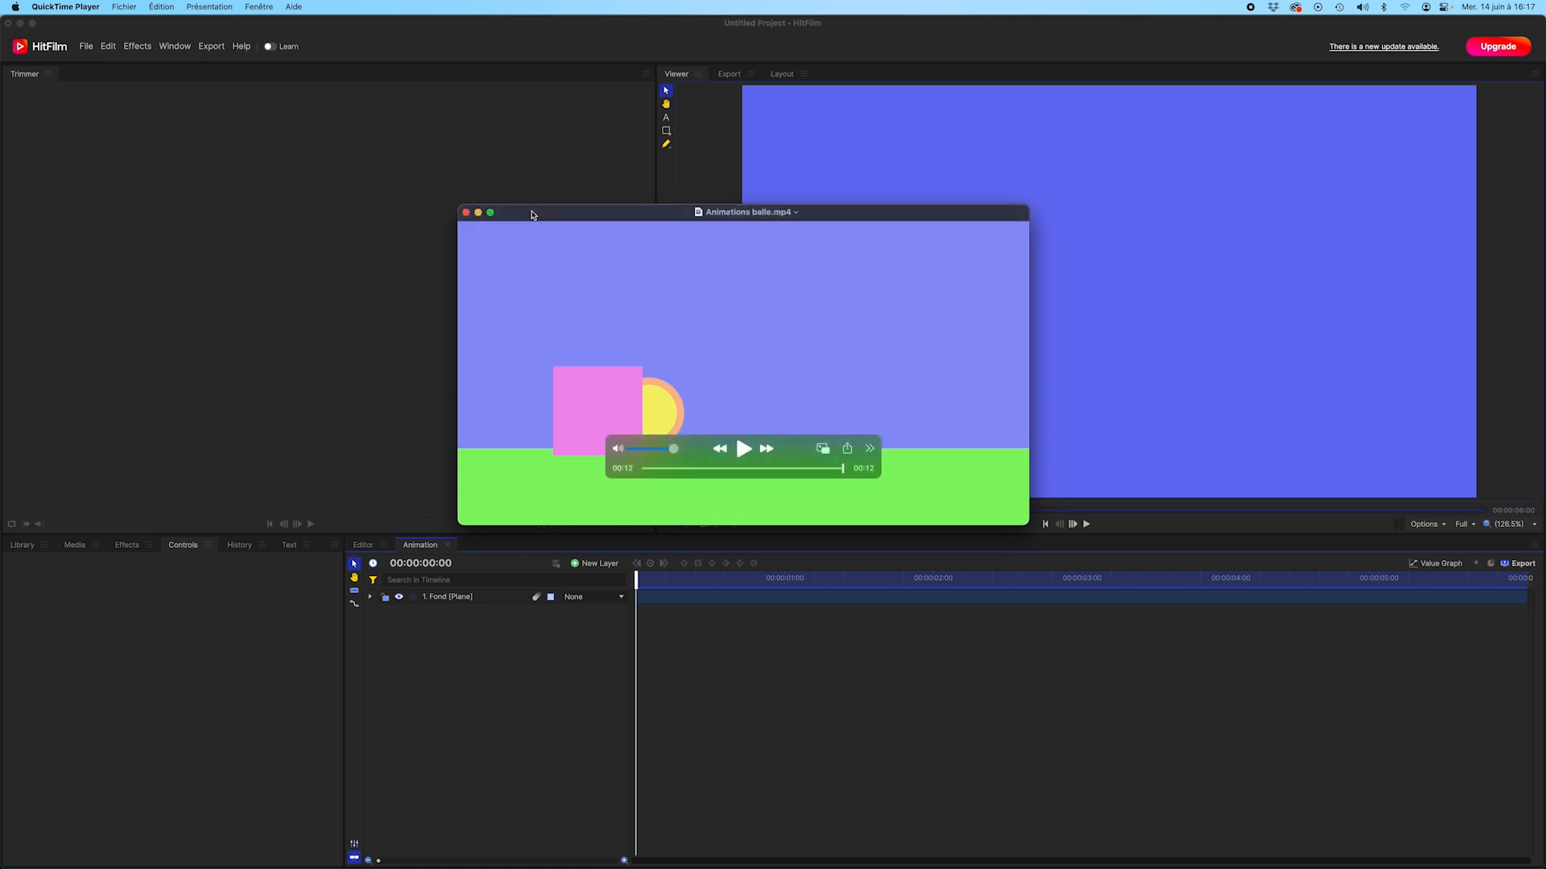
pyautogui.press('super+w')
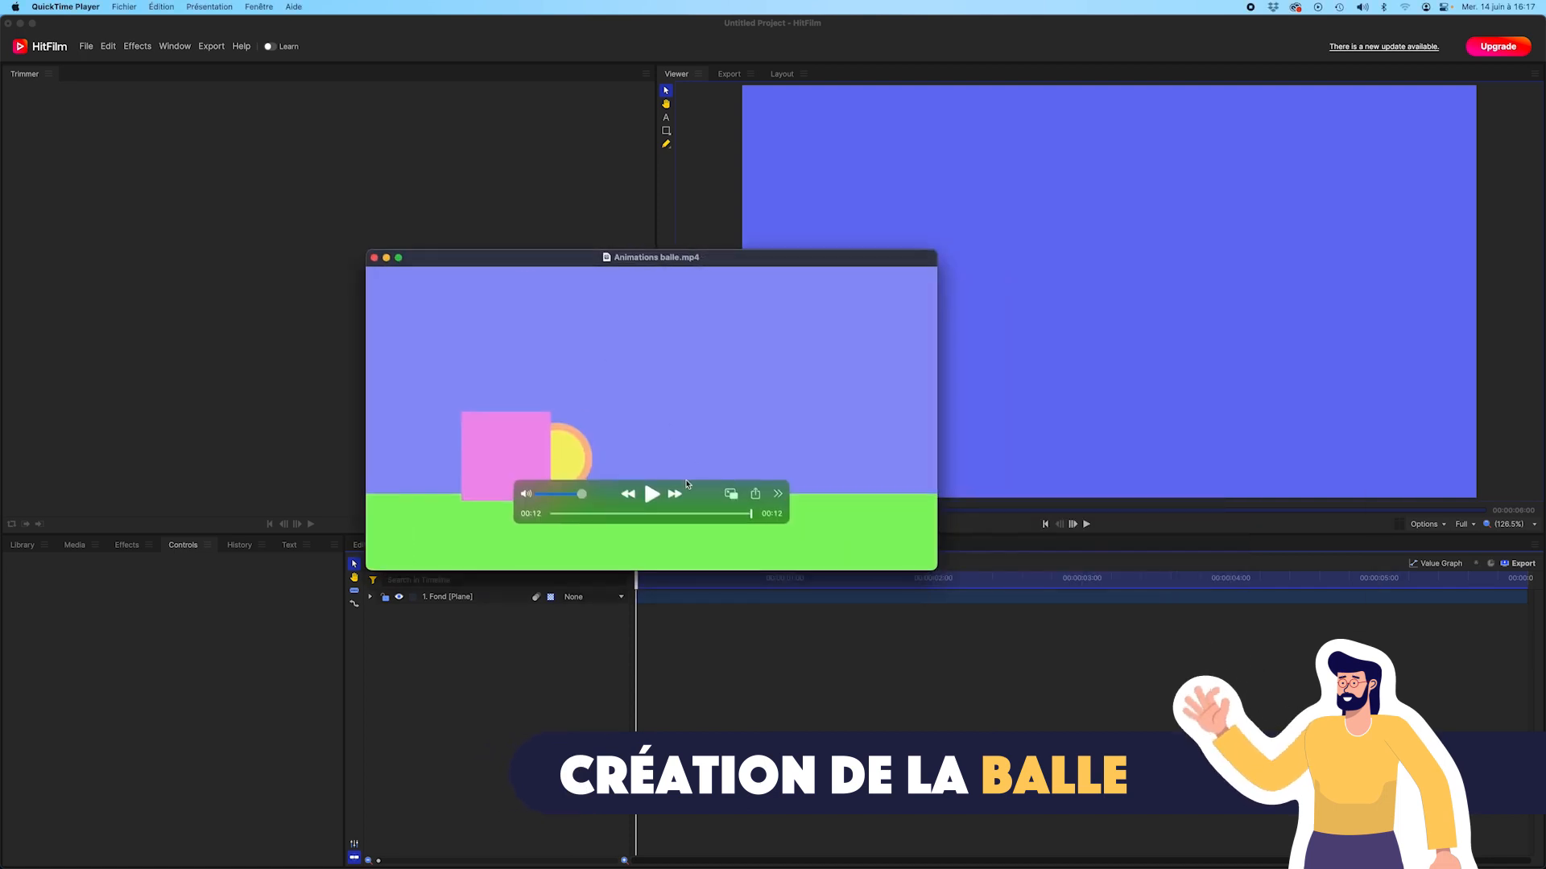
pyautogui.moveTo(640, 515); pyautogui.dragTo(659, 519)
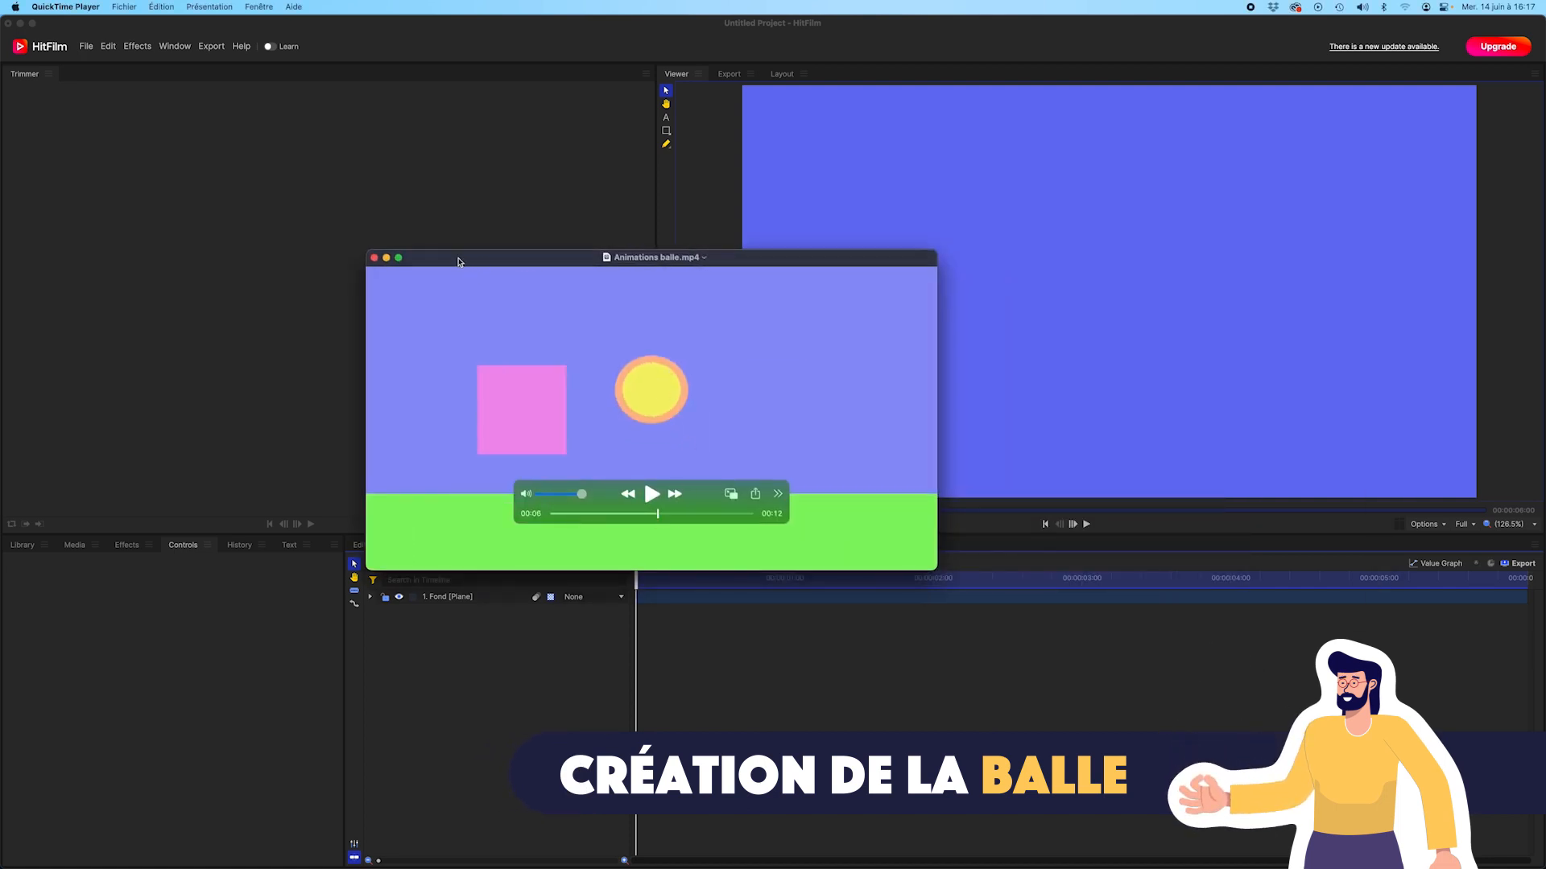
pyautogui.moveTo(458, 262); pyautogui.dragTo(865, 316)
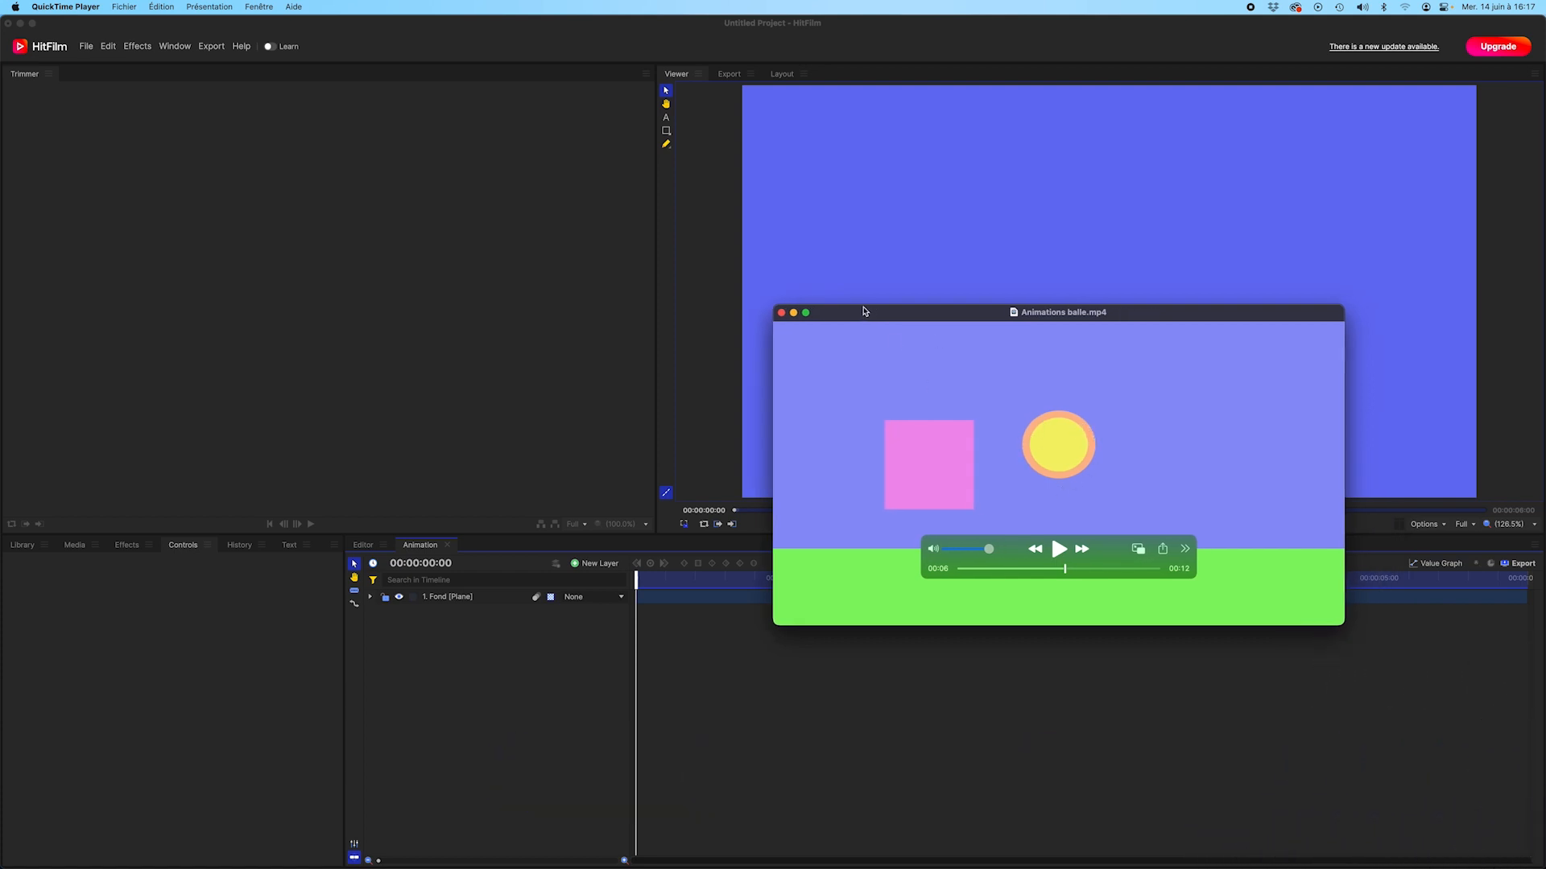
pyautogui.moveTo(865, 312); pyautogui.dragTo(1545, 354)
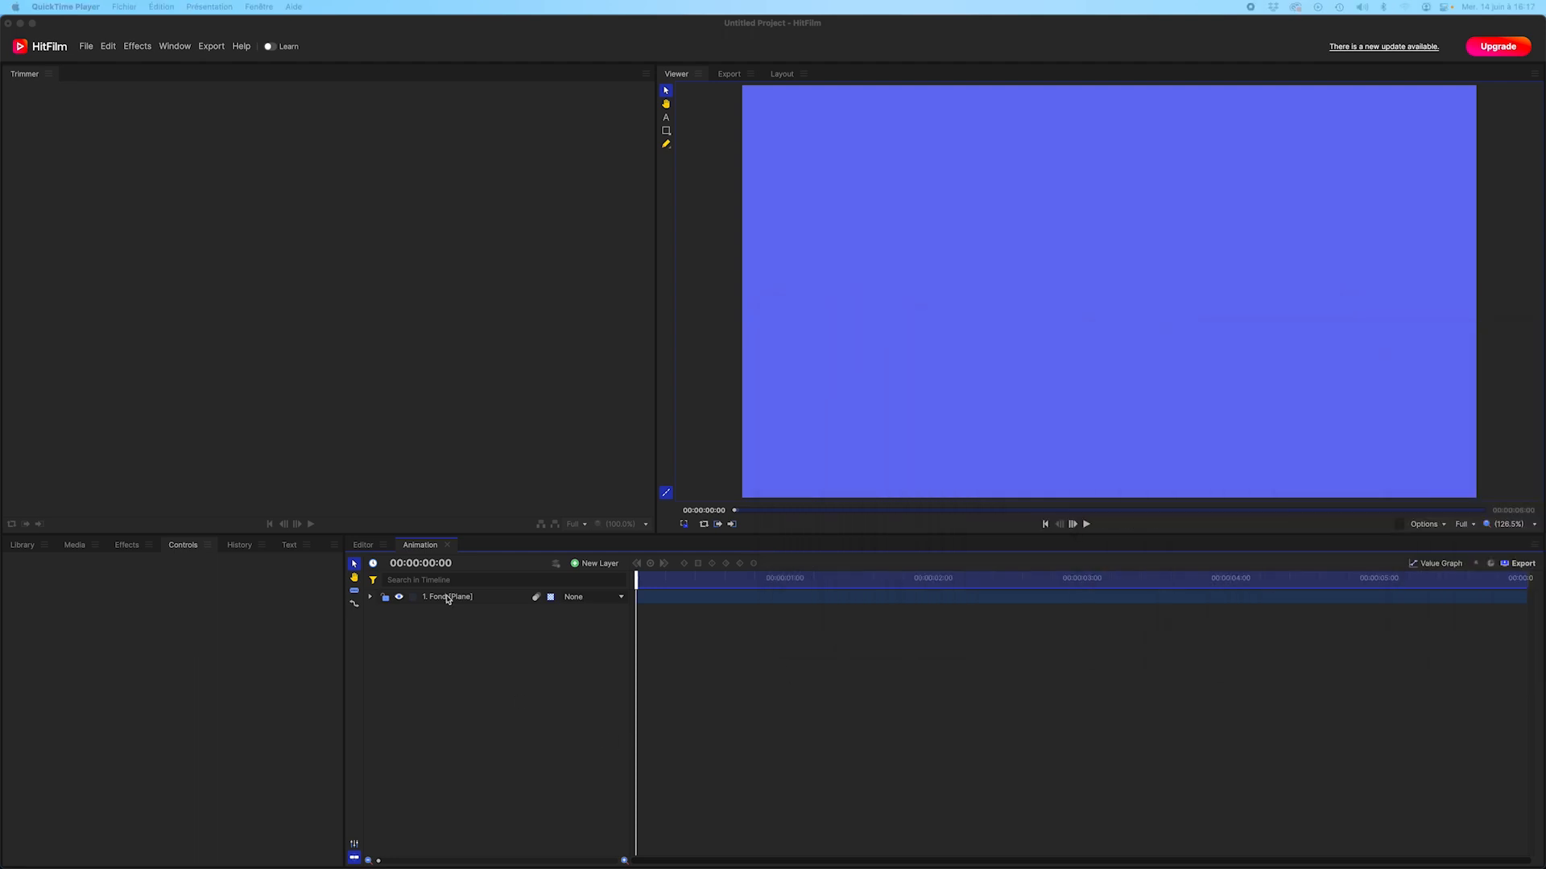
# Add an orange 1920 × 1080 plane layer named Ballon extérieur to the Animation composite shot.
pyautogui.click(589, 566)
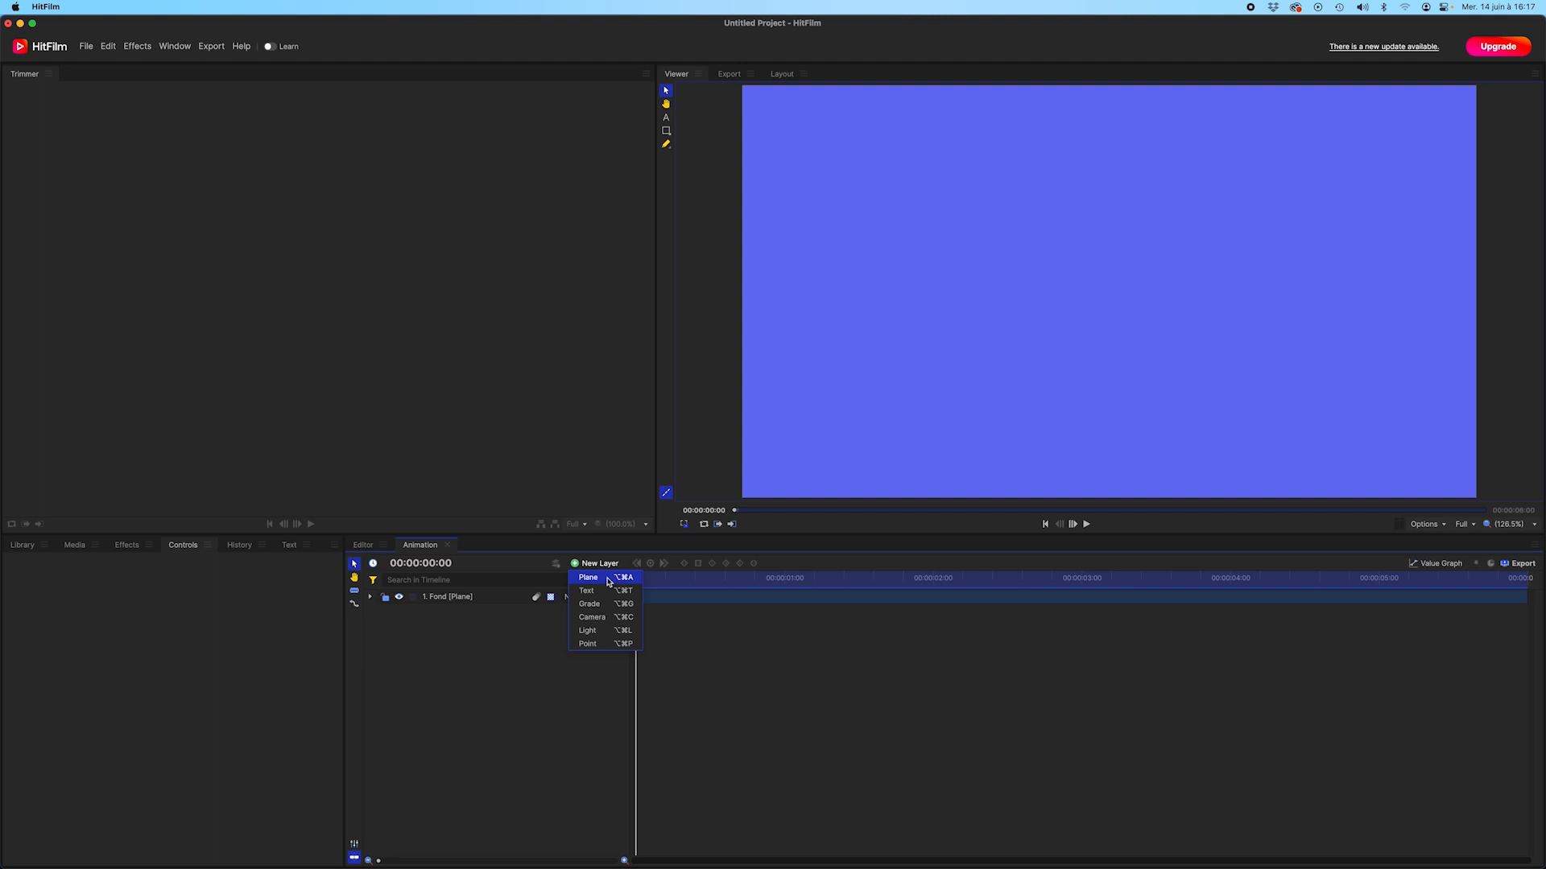
pyautogui.click(608, 582)
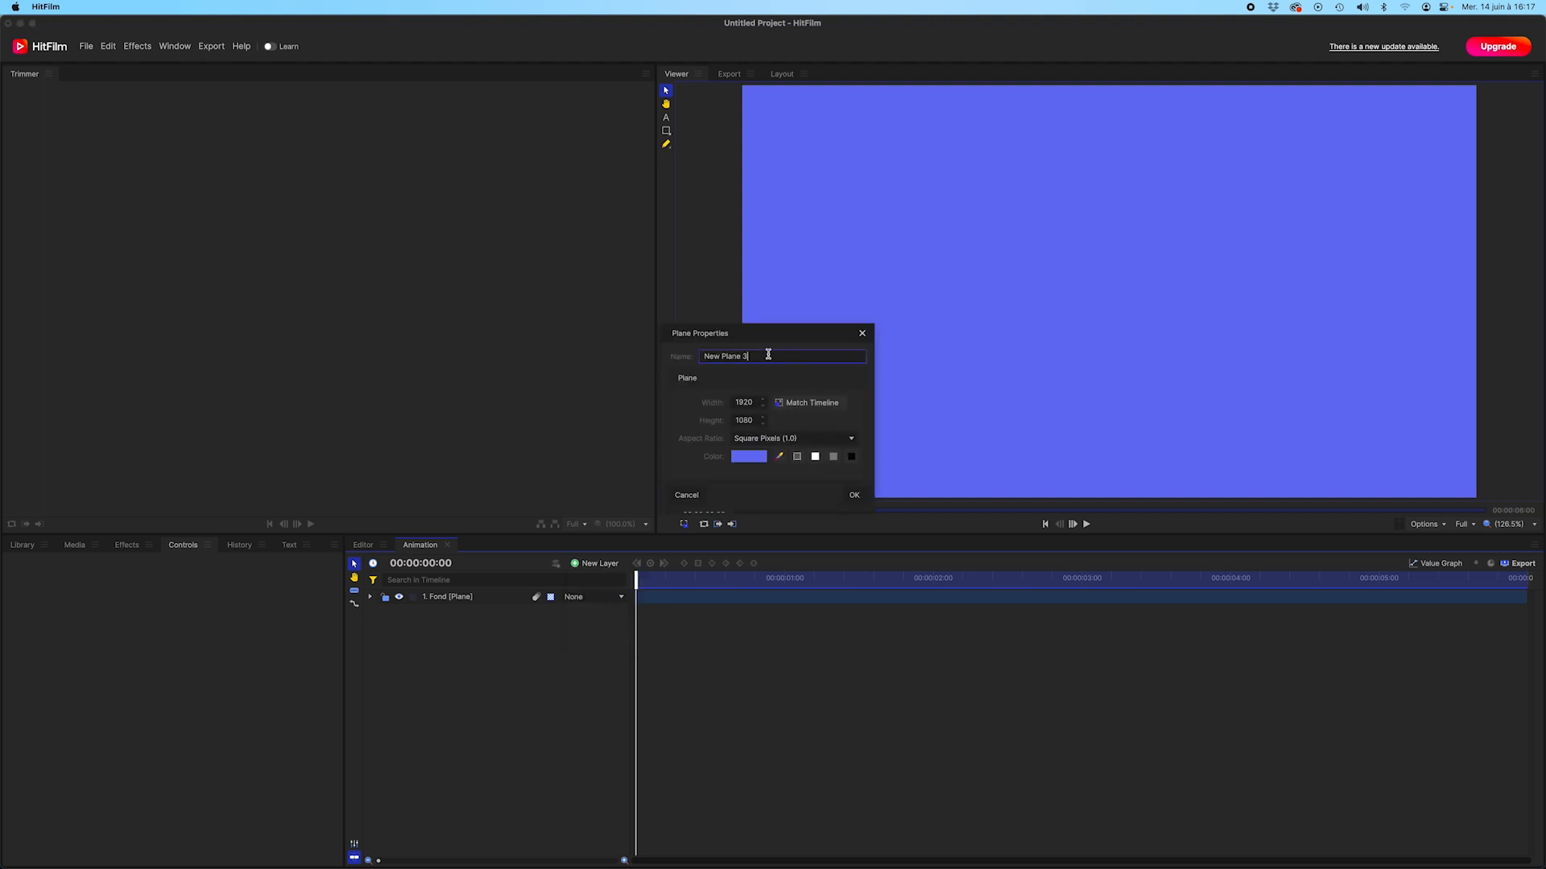
pyautogui.press('super+a')
pyautogui.write('B')
pyautogui.click(755, 460)
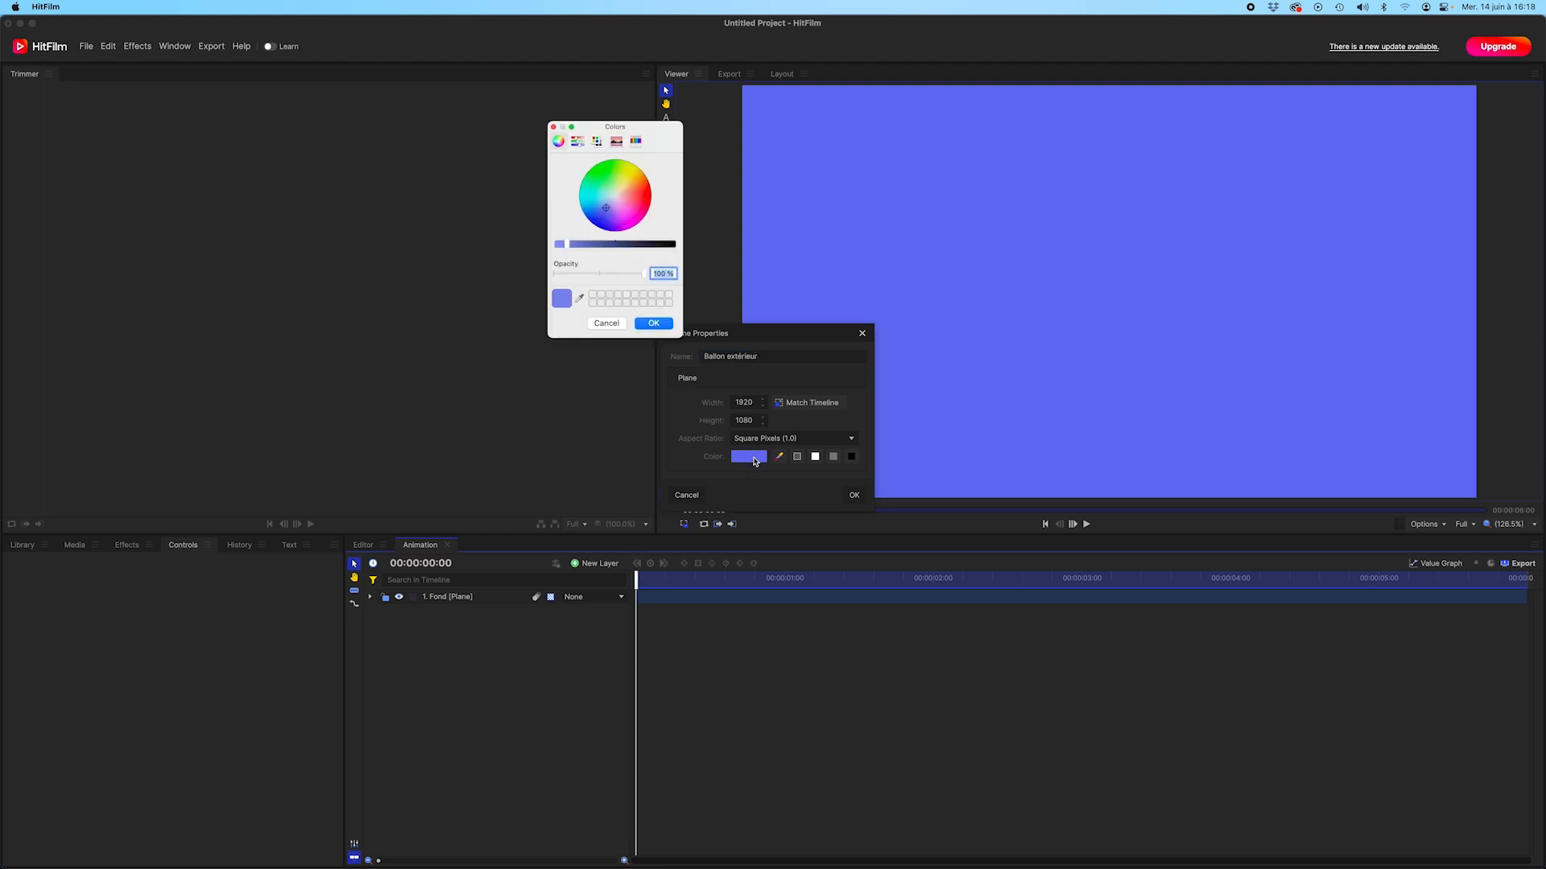
pyautogui.click(631, 187)
pyautogui.click(654, 324)
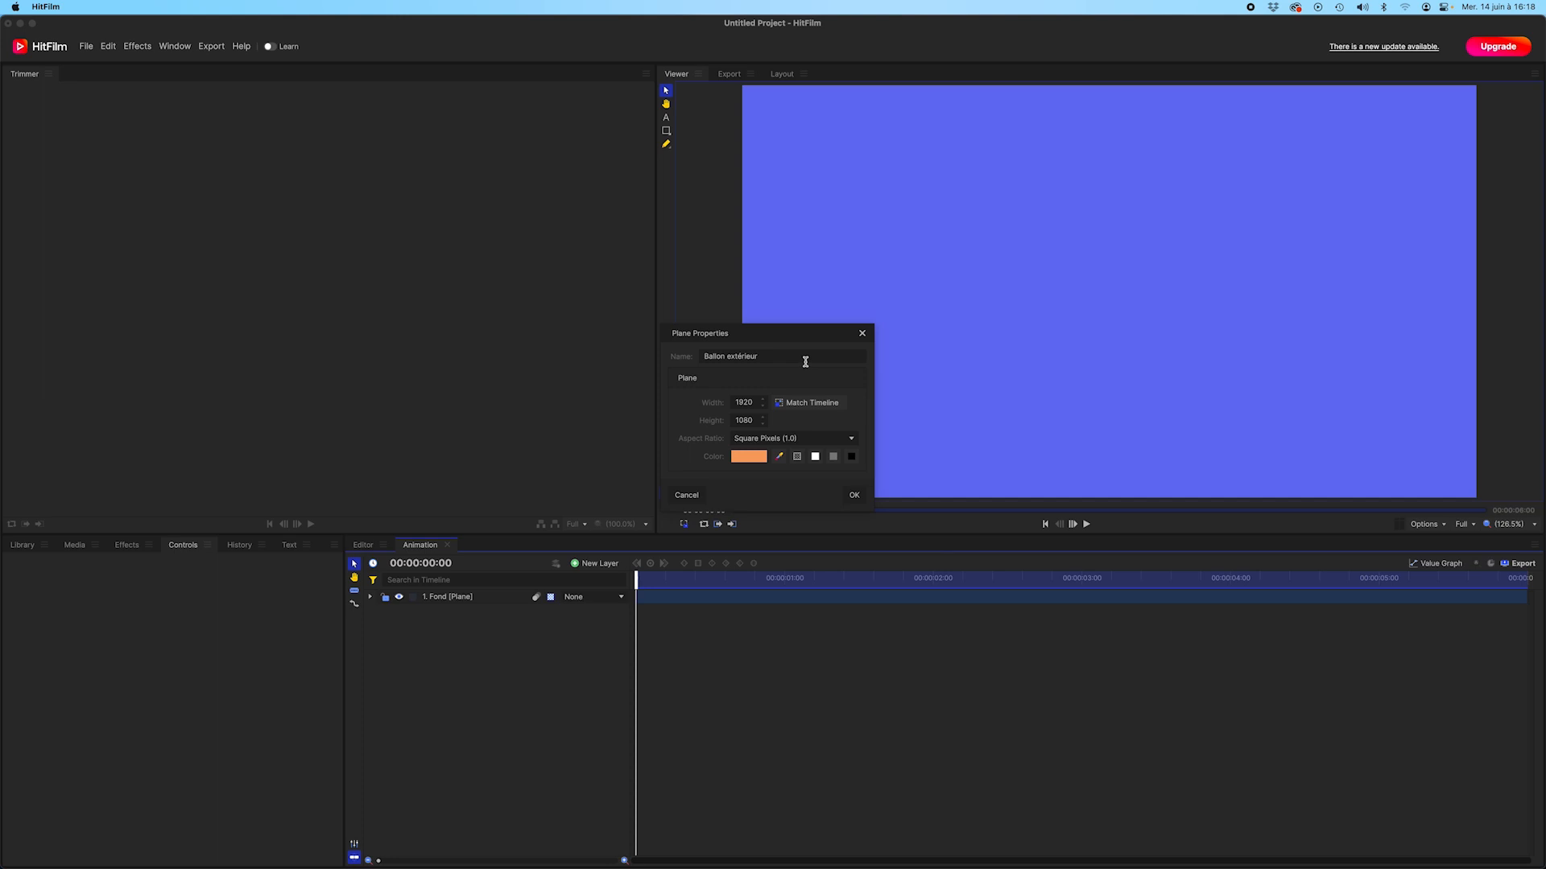
pyautogui.click(866, 495)
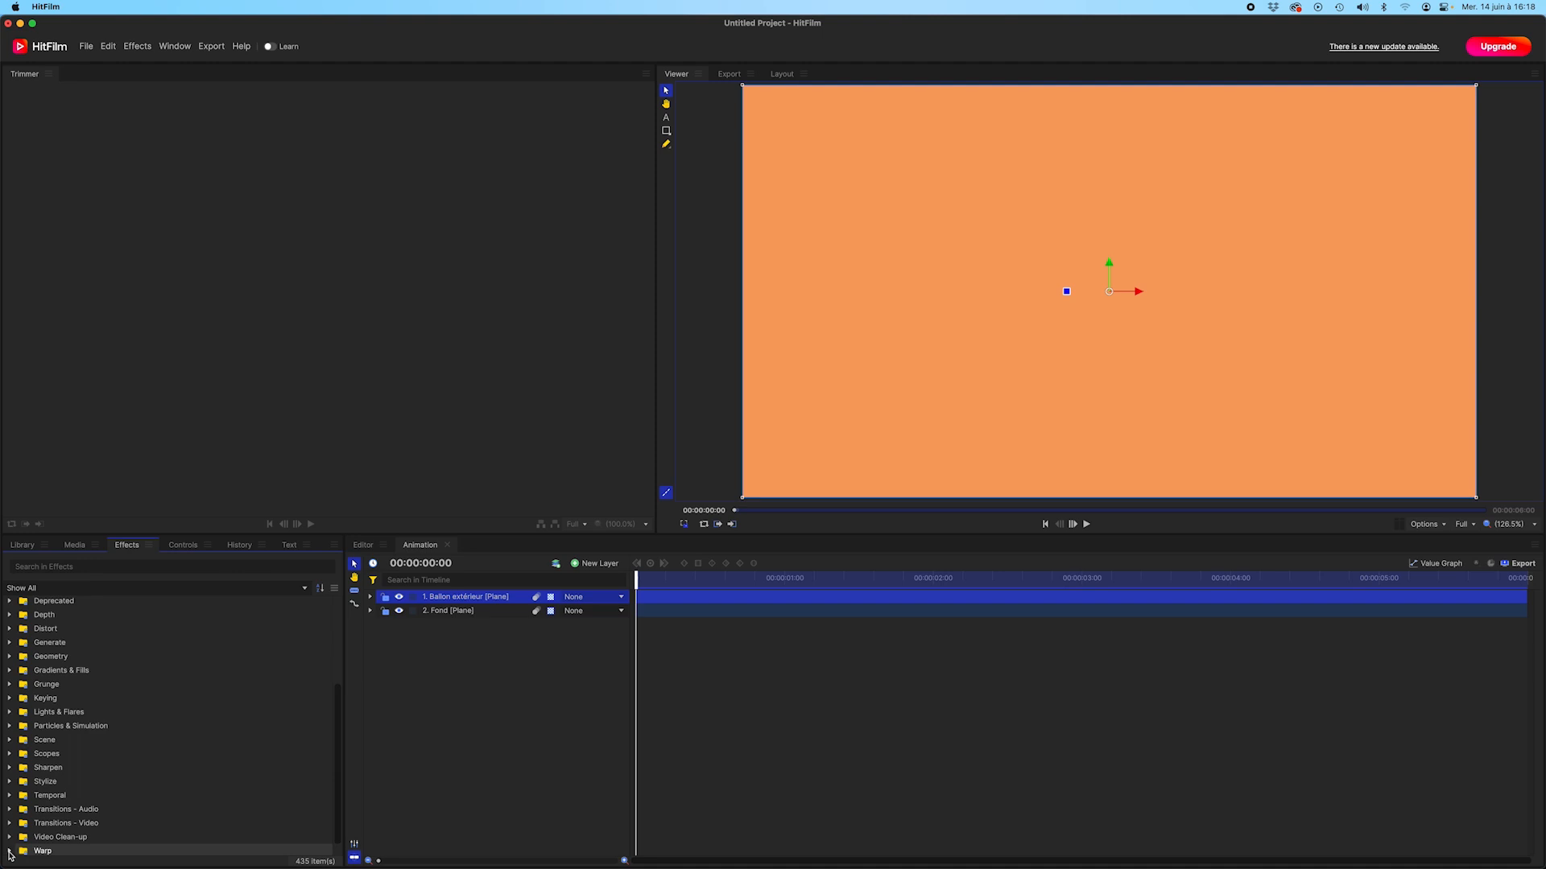
# Apply the Polar Warp effect from the Warp category to the Ballon extérieur layer.
pyautogui.click(9, 851)
pyautogui.scroll(-3, 196, 827)
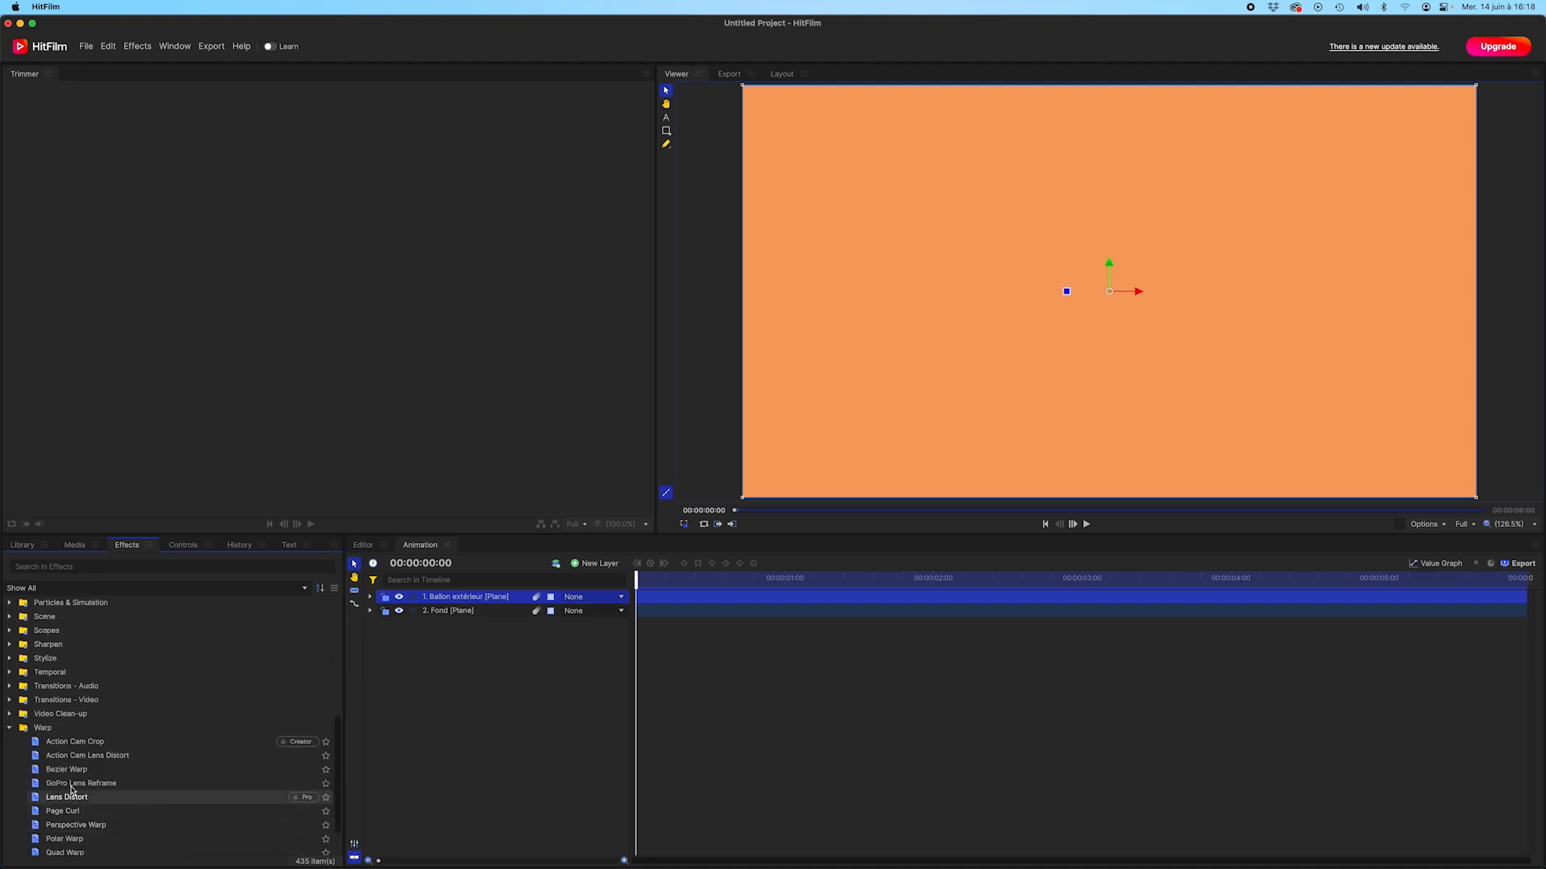
pyautogui.click(58, 844)
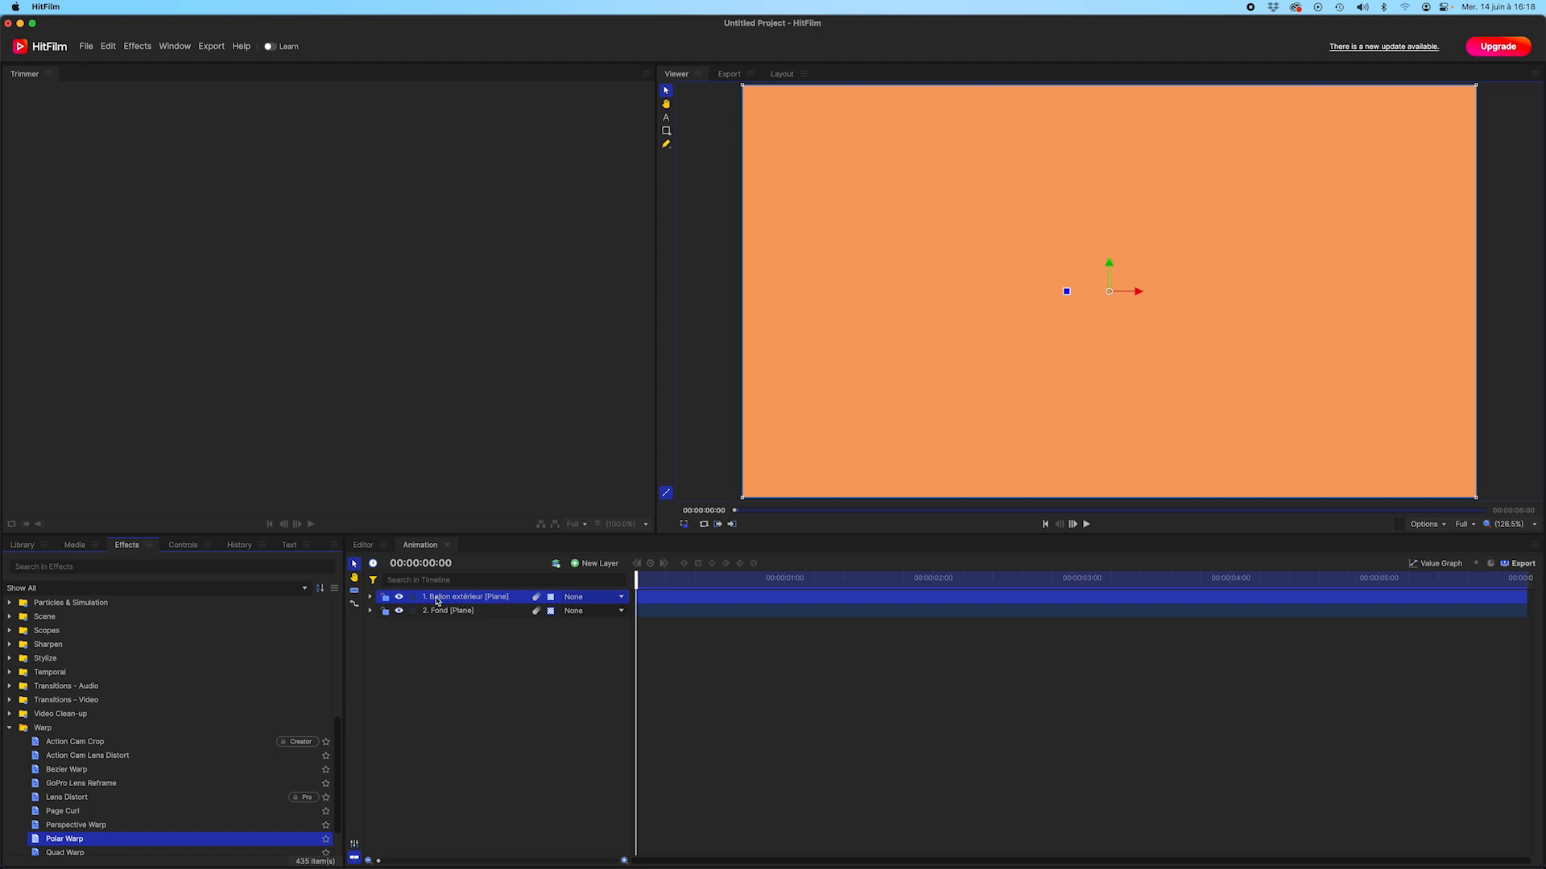
pyautogui.moveTo(437, 599); pyautogui.dragTo(437, 599)
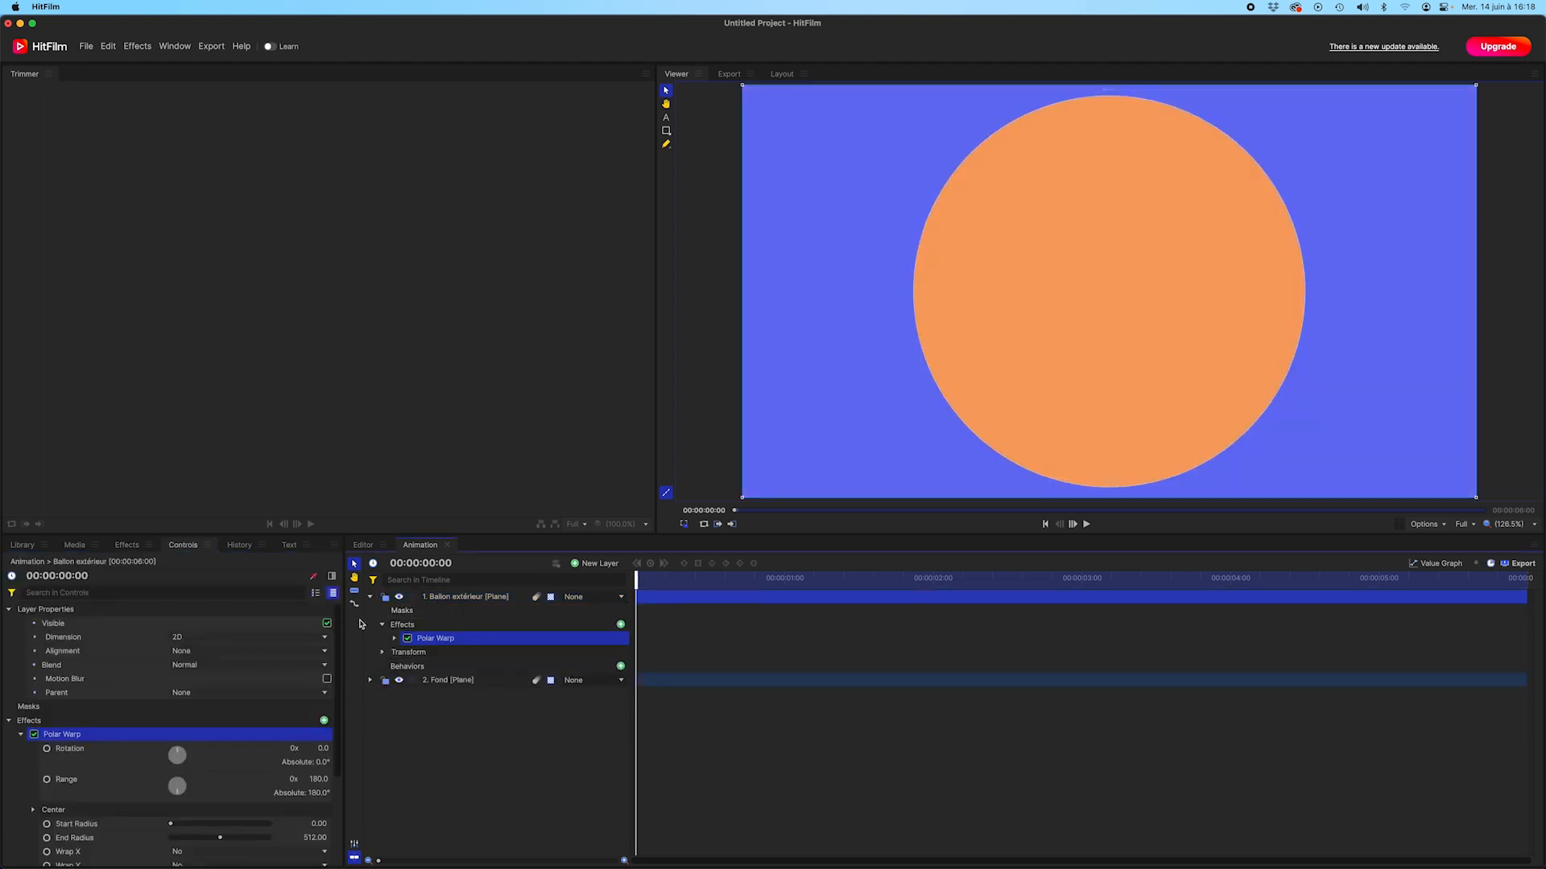
# Show the Polar Warp settings of Ballon extérieur and compare the layer with the effect disabled and enabled.
pyautogui.click(394, 640)
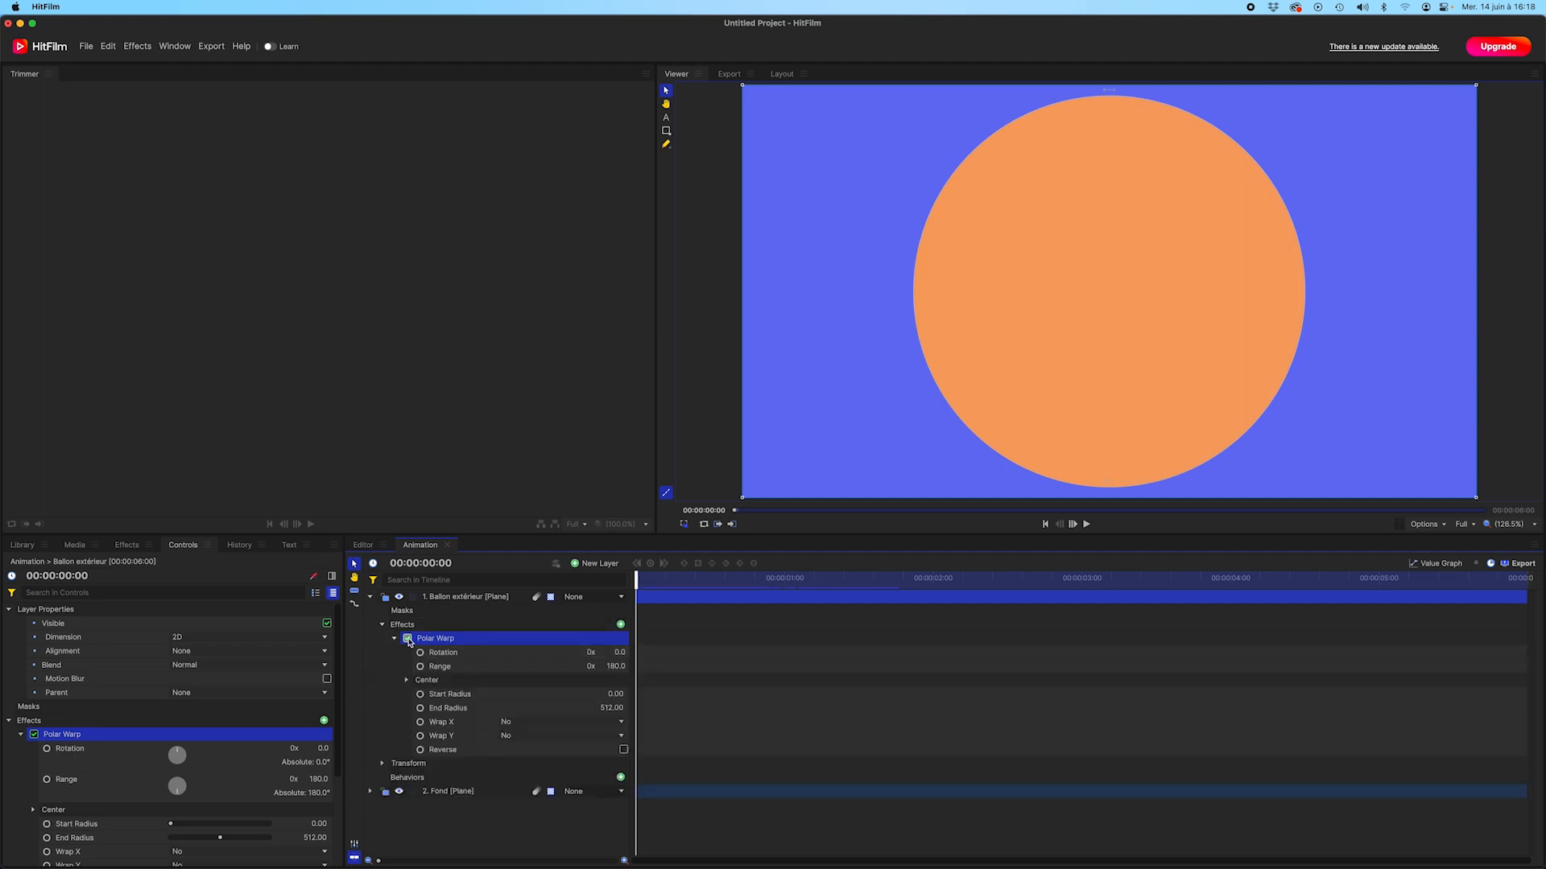
pyautogui.click(408, 639)
pyautogui.click(408, 639)
# Shrink the orange ball by setting the Polar Warp End Radius of Ballon extérieur to 363.
pyautogui.click(456, 598)
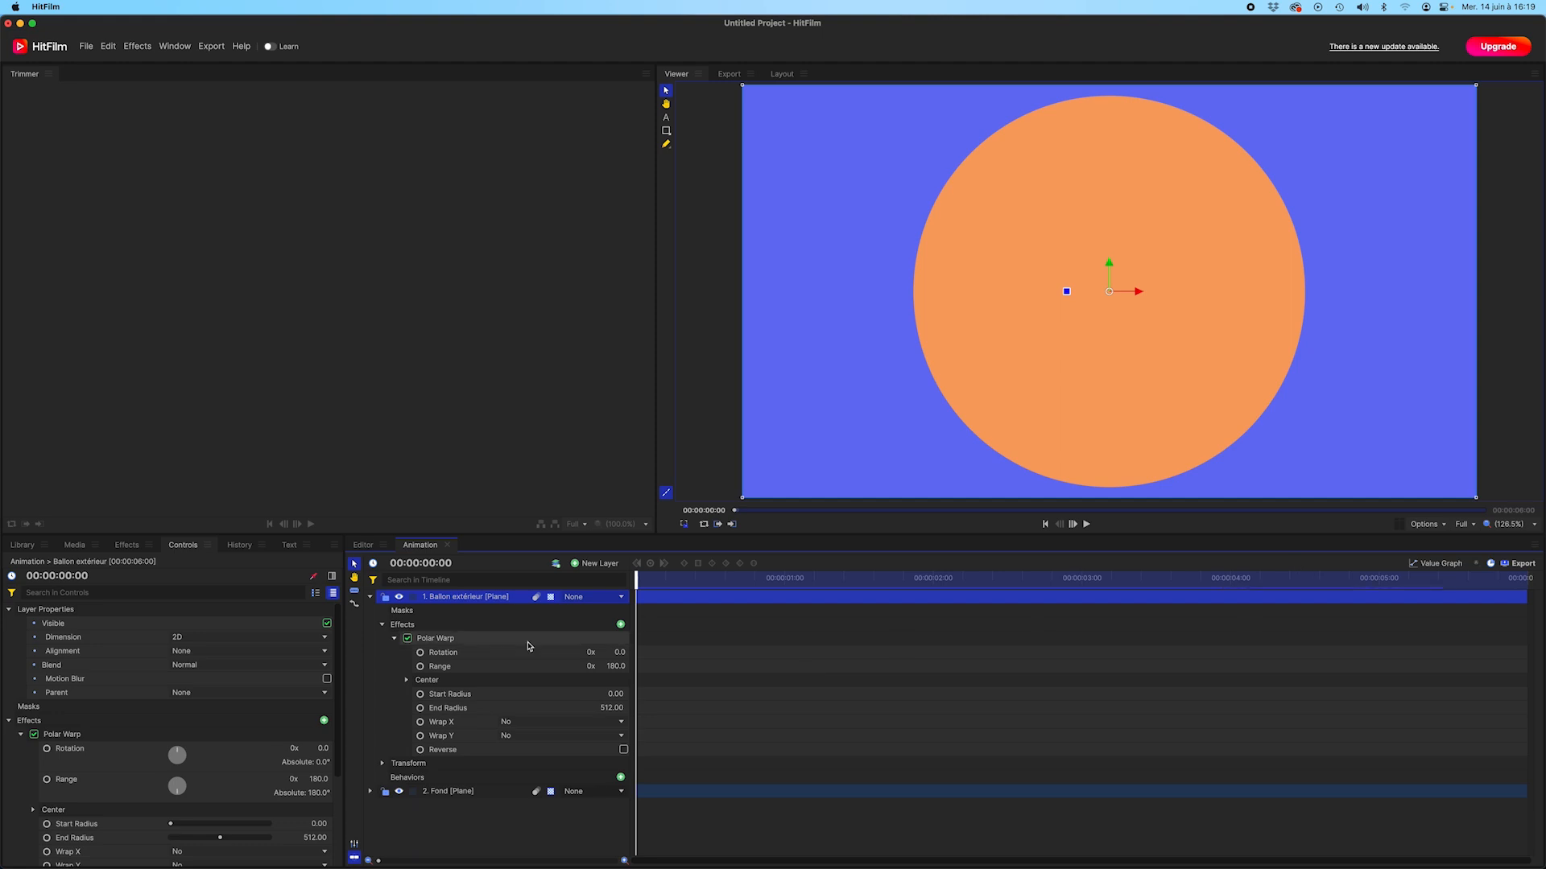
pyautogui.moveTo(615, 697); pyautogui.dragTo(553, 714)
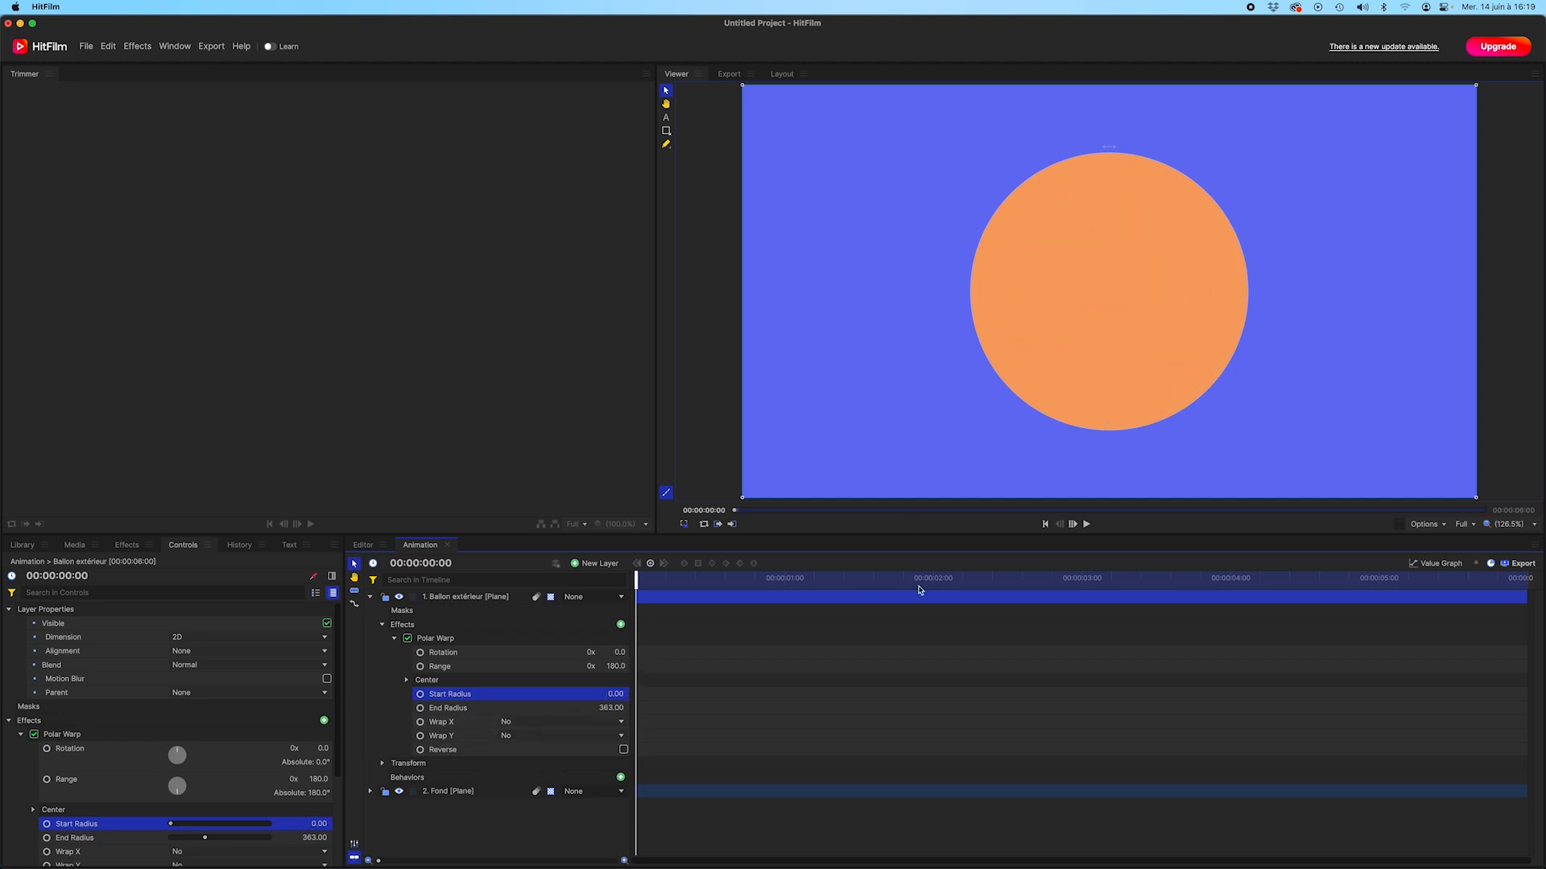
pyautogui.click(500, 750)
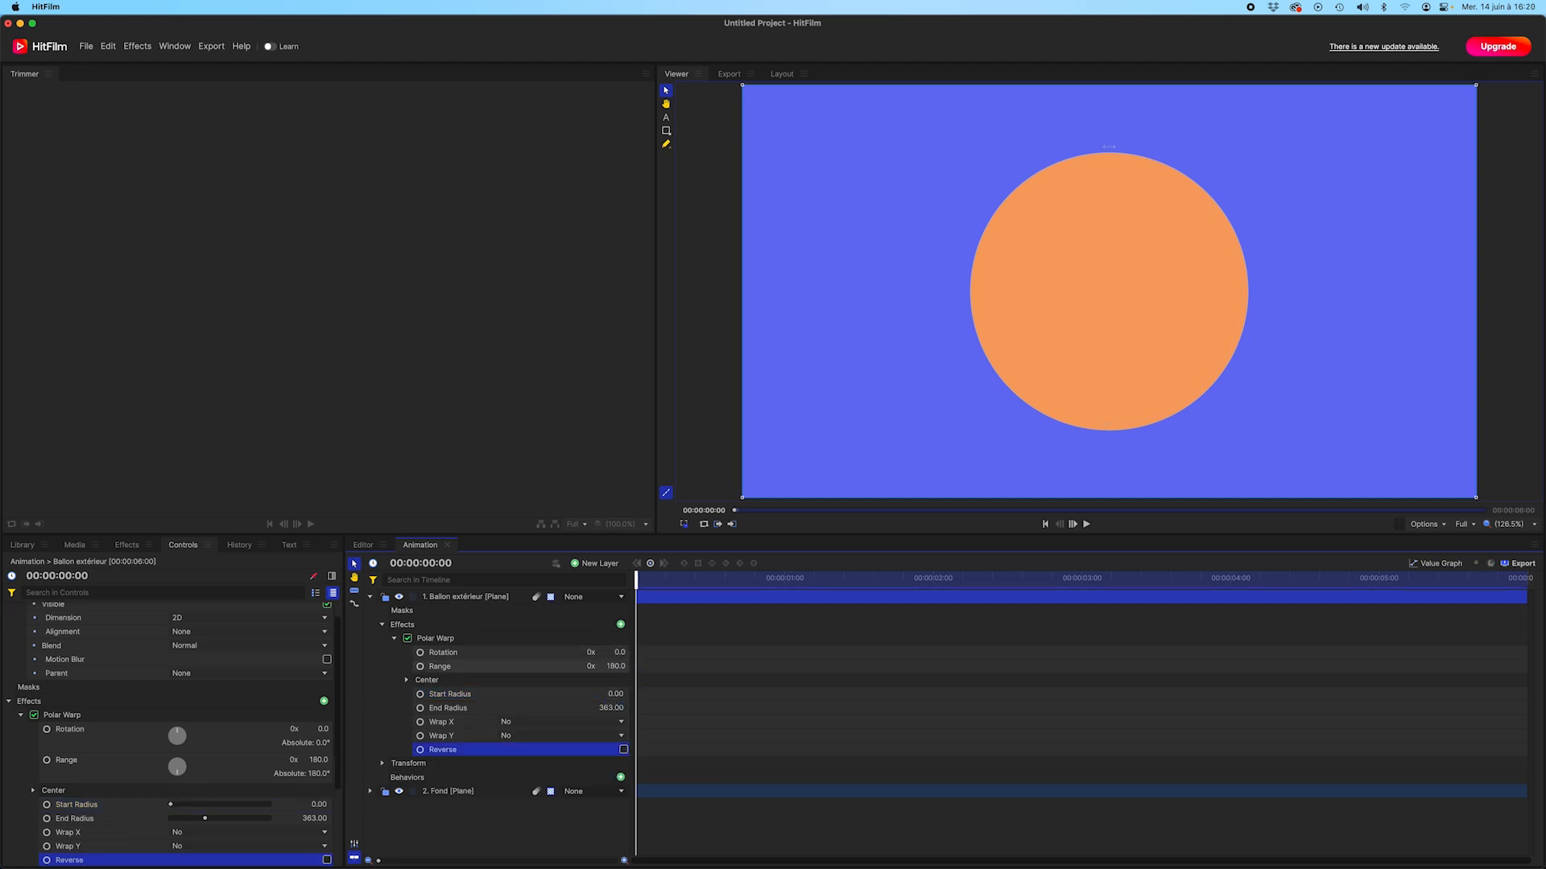
# Try a Rotation of -96 and a Range of 153 on the Polar Warp, and restore them to 0 and 180.
pyautogui.moveTo(616, 666)
pyautogui.mouseDown()
pyautogui.moveTo(538, 652)
pyautogui.moveTo(595, 667)
pyautogui.moveTo(539, 667)
pyautogui.moveTo(624, 666)
pyautogui.mouseUp()
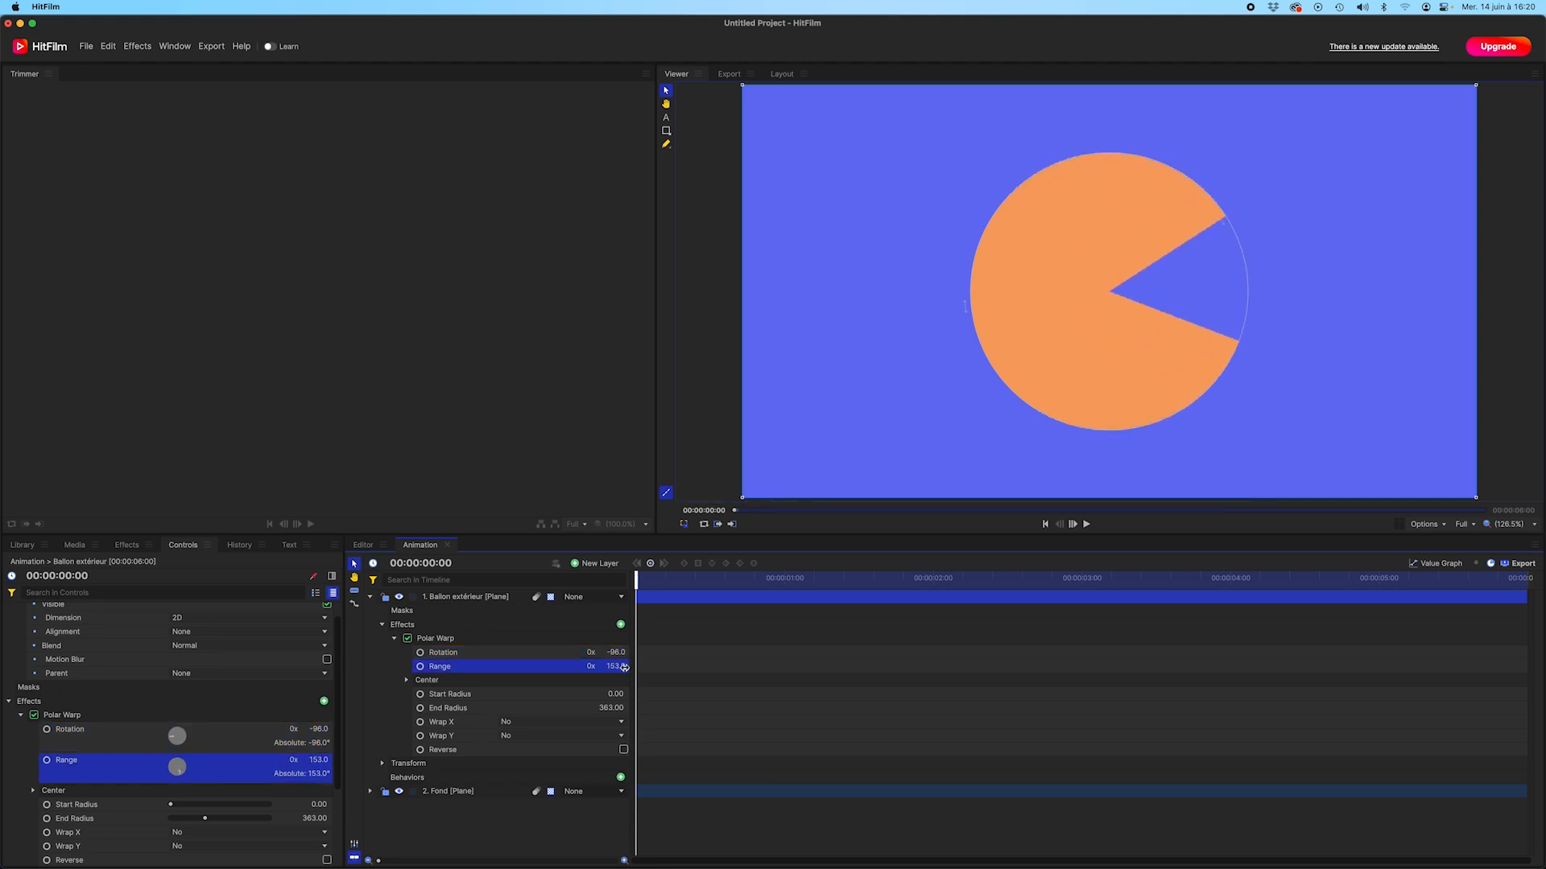
pyautogui.click(622, 666)
pyautogui.write('180')
pyautogui.press('Return')
pyautogui.click(618, 653)
pyautogui.write('0')
pyautogui.press('Return')
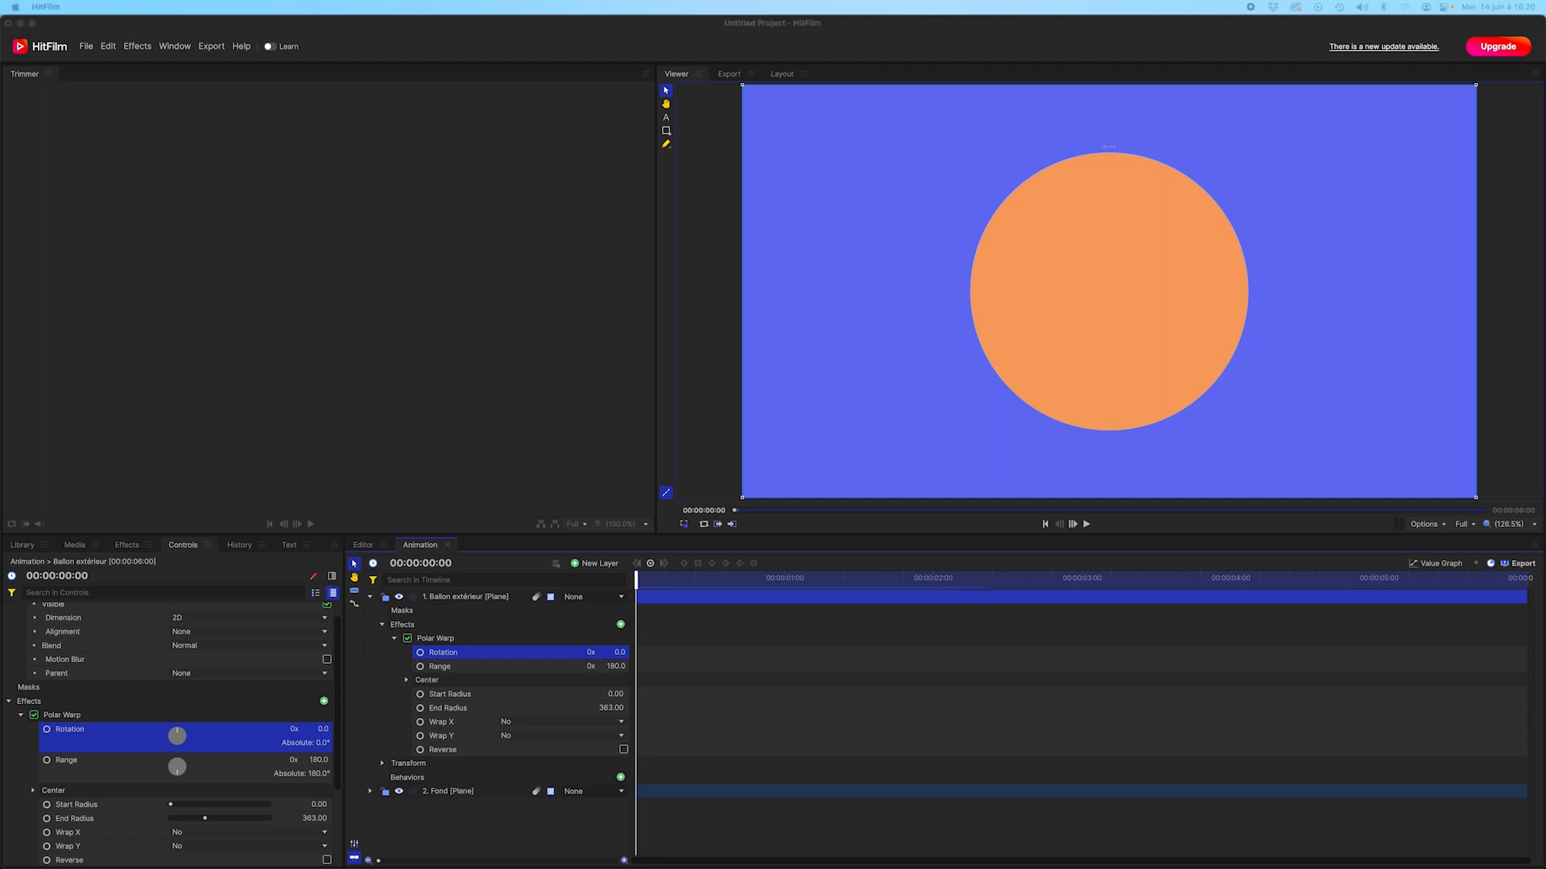
# Switch to QuickTime Player, examine the ball's inner and outer circles in Animations balle.mp4, and move the window out of view.
pyautogui.moveTo(867, 276); pyautogui.dragTo(765, 193)
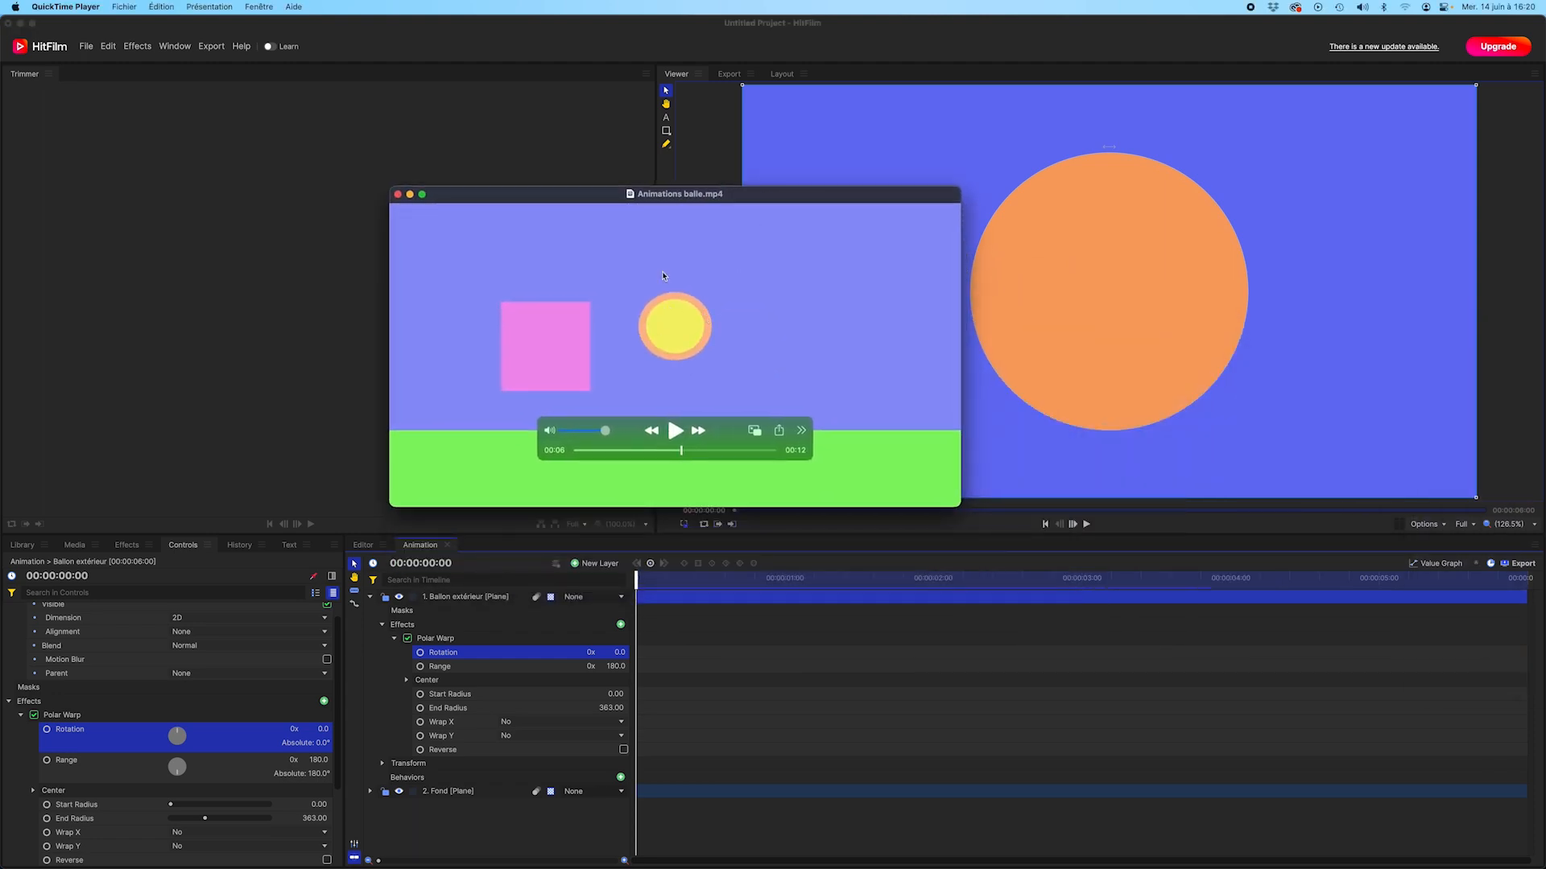
pyautogui.moveTo(461, 197); pyautogui.dragTo(1545, 370)
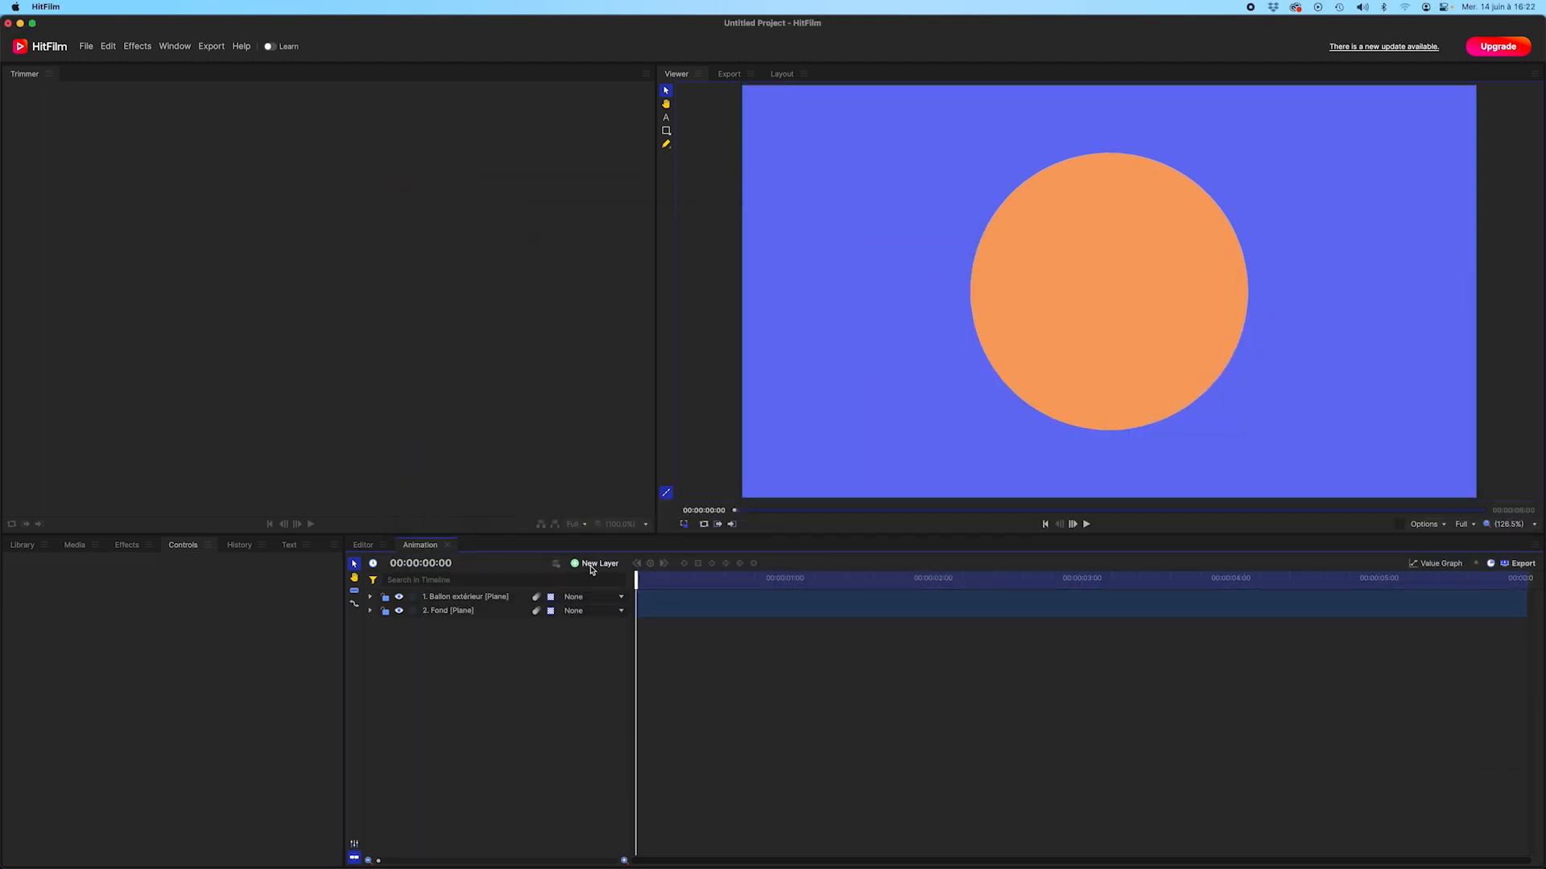
# Add a yellow 1920 × 1080 plane layer named Ballon intérieur to the Animation composite shot.
pyautogui.click(596, 564)
pyautogui.click(594, 581)
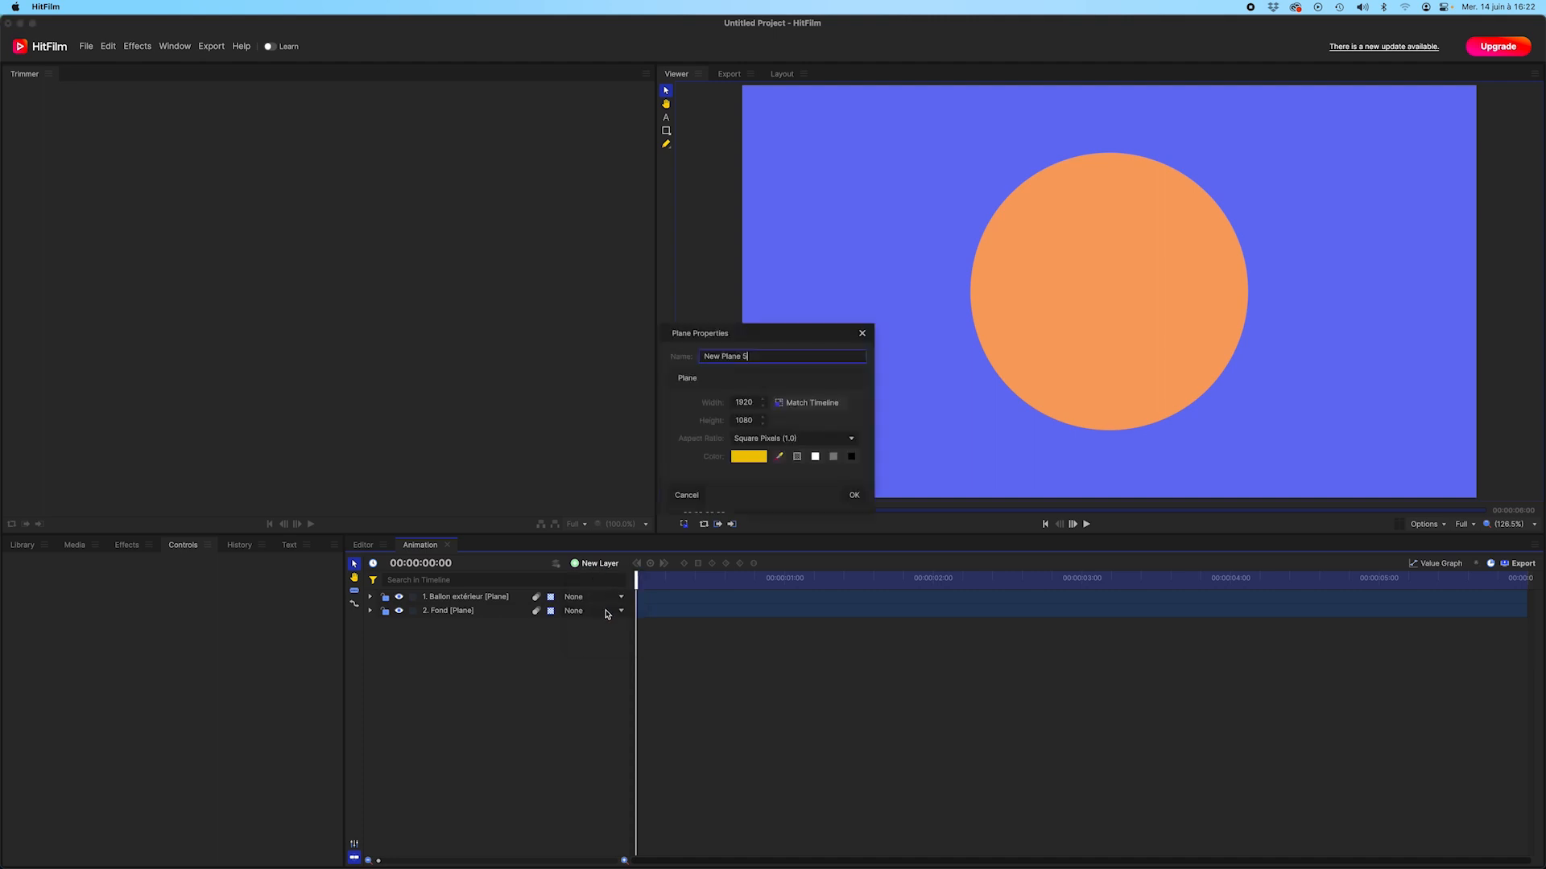
pyautogui.moveTo(812, 356); pyautogui.dragTo(728, 356)
pyautogui.write('Ballon intérieur')
pyautogui.click(855, 495)
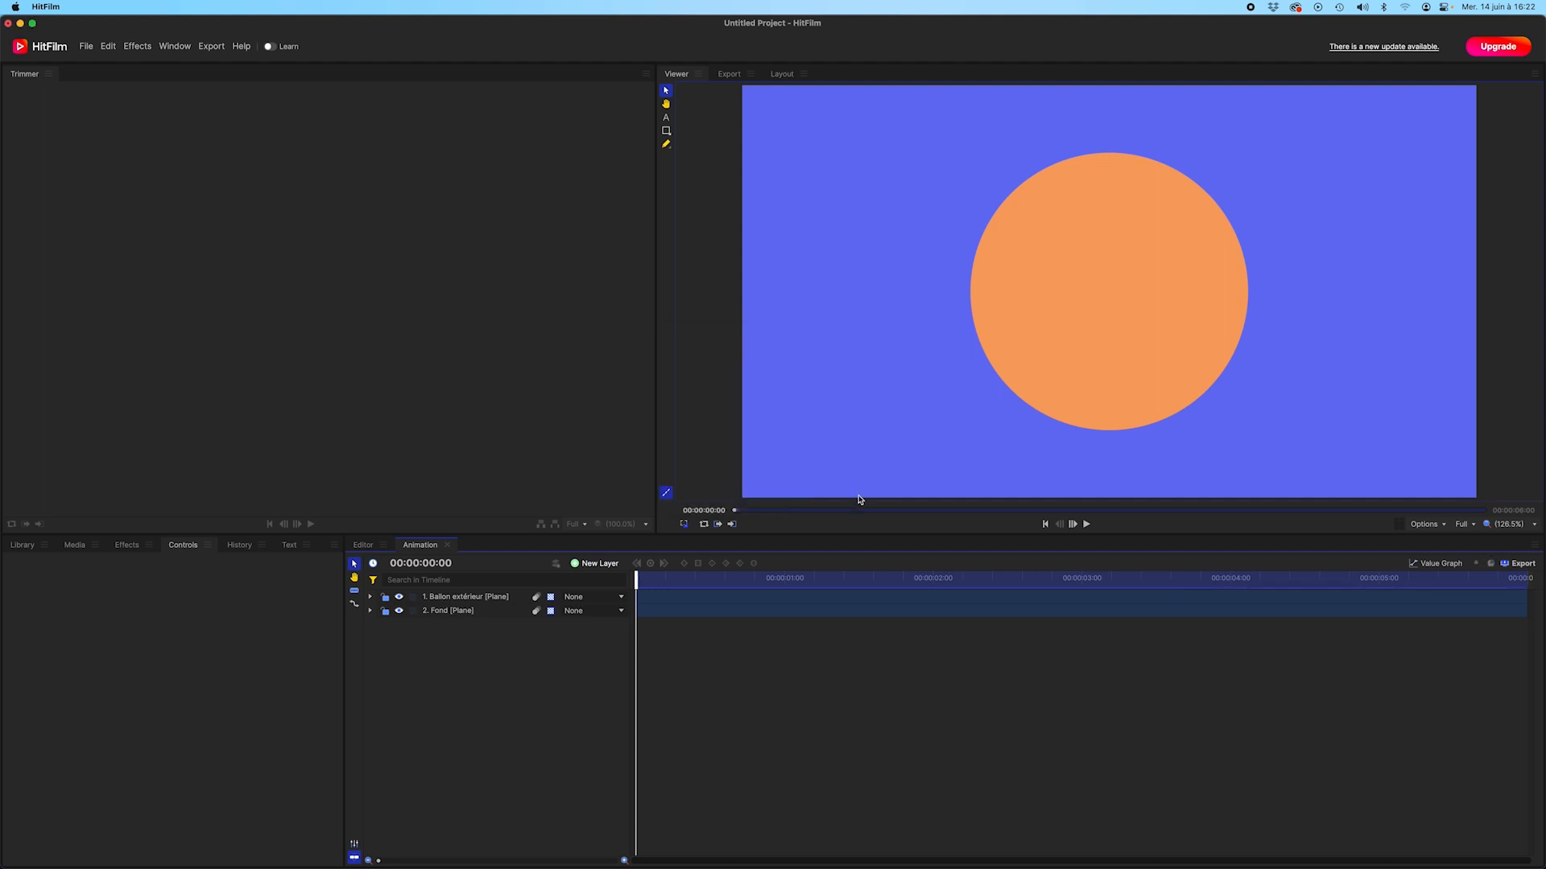
# Apply Polar Warp to the Ballon intérieur layer and set its End Radius to 312.
pyautogui.click(127, 545)
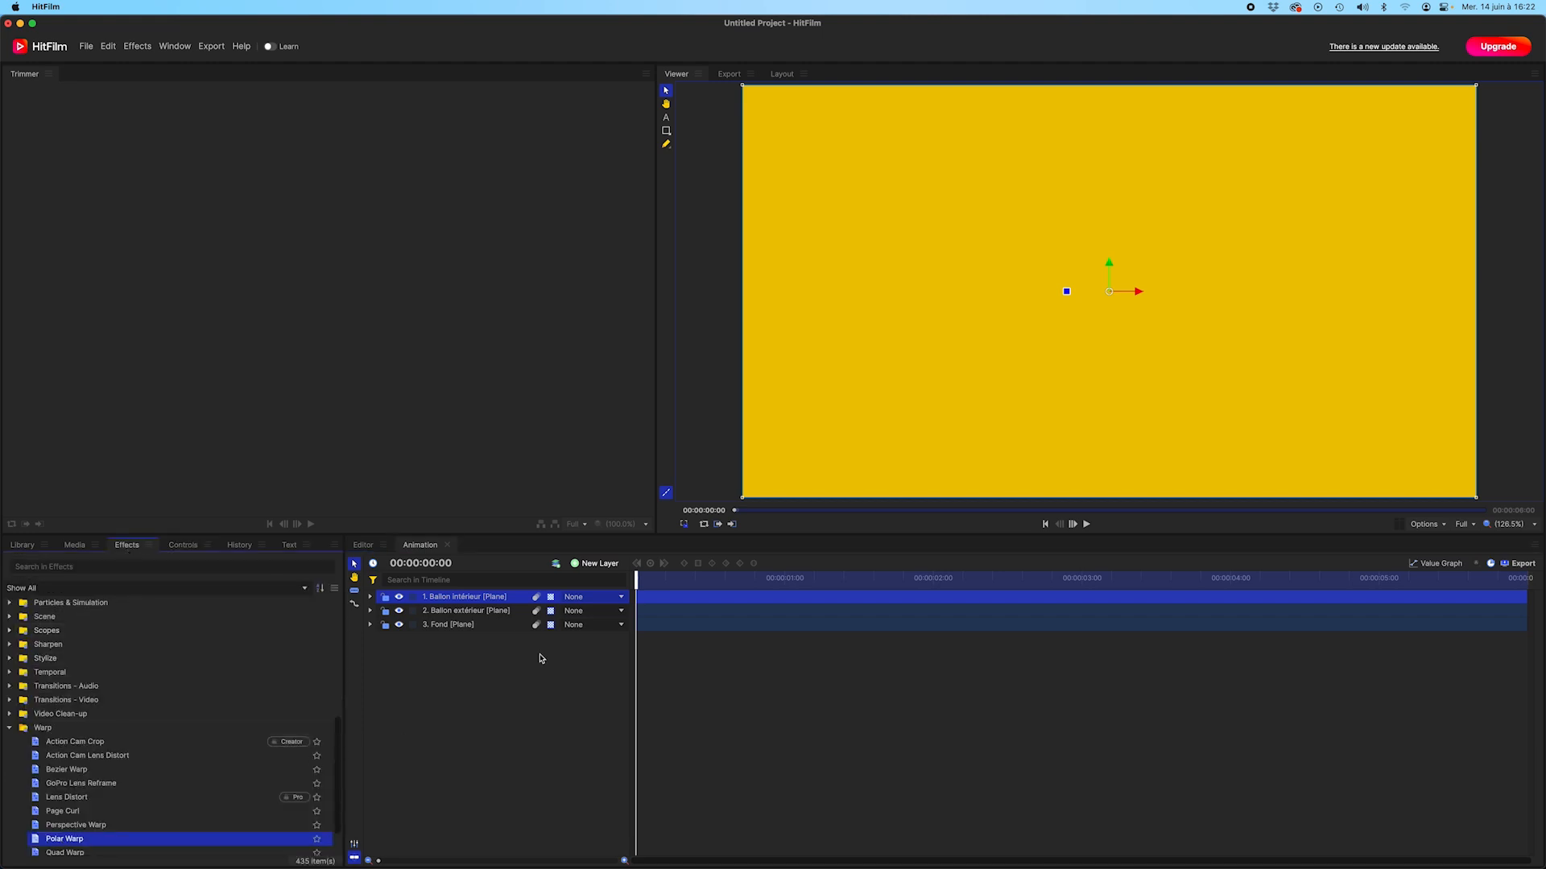
pyautogui.moveTo(469, 600); pyautogui.dragTo(470, 600)
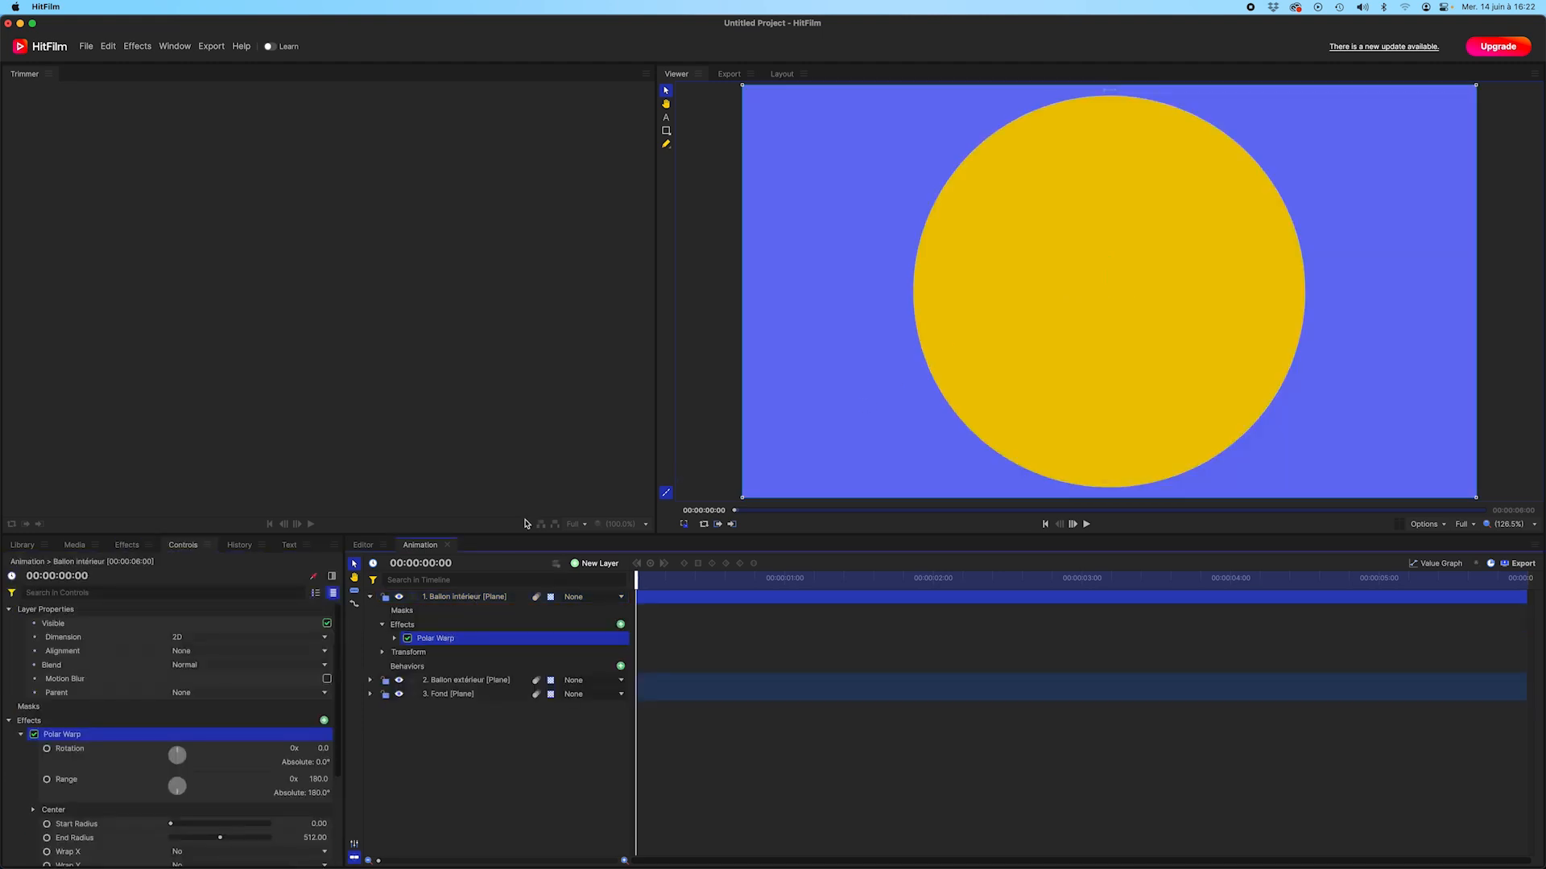
pyautogui.click(394, 638)
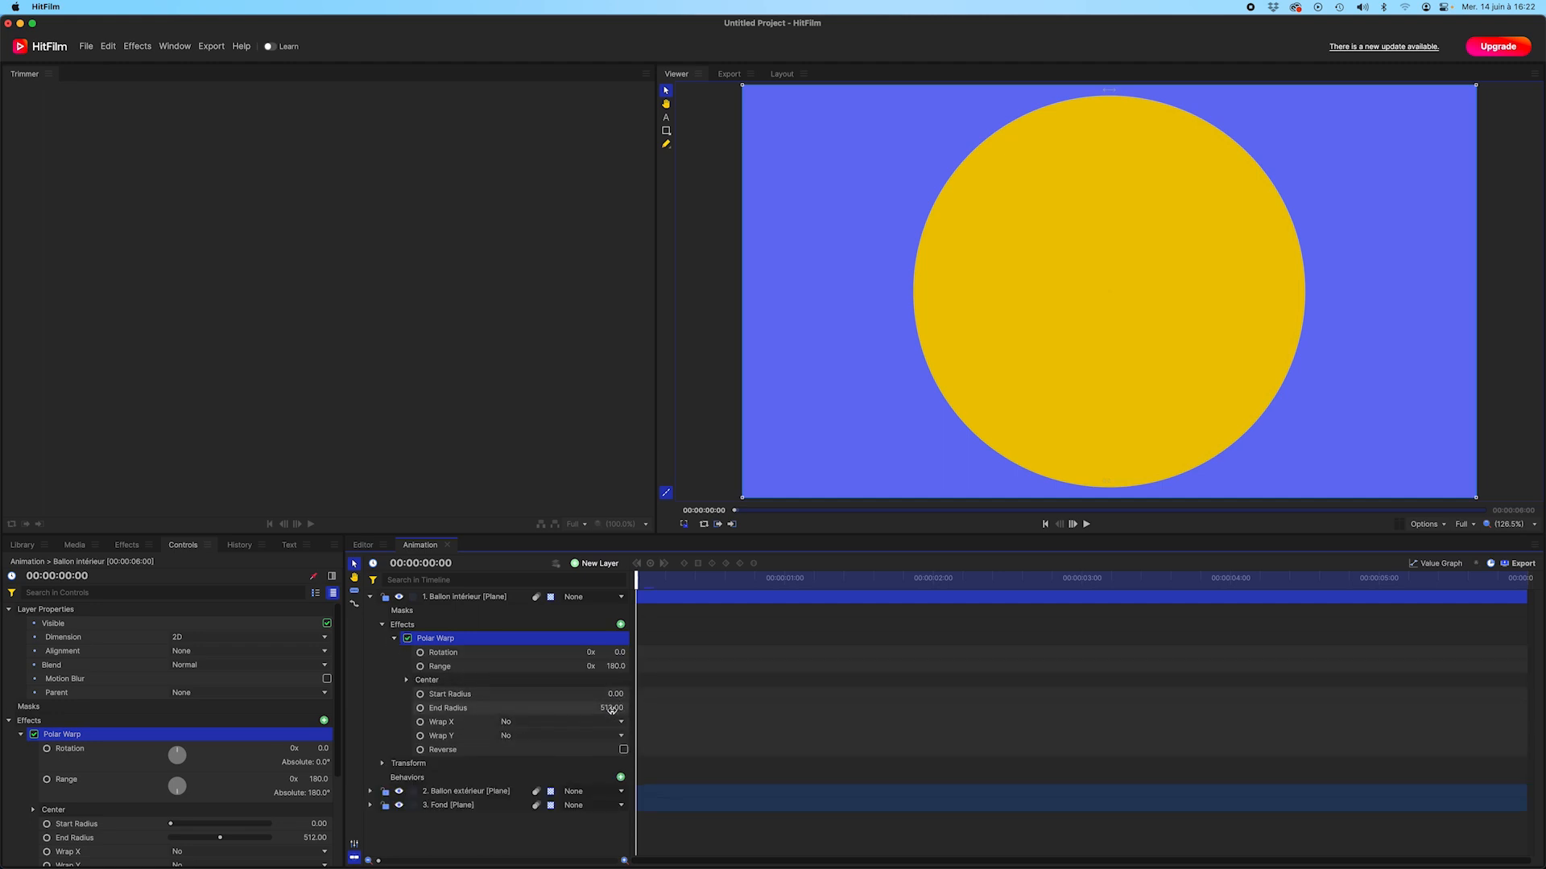
pyautogui.moveTo(612, 707); pyautogui.dragTo(451, 707)
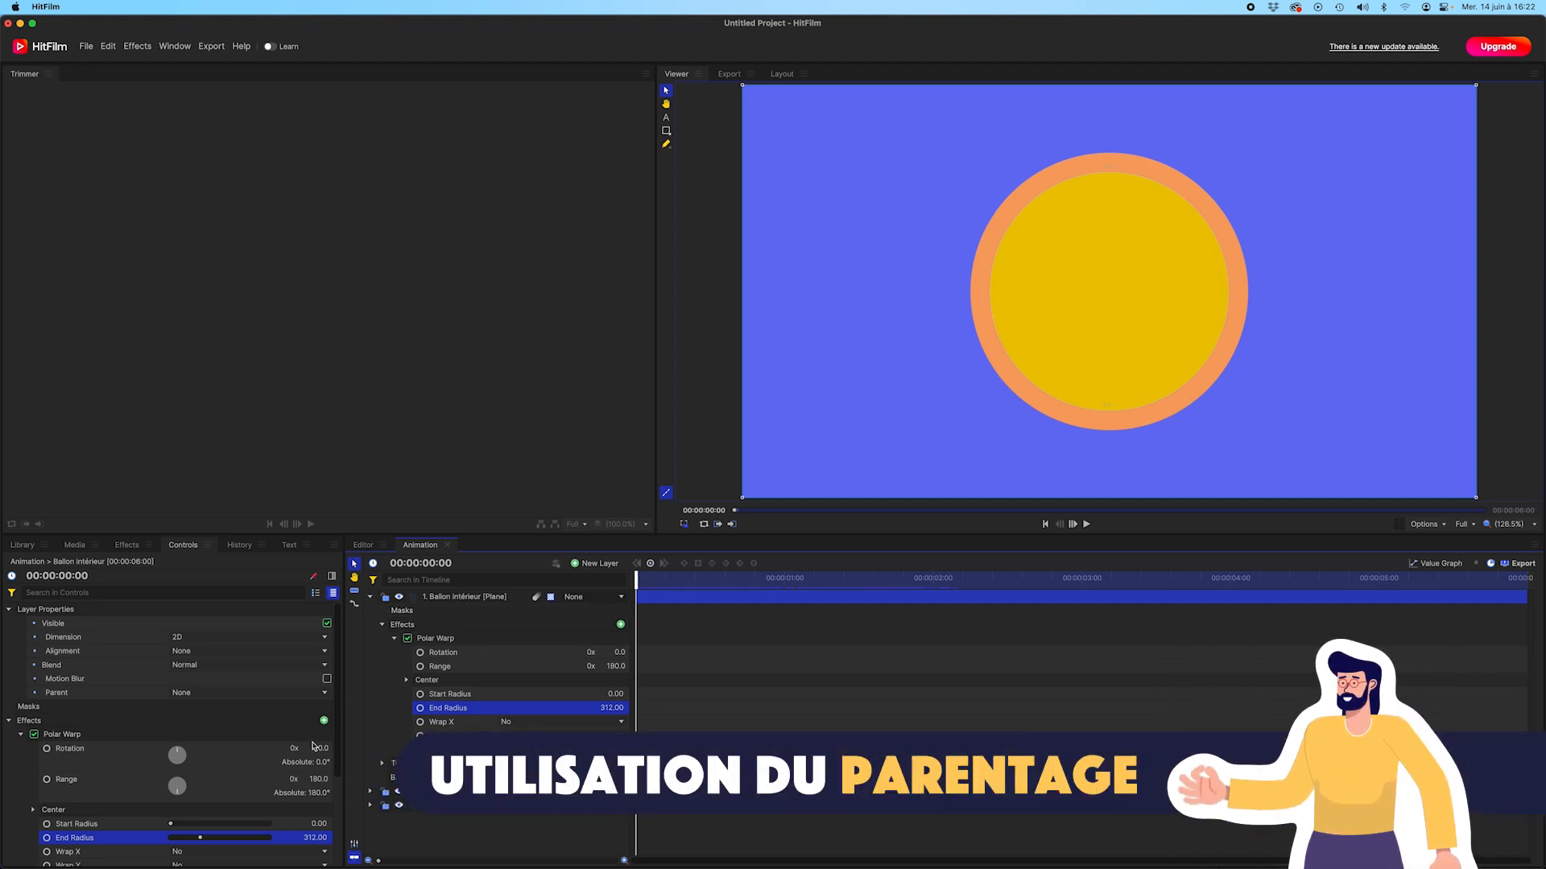
# Collapse the Ballon intérieur layer and set Ballon extérieur as its parent.
pyautogui.click(370, 597)
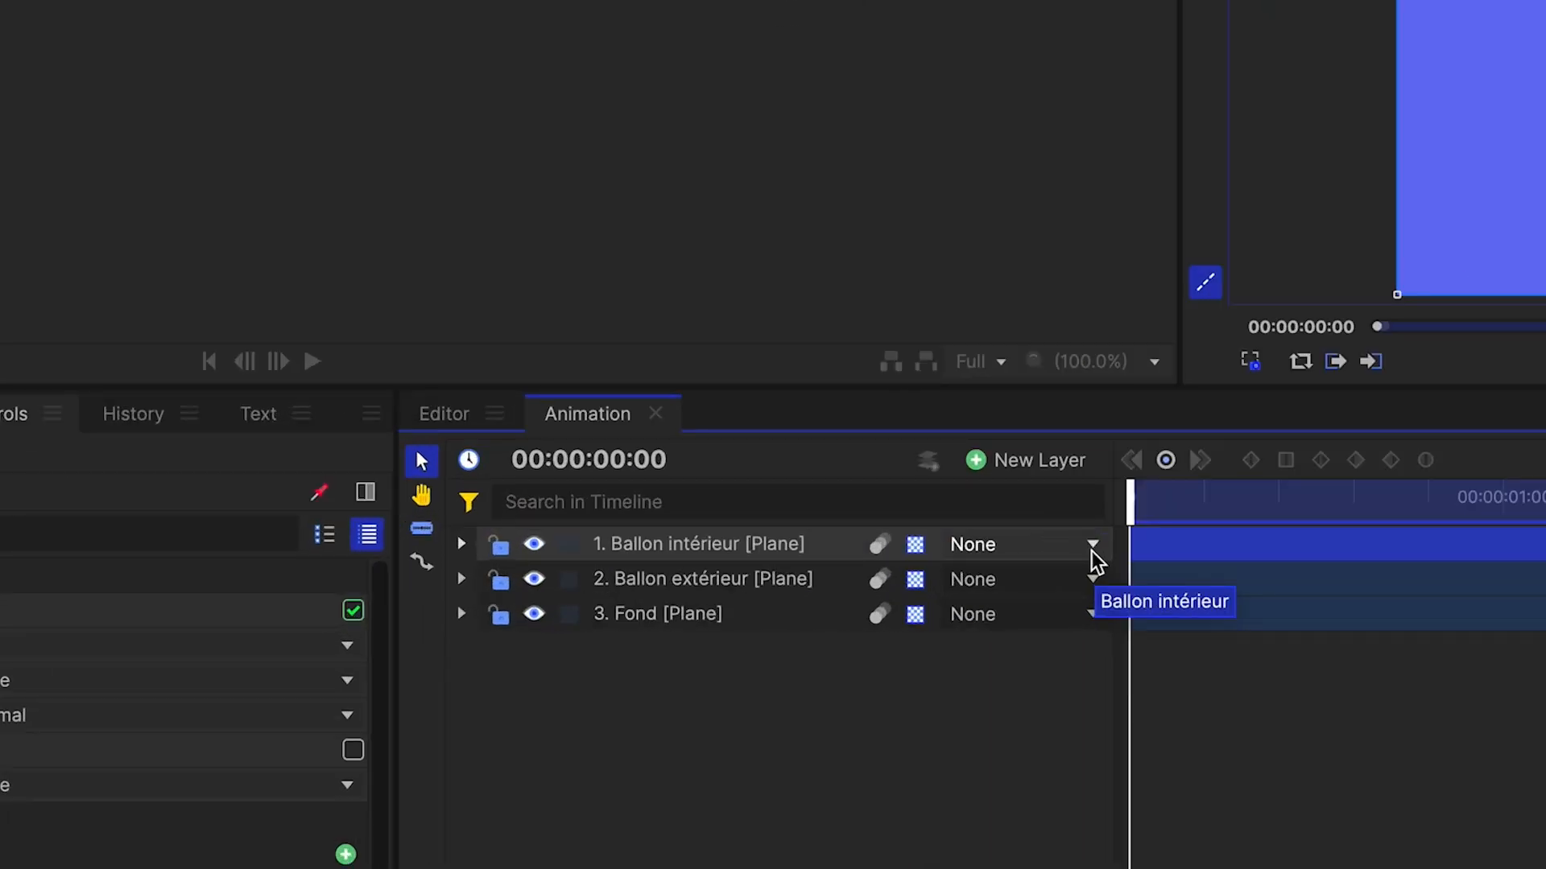
pyautogui.click(622, 600)
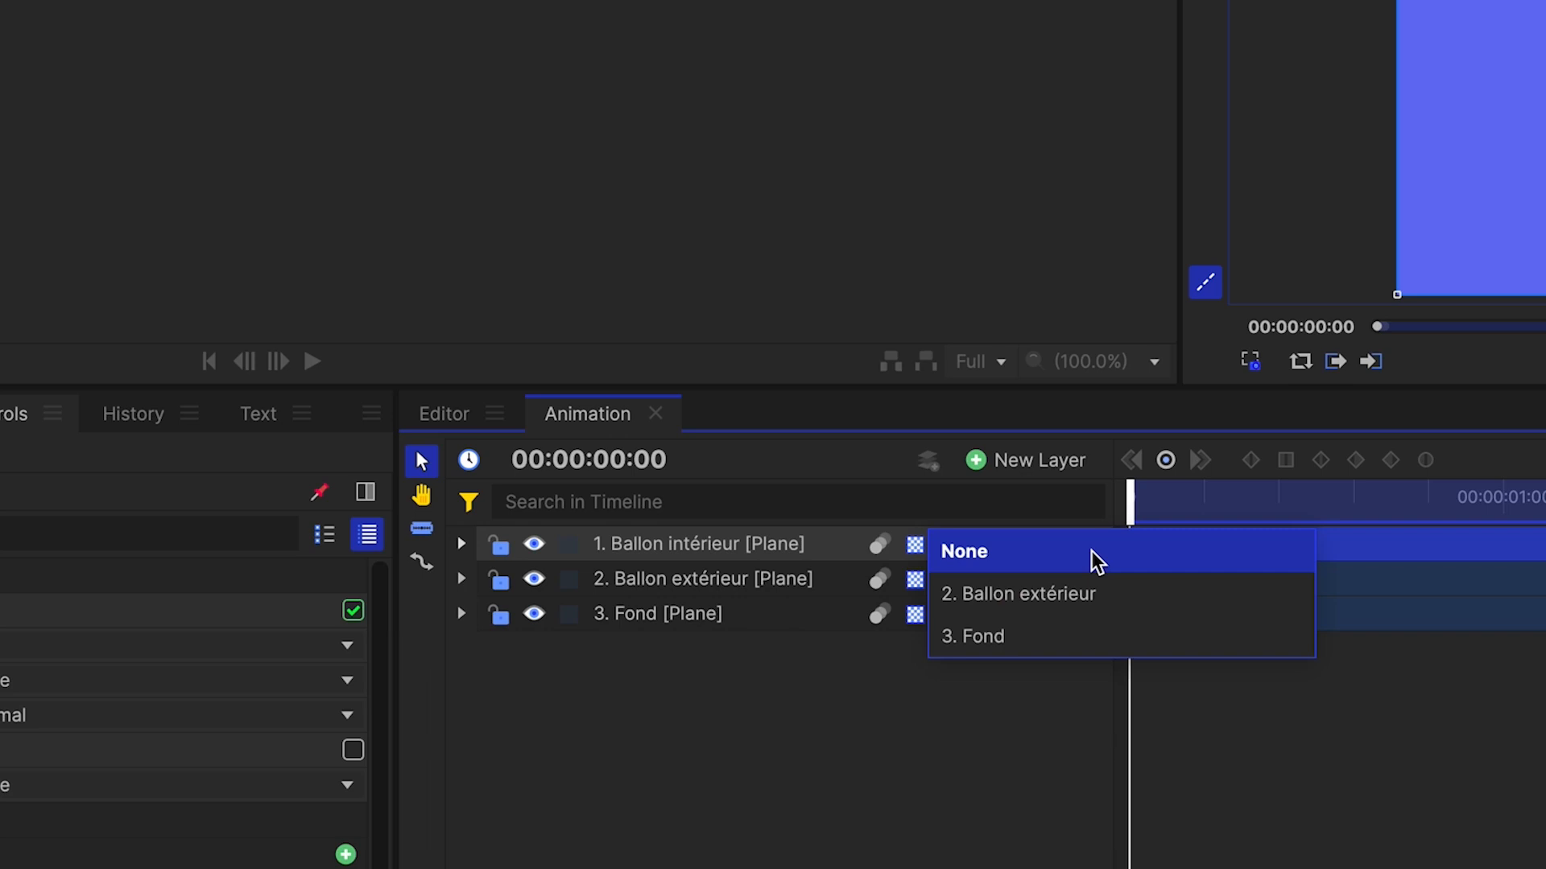
pyautogui.click(1031, 603)
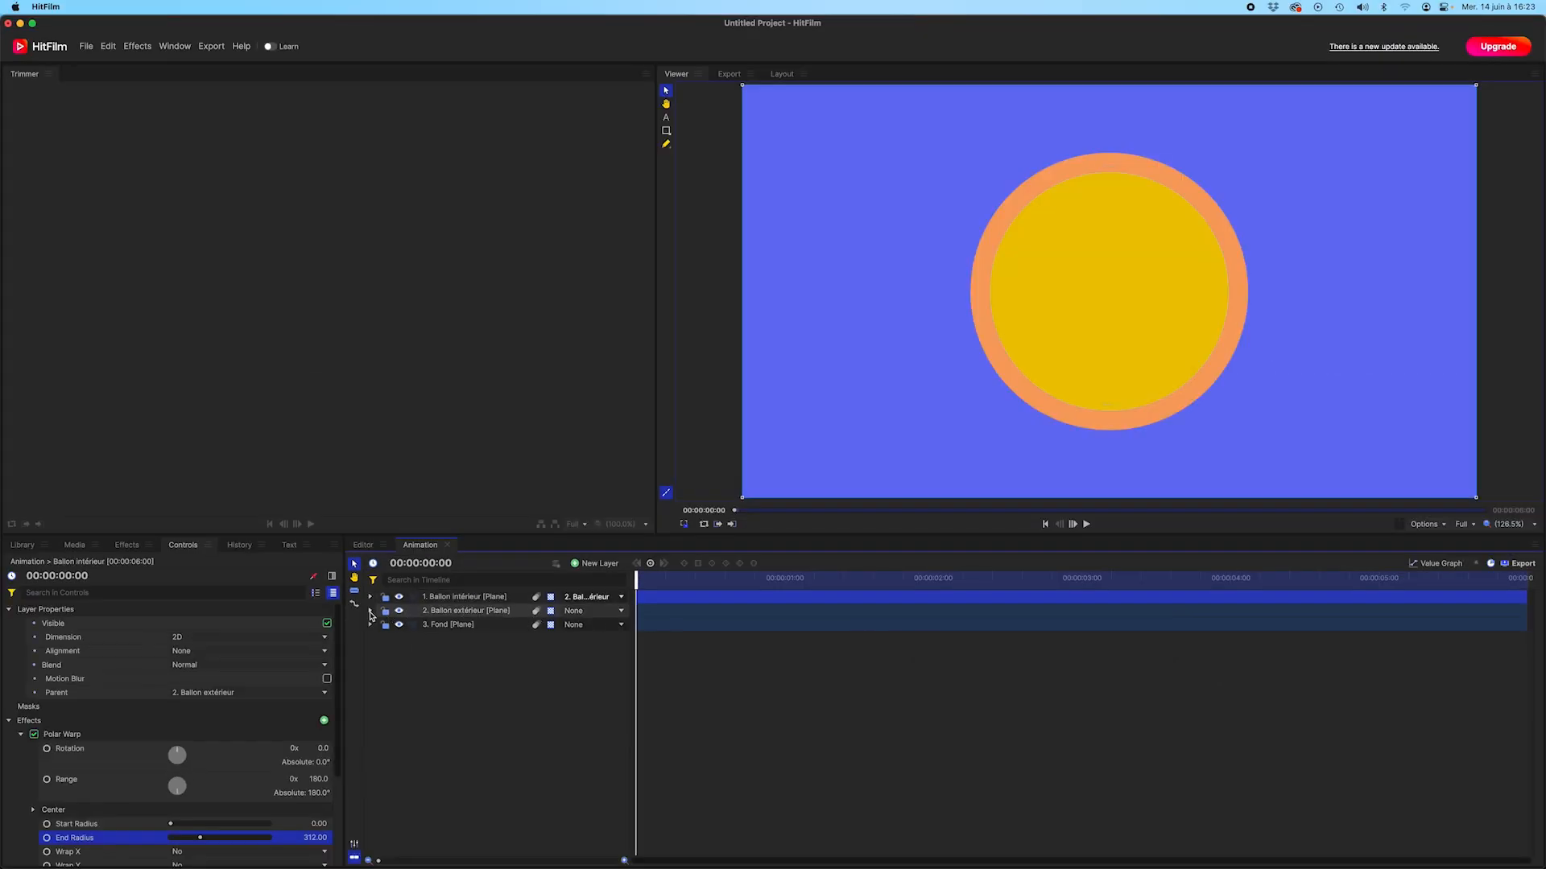
# Try moving Ballon extérieur with its Position transform to test the parenting, and undo the move.
pyautogui.click(371, 611)
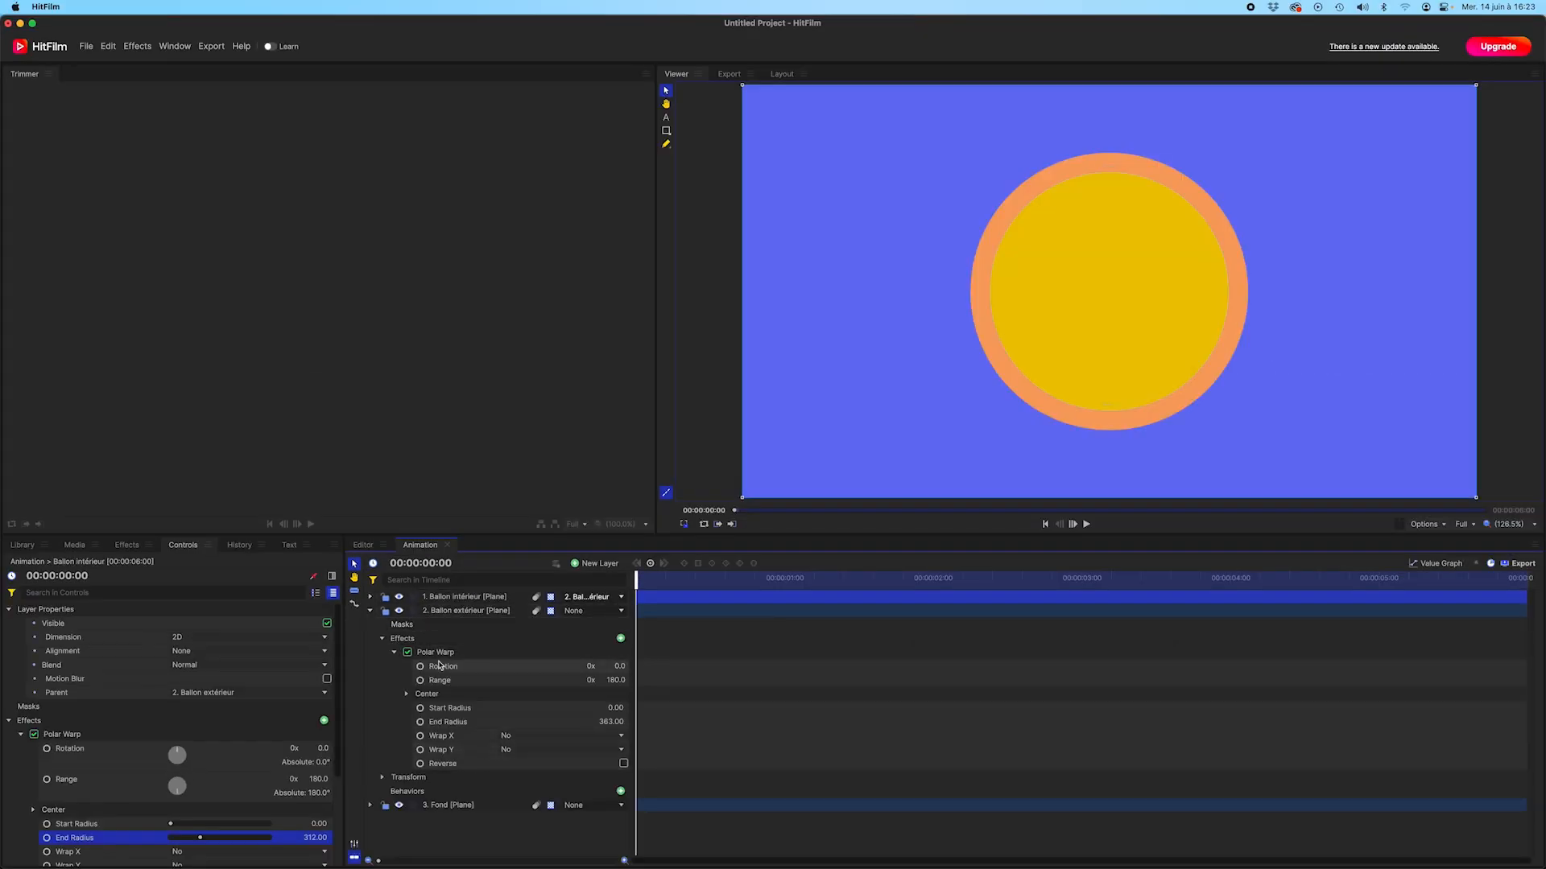
pyautogui.click(382, 638)
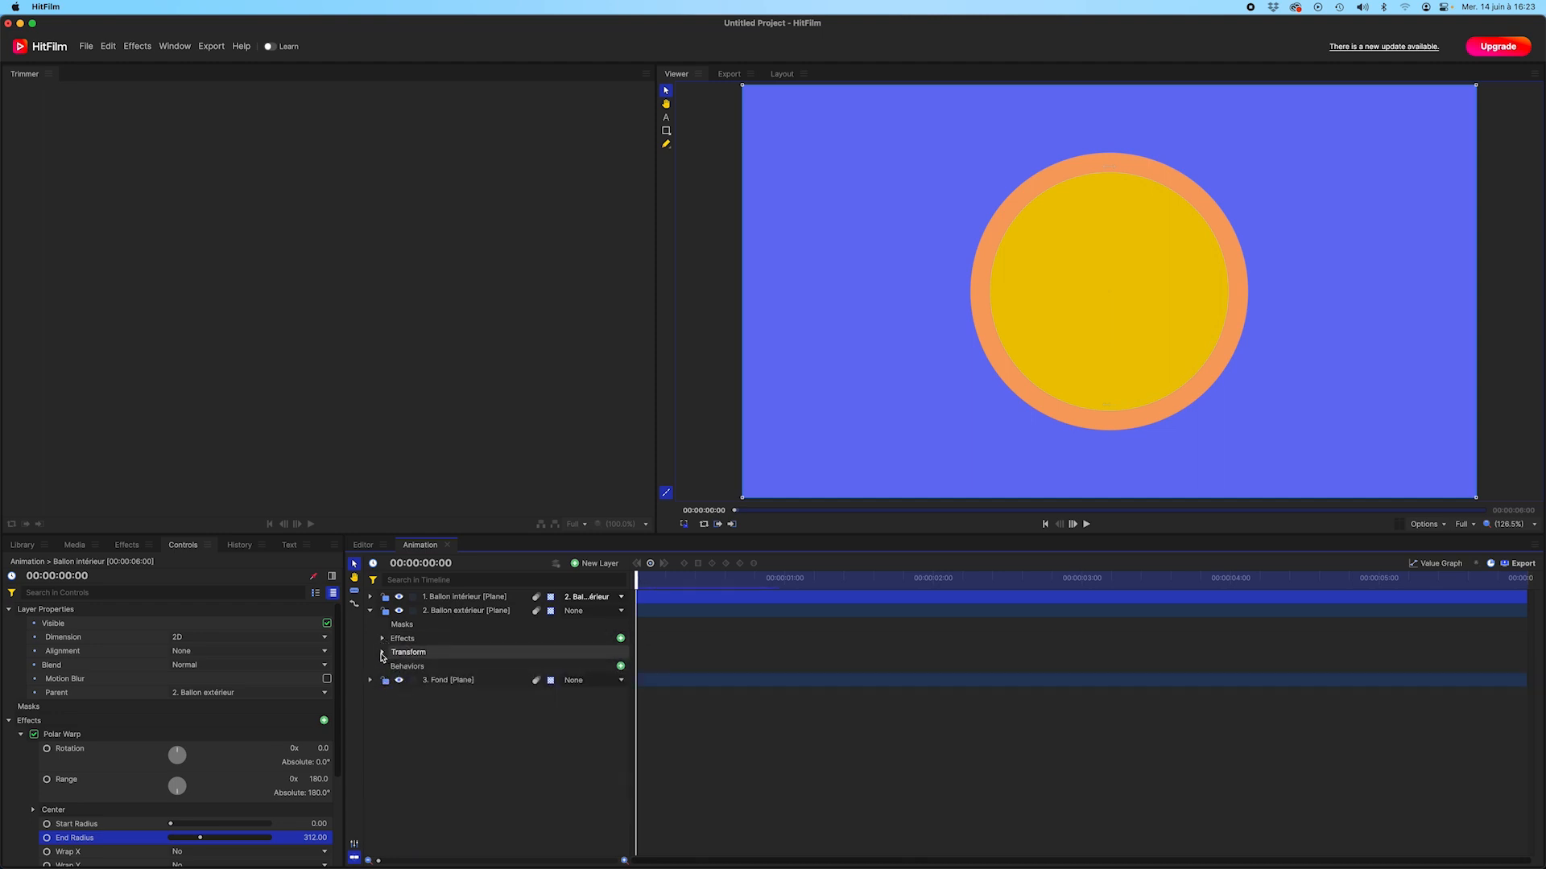
pyautogui.click(382, 652)
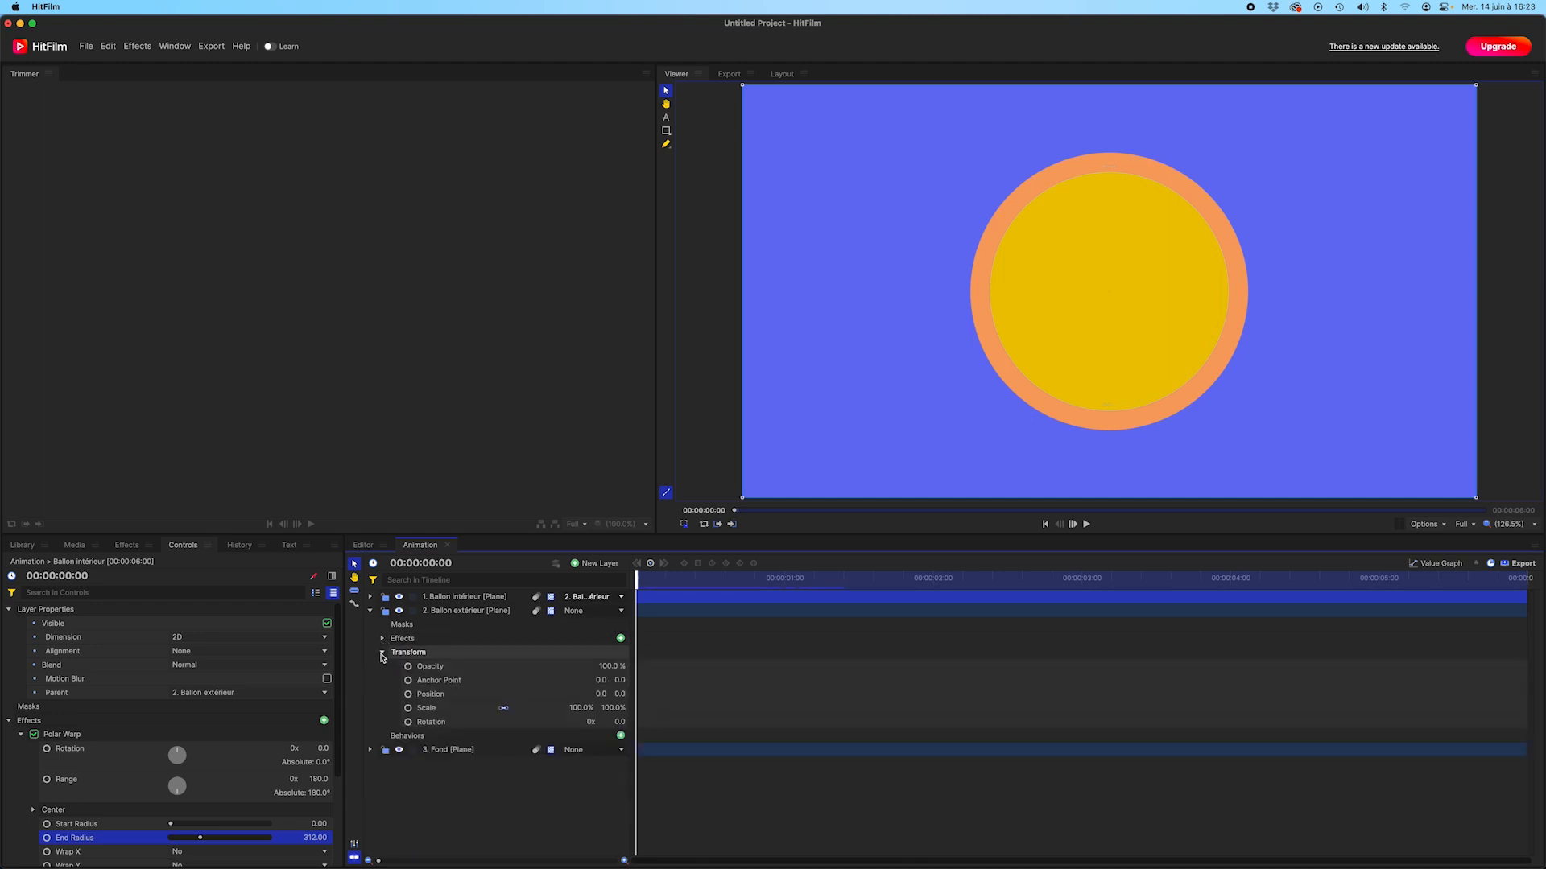
pyautogui.click(617, 694)
pyautogui.moveTo(617, 694); pyautogui.dragTo(627, 694)
pyautogui.press('super+z')
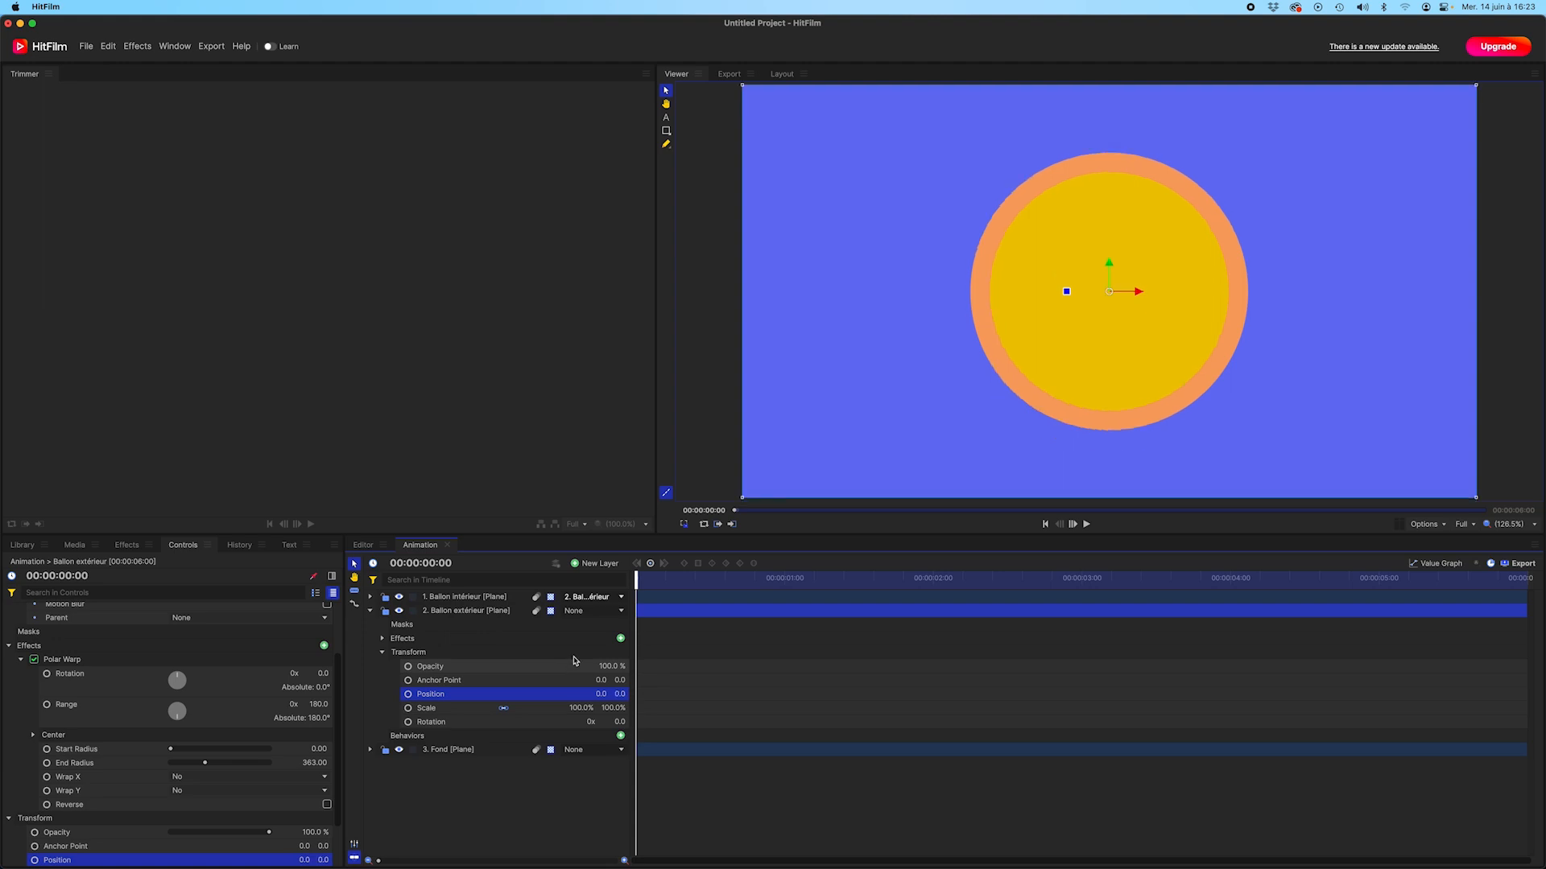
# Try moving Ballon extérieur with Ballon intérieur's parent set to None, and restore both the position and the parent.
pyautogui.click(608, 598)
pyautogui.click(607, 600)
pyautogui.moveTo(620, 694); pyautogui.dragTo(621, 694)
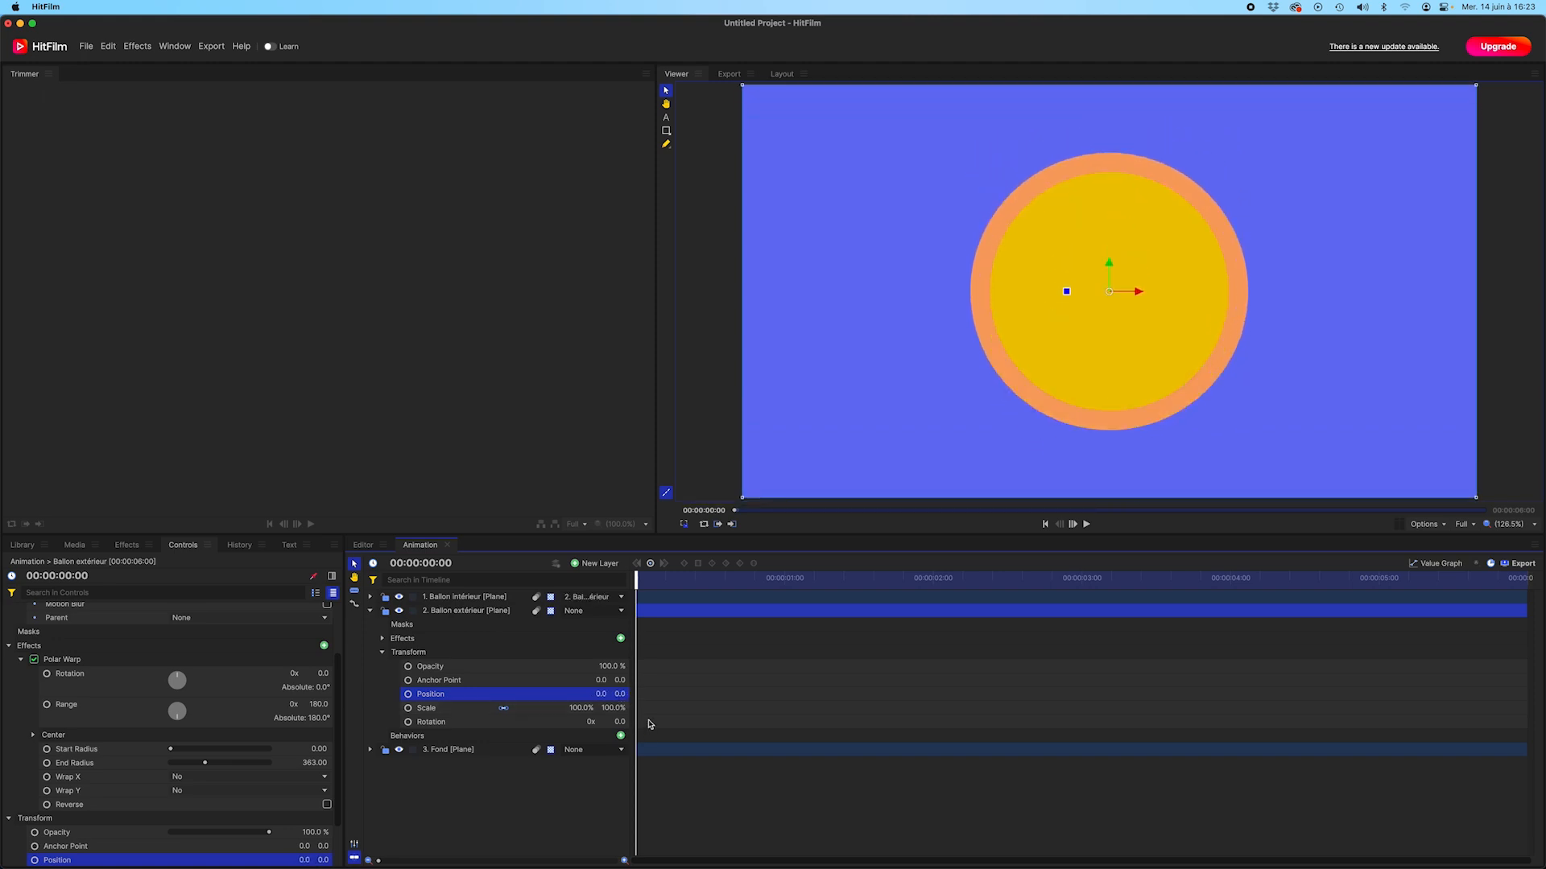
pyautogui.click(596, 596)
pyautogui.click(610, 624)
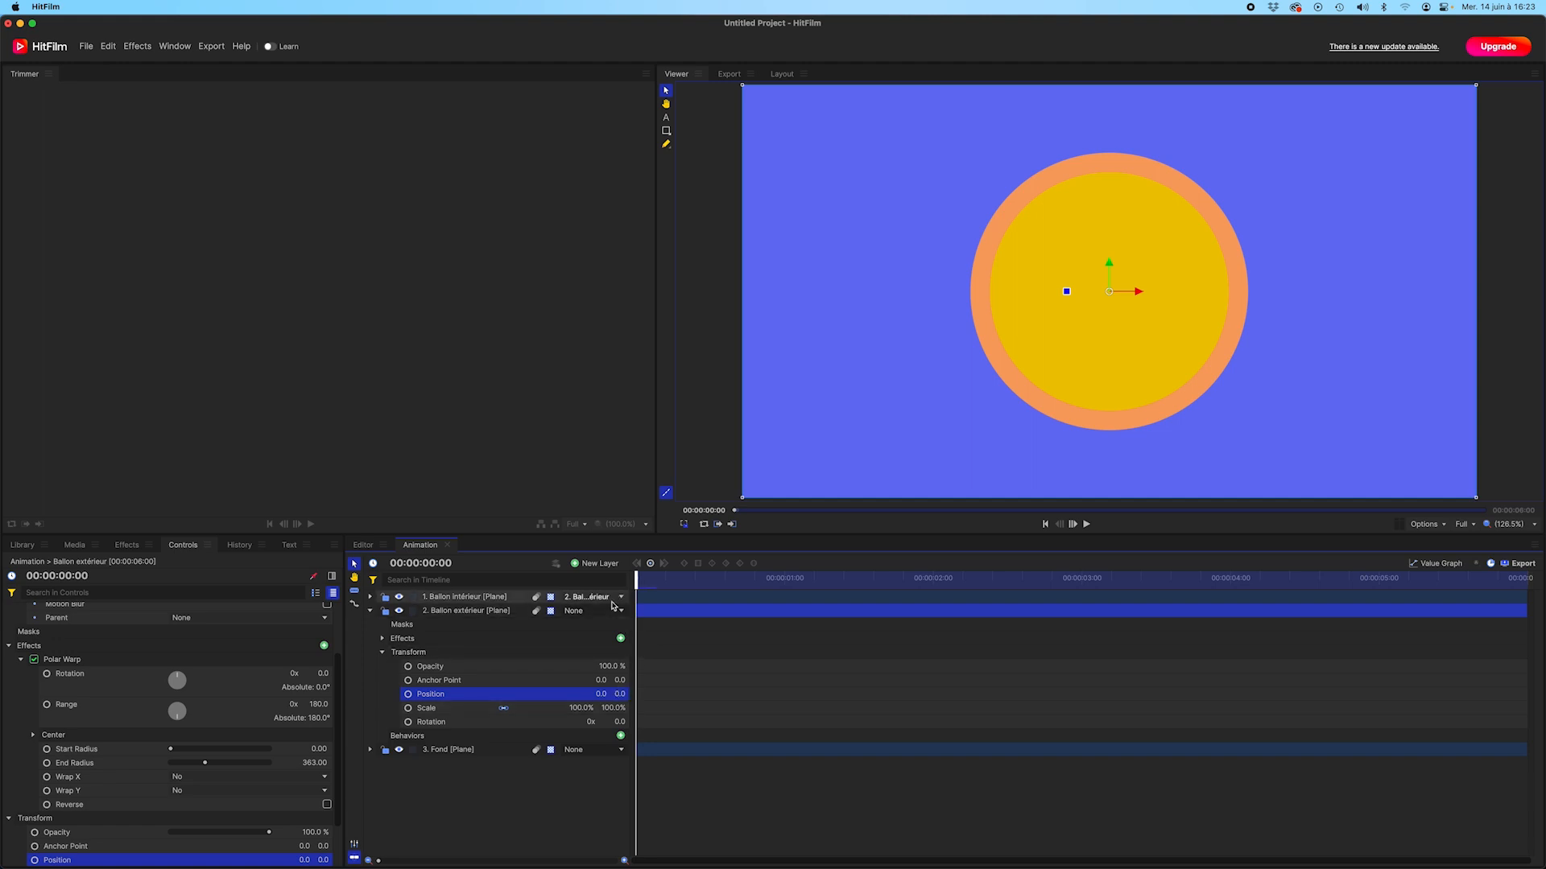
pyautogui.click(370, 611)
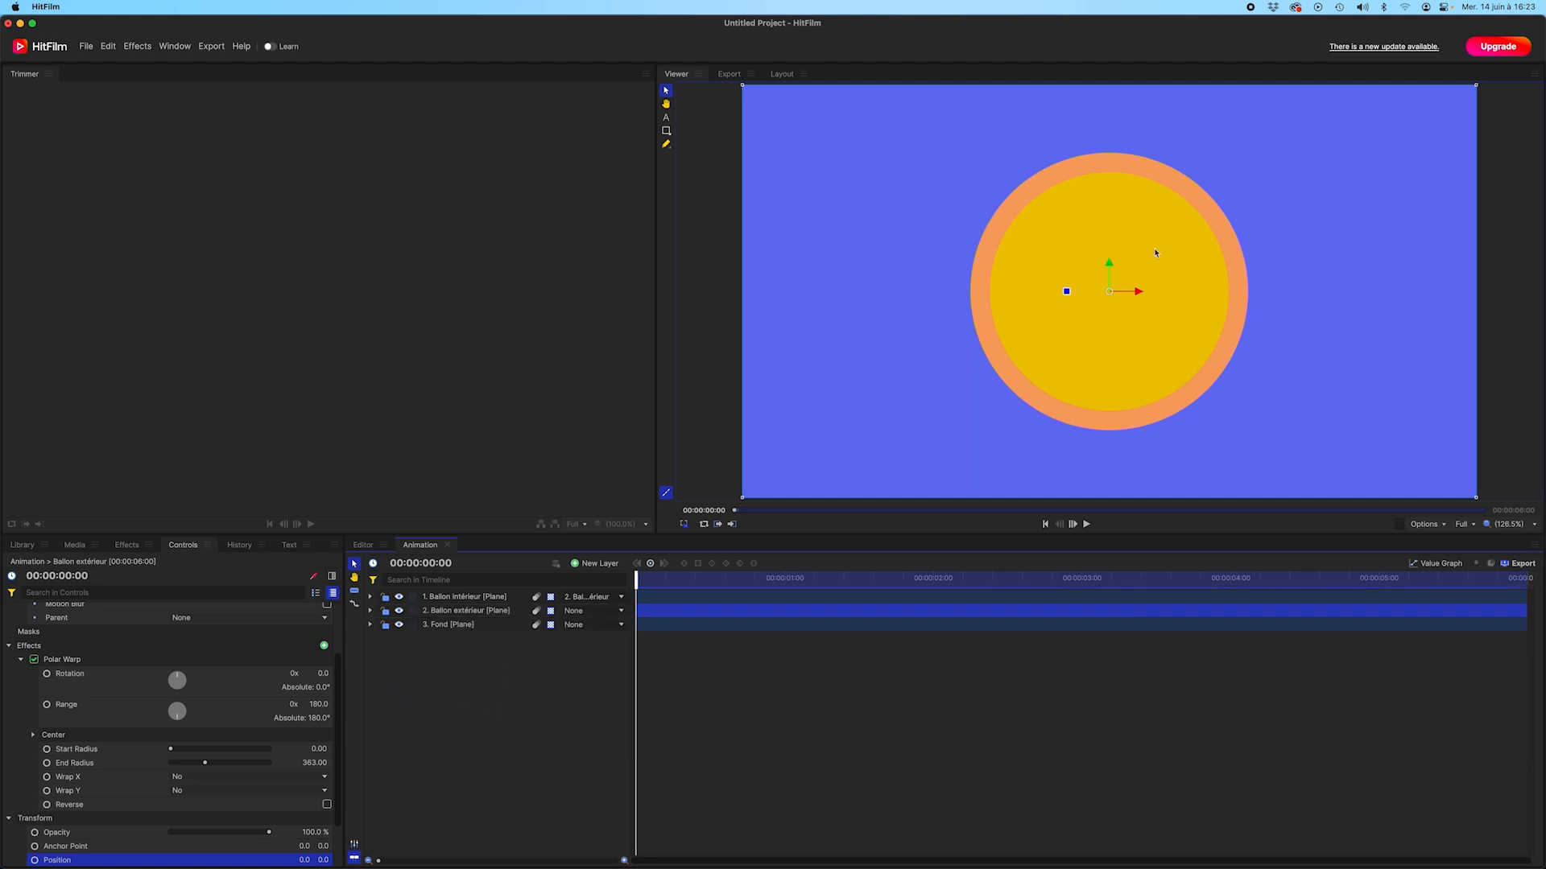
# Show the Transform properties of Ballon extérieur and examine the ball in Animations balle.mp4 in QuickTime Player.
pyautogui.click(472, 613)
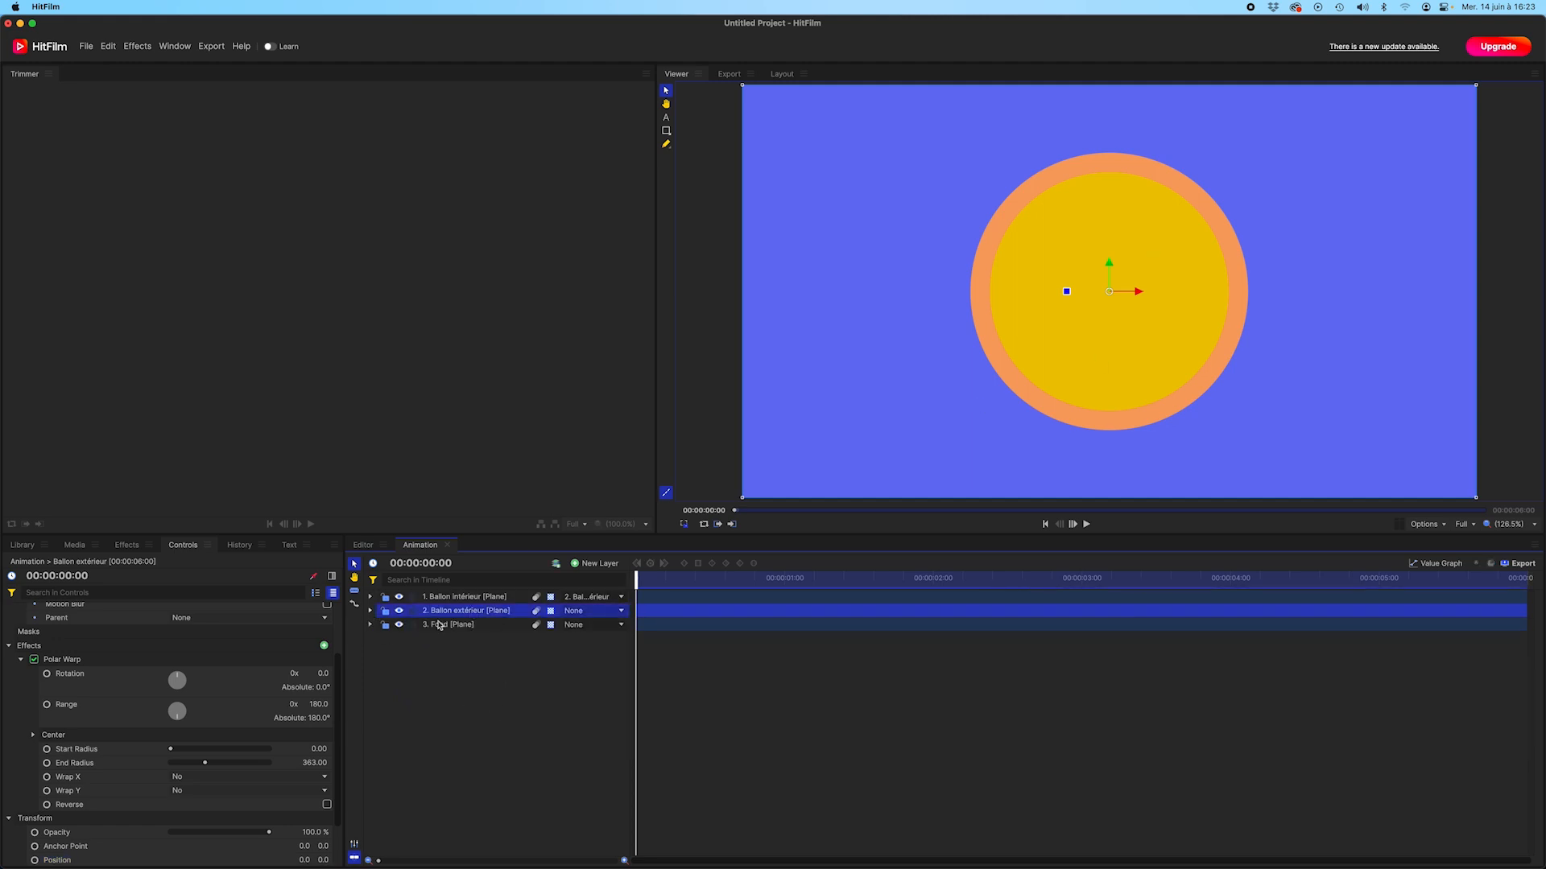
pyautogui.click(369, 610)
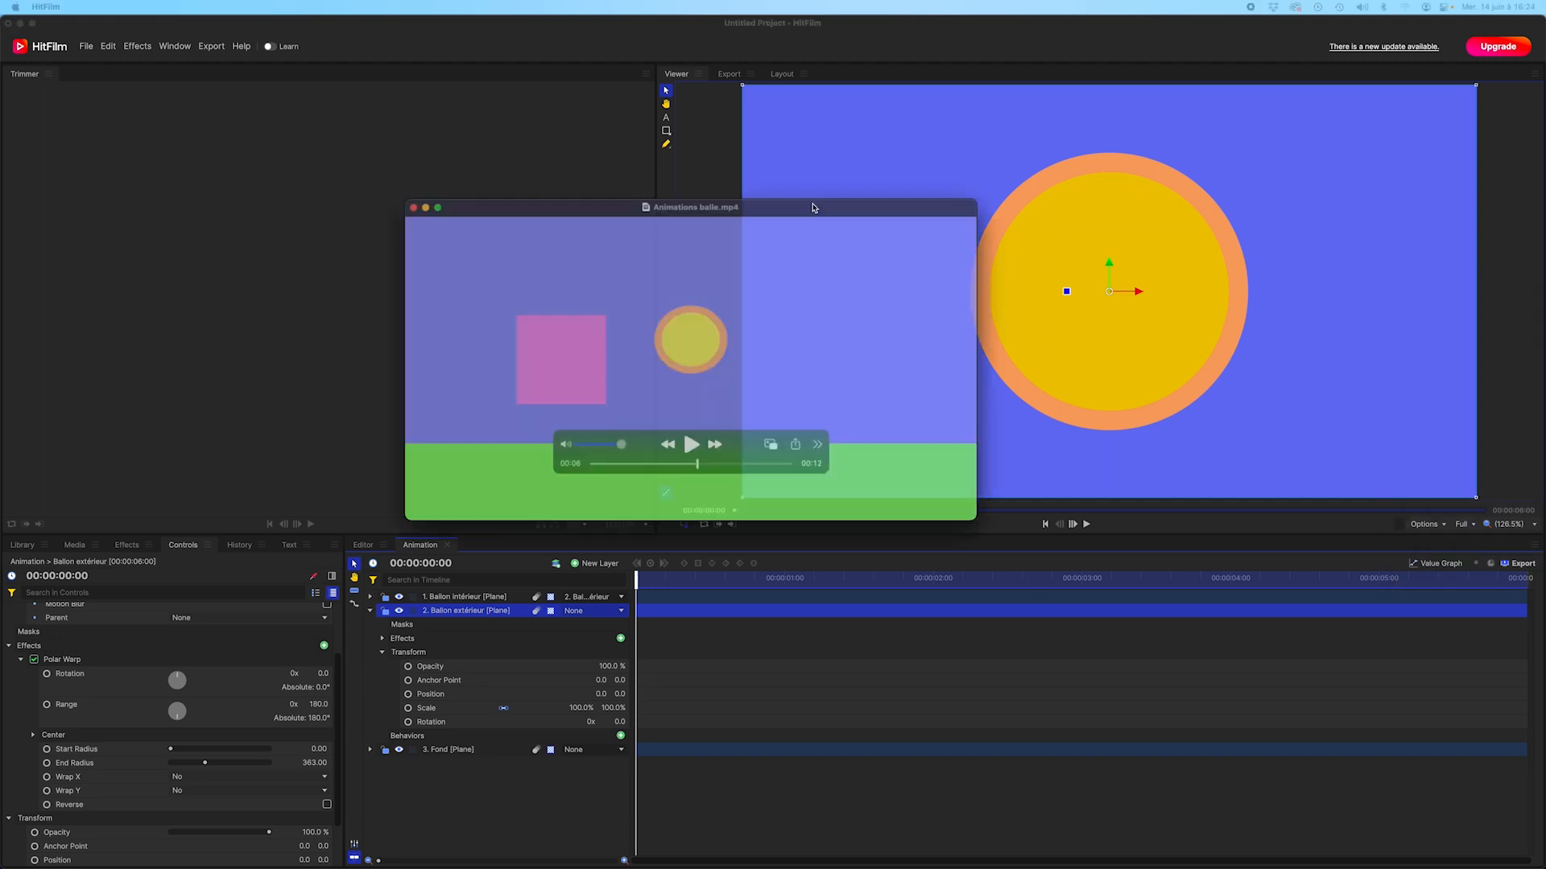
pyautogui.moveTo(814, 207); pyautogui.dragTo(671, 171)
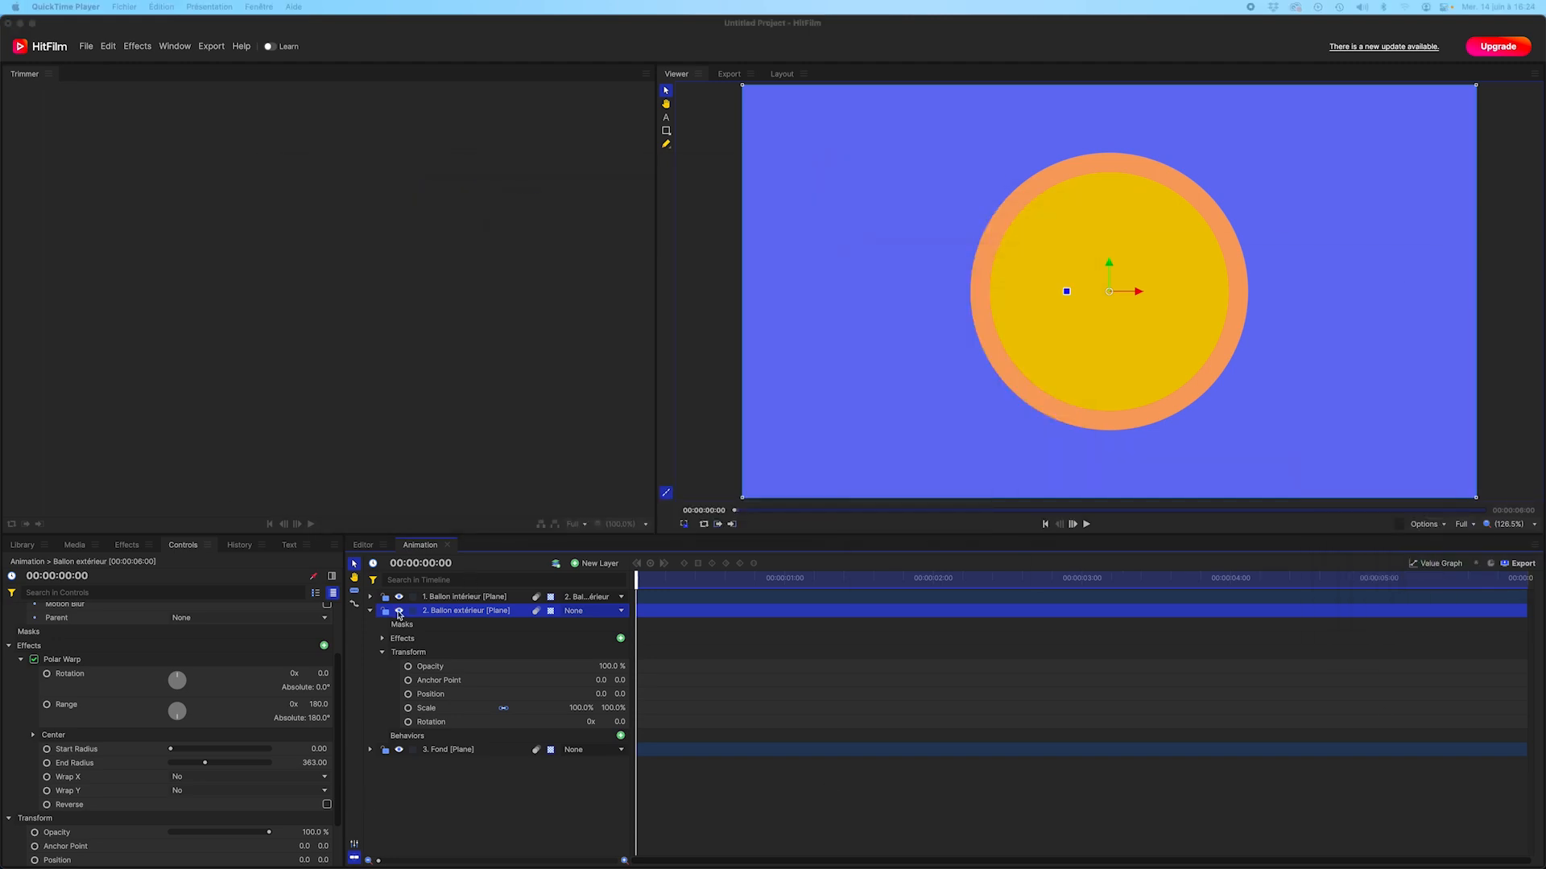
# Scale Ballon extérieur down to 37% with its width and height kept linked.
pyautogui.click(425, 710)
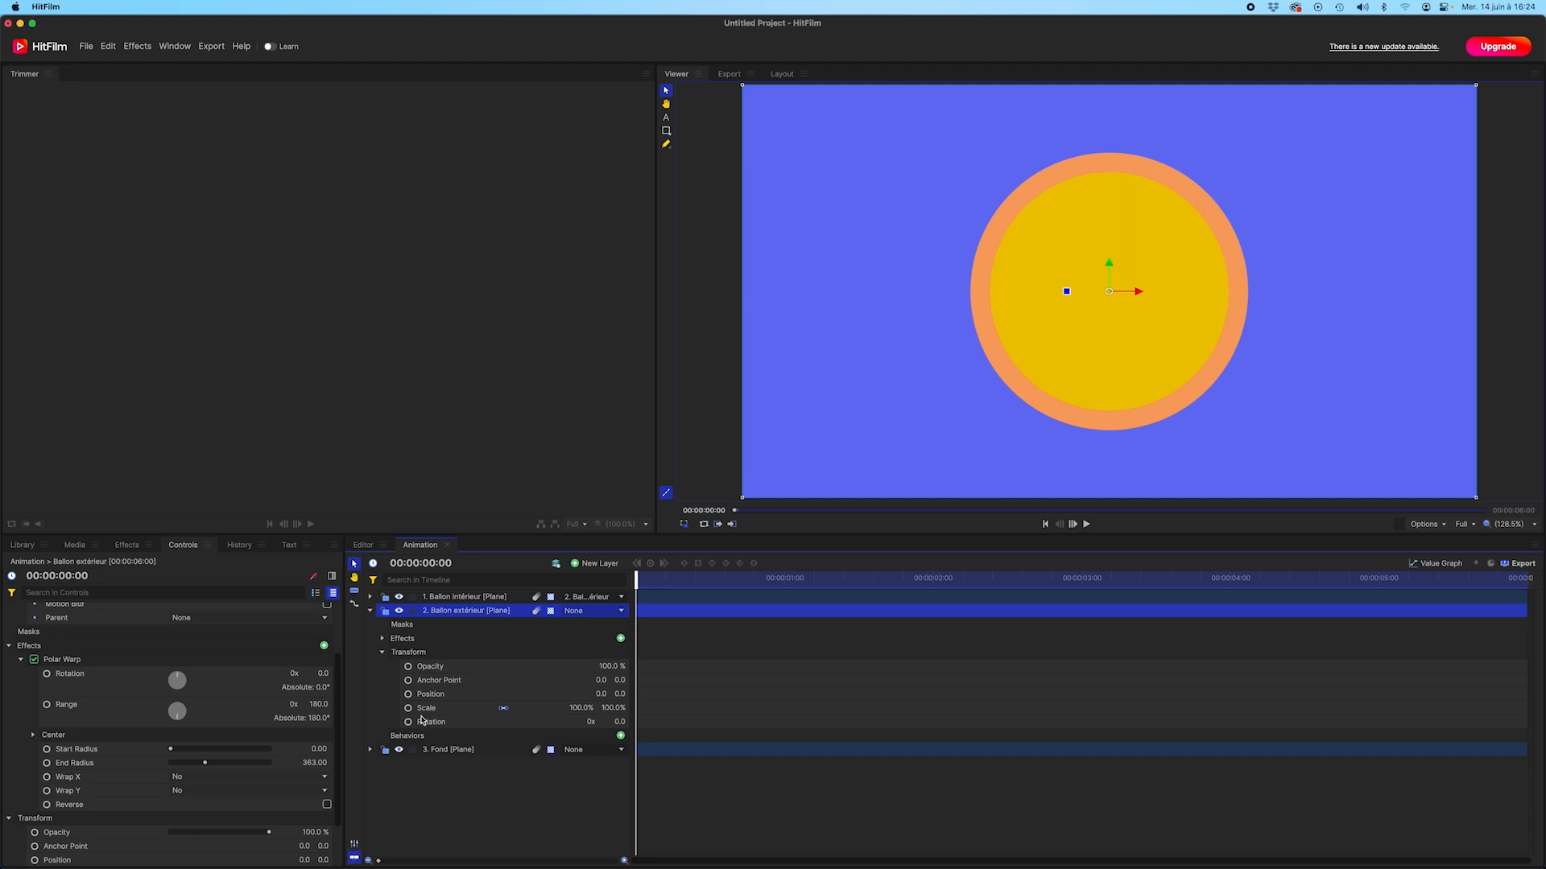
pyautogui.moveTo(577, 708); pyautogui.dragTo(501, 702)
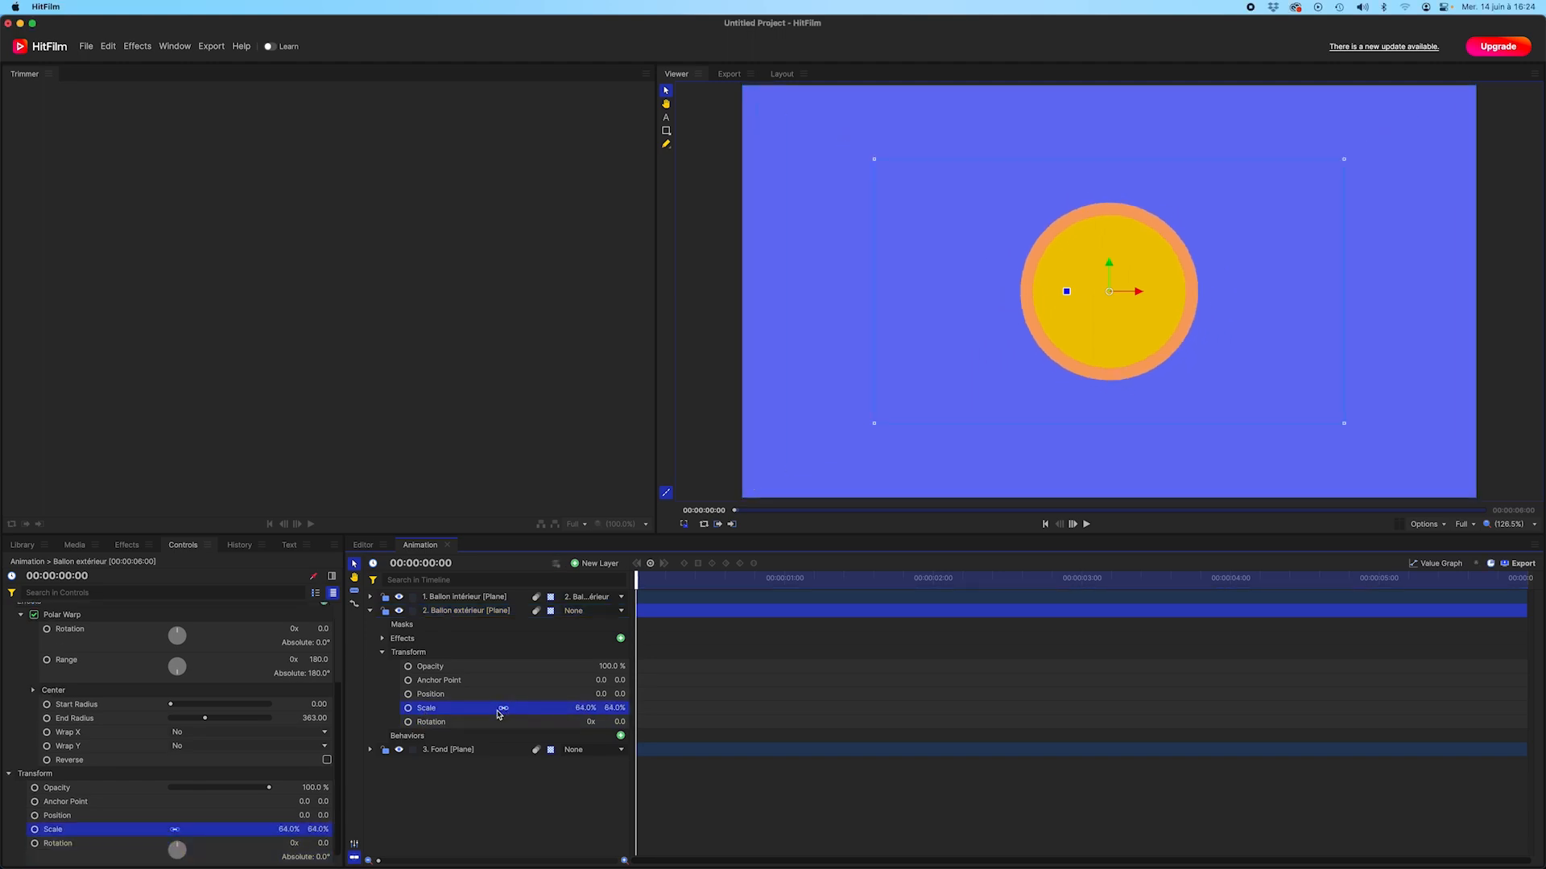
pyautogui.moveTo(577, 709); pyautogui.dragTo(515, 715)
pyautogui.press('super+z')
pyautogui.click(504, 710)
pyautogui.moveTo(609, 709); pyautogui.dragTo(588, 709)
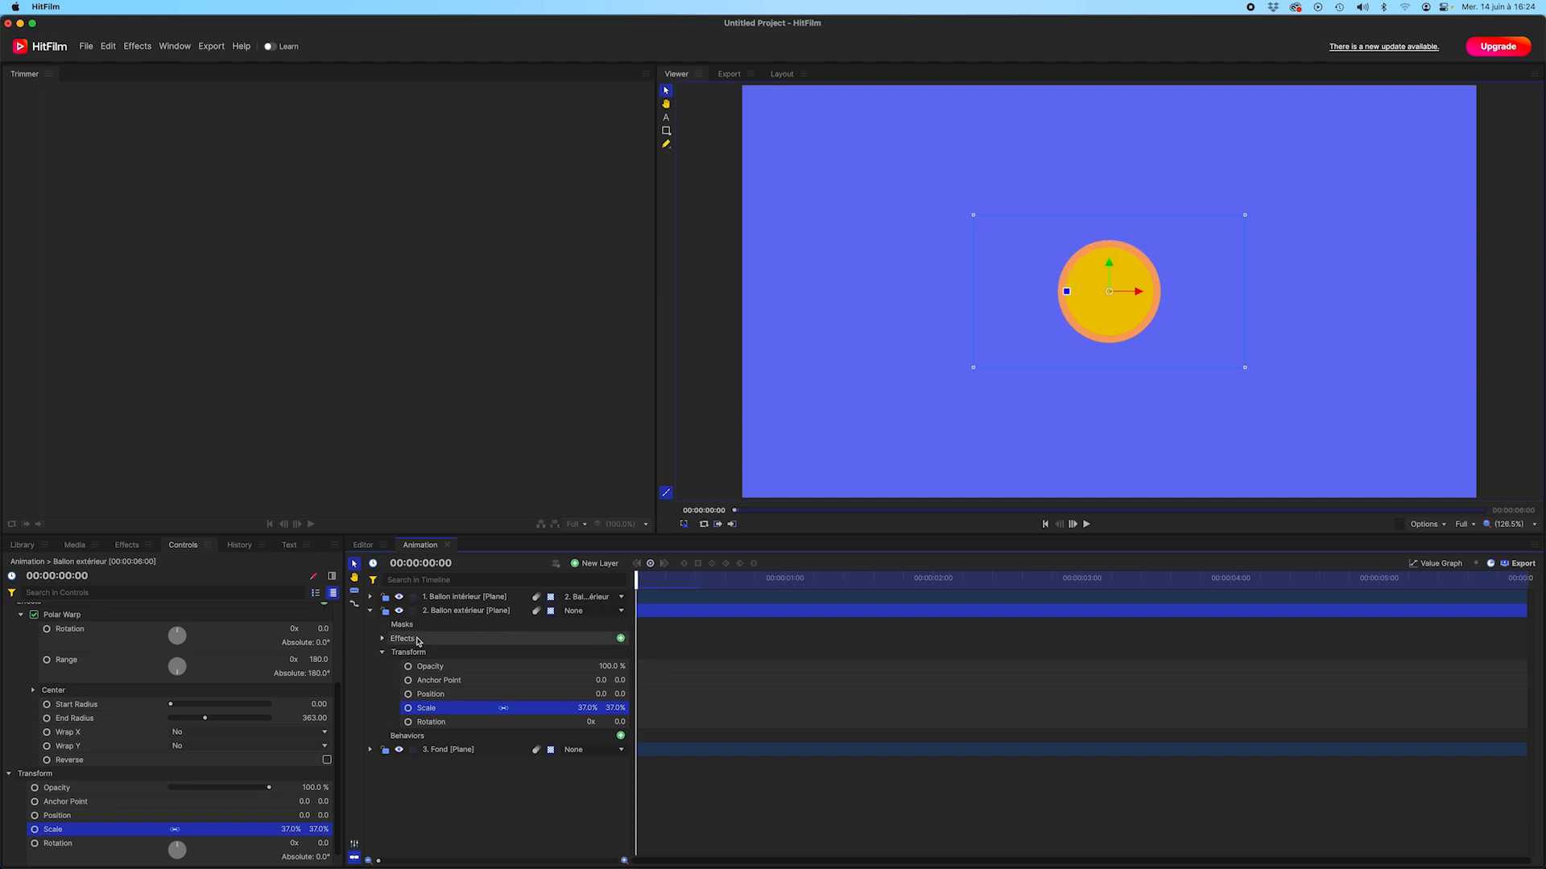
# Set the Polar Warp End Radius of Ballon intérieur to 282 and collapse both ball layers.
pyautogui.click(451, 600)
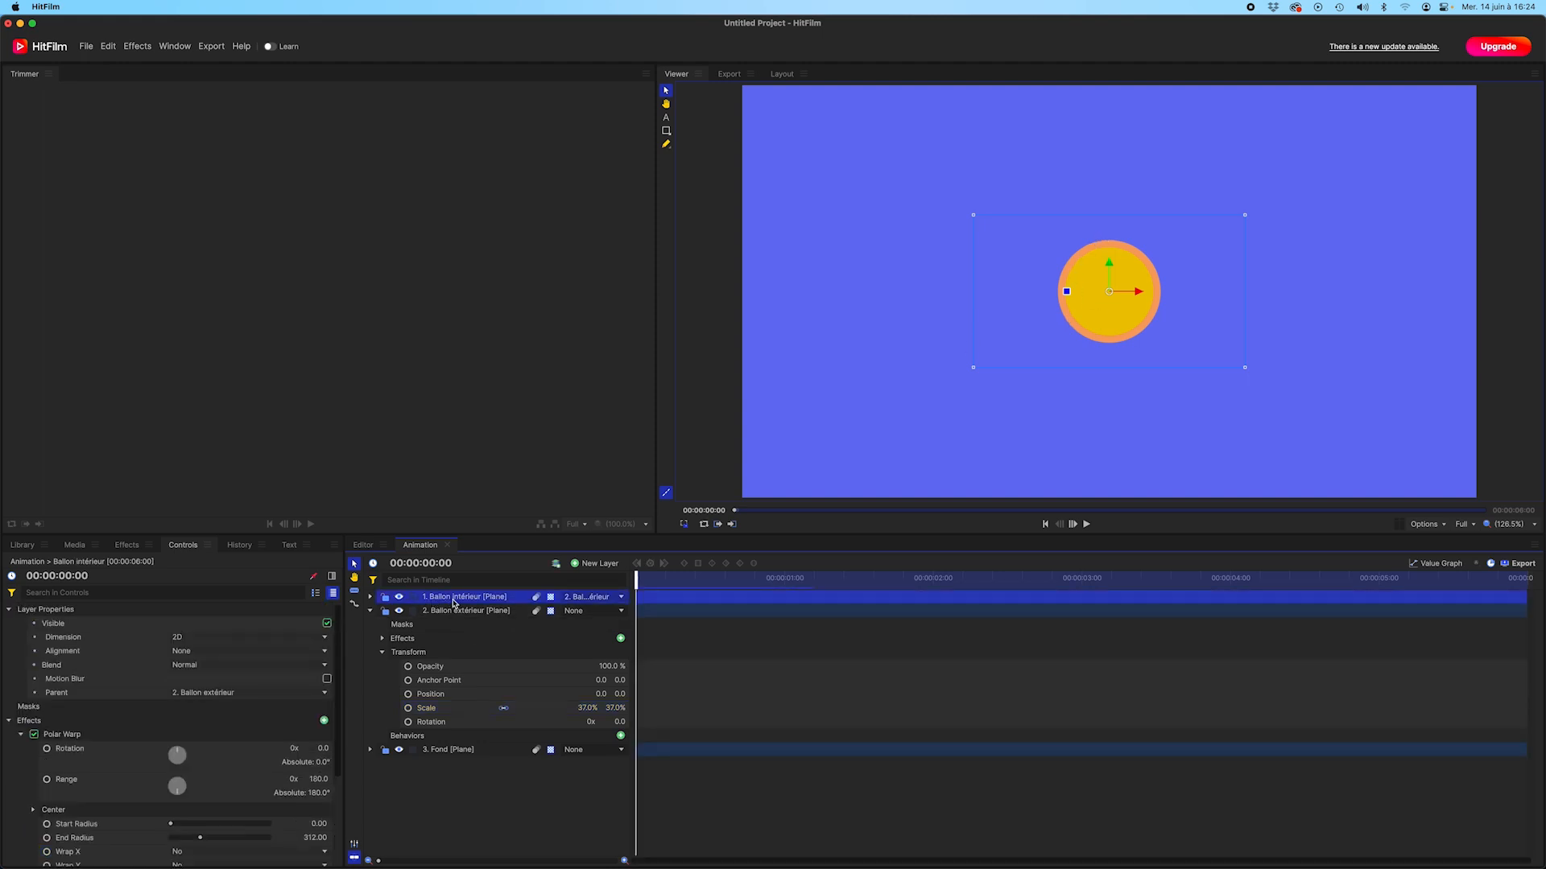
pyautogui.click(370, 597)
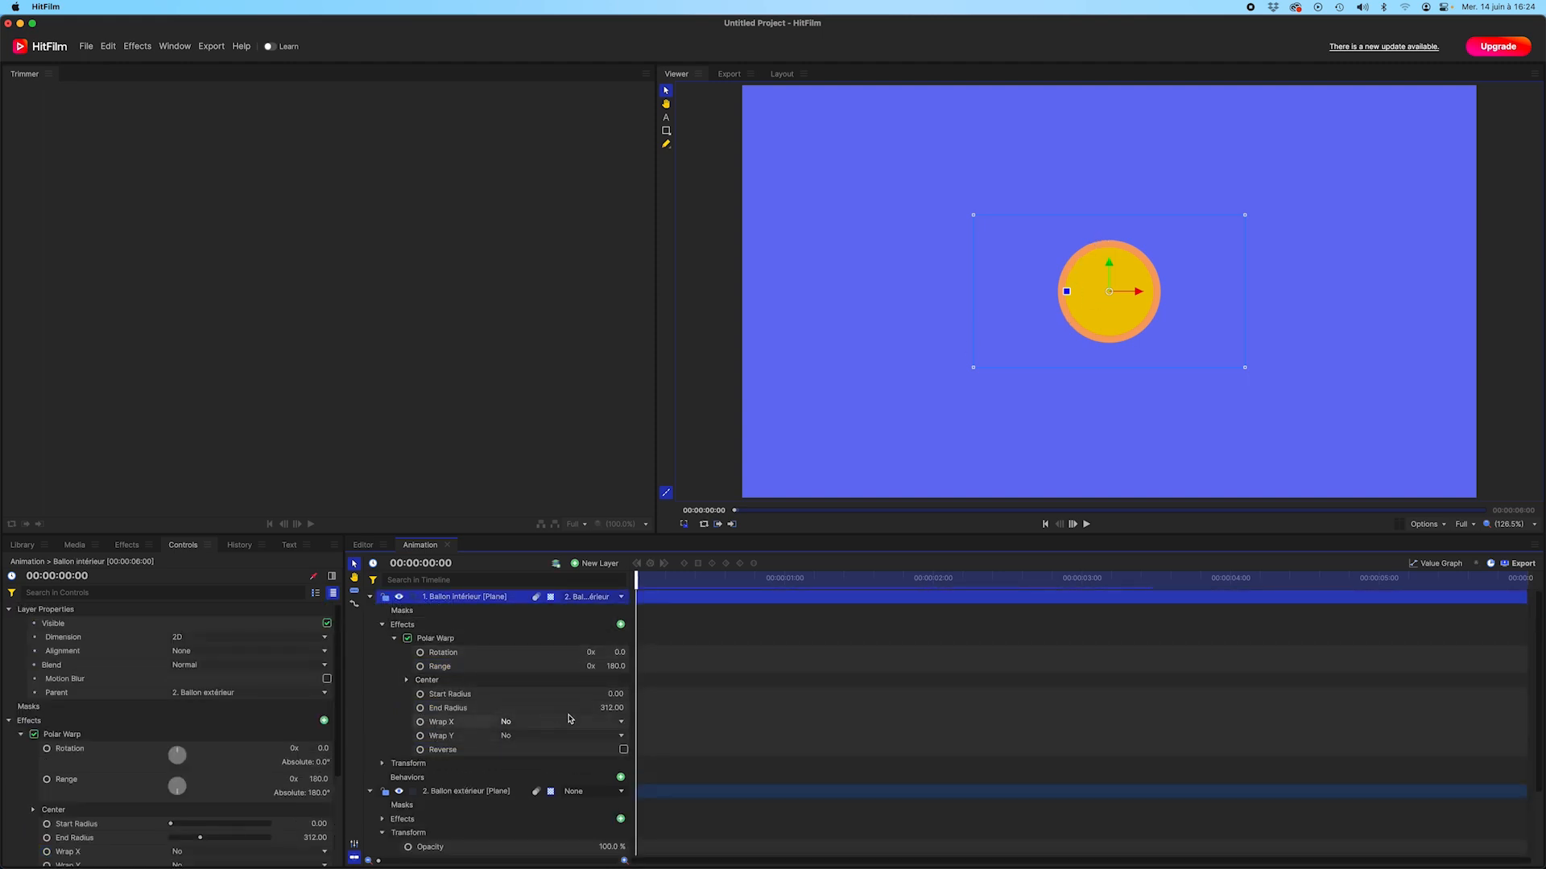
pyautogui.moveTo(612, 707); pyautogui.dragTo(603, 708)
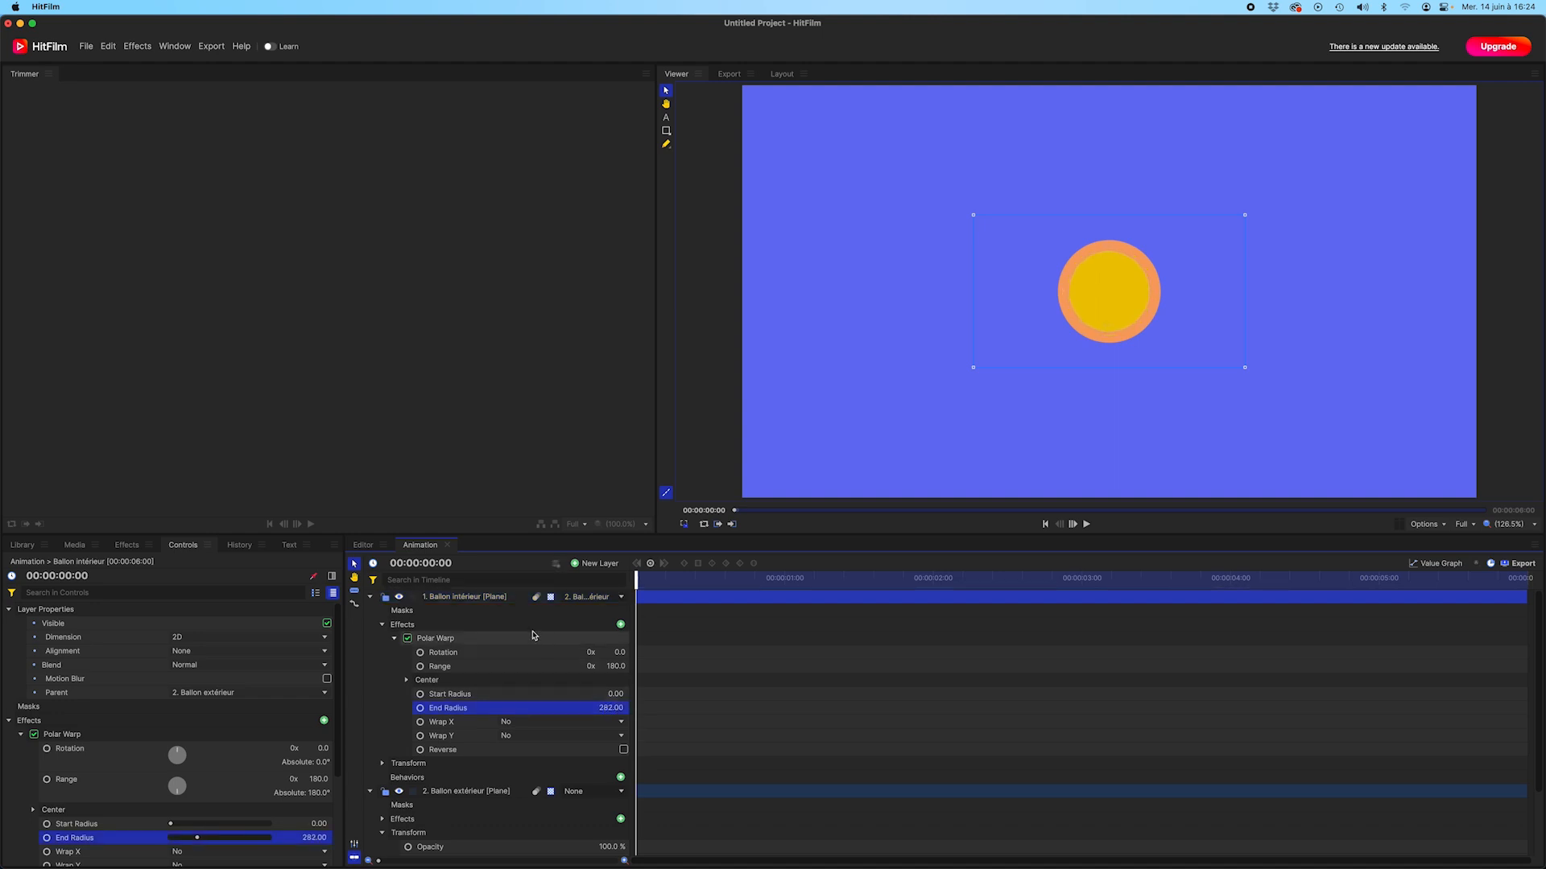
pyautogui.click(370, 597)
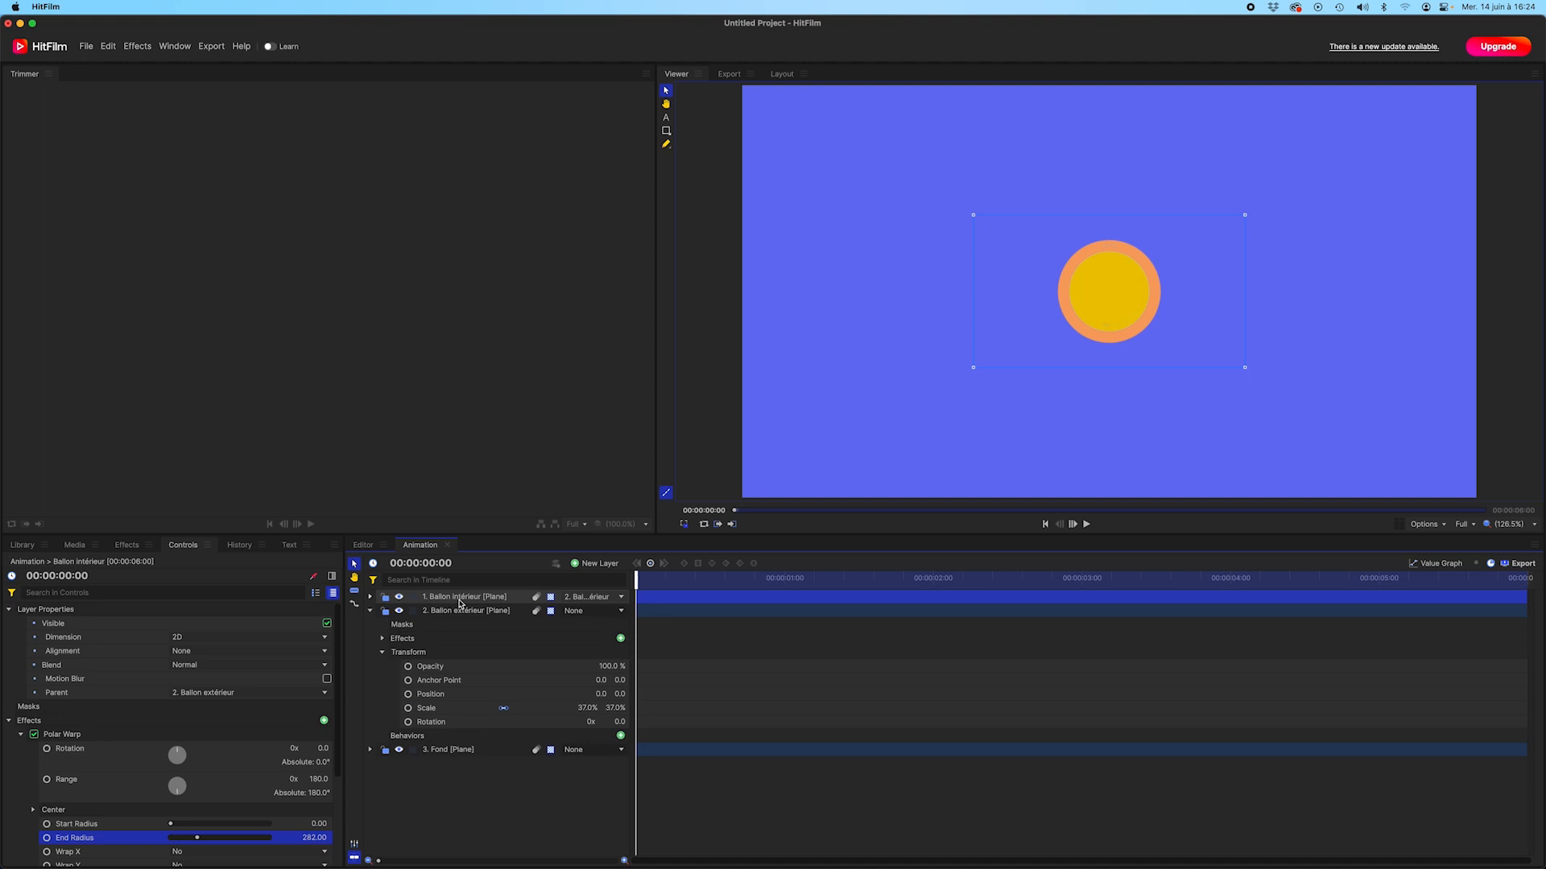
pyautogui.click(370, 610)
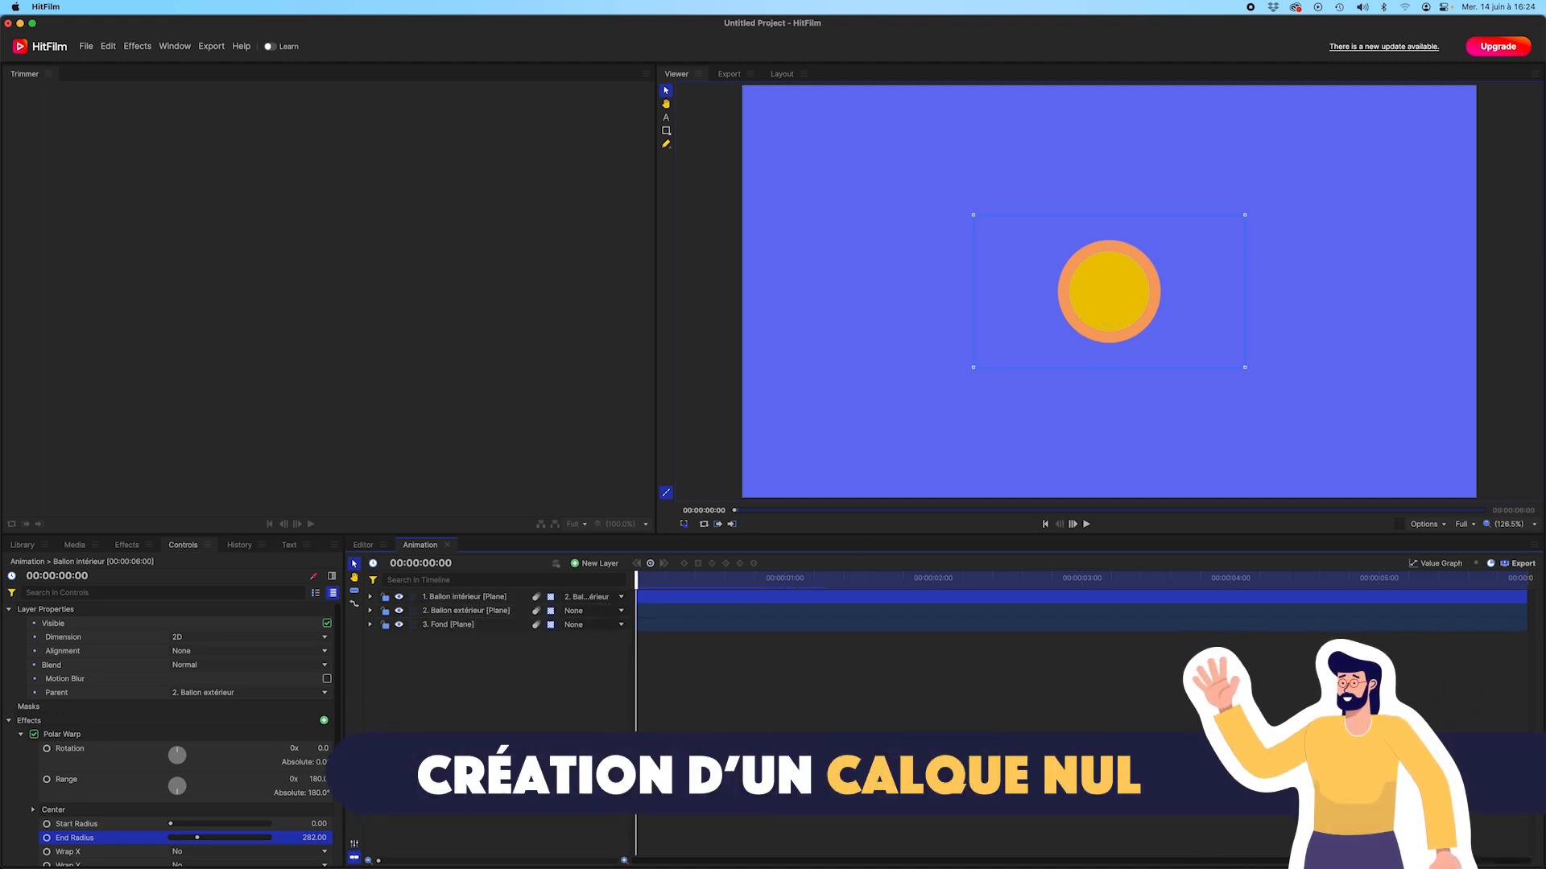
# Switch to QuickTime Player and examine how the ball bounces and deforms at ground contact in Animations balle.mp4.
pyautogui.press('super+Tab')
pyautogui.moveTo(707, 194); pyautogui.dragTo(480, 217)
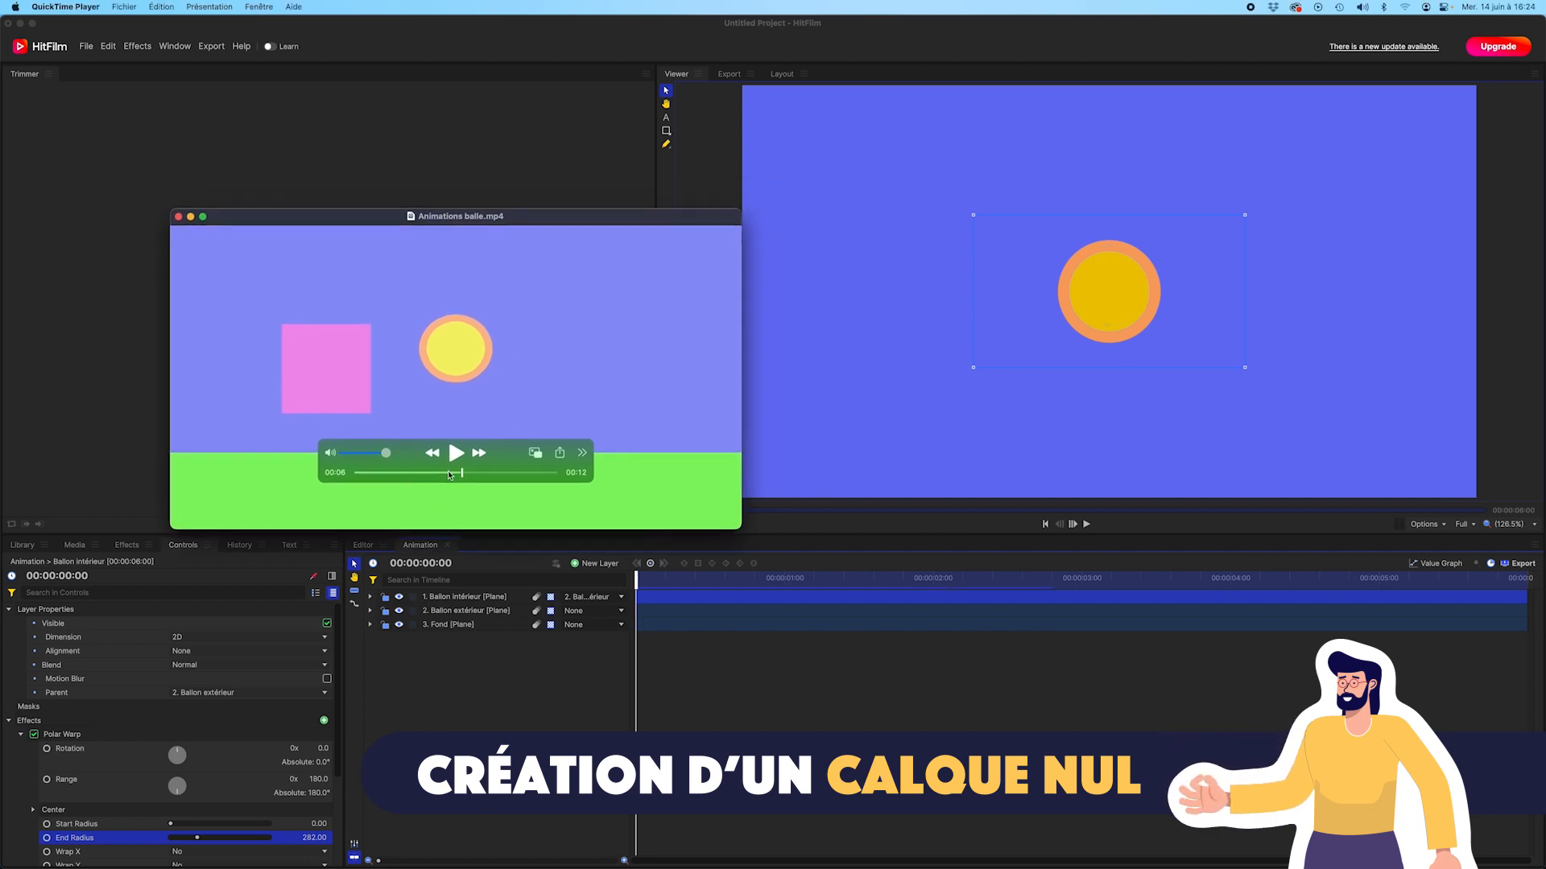
pyautogui.moveTo(463, 474); pyautogui.dragTo(534, 504)
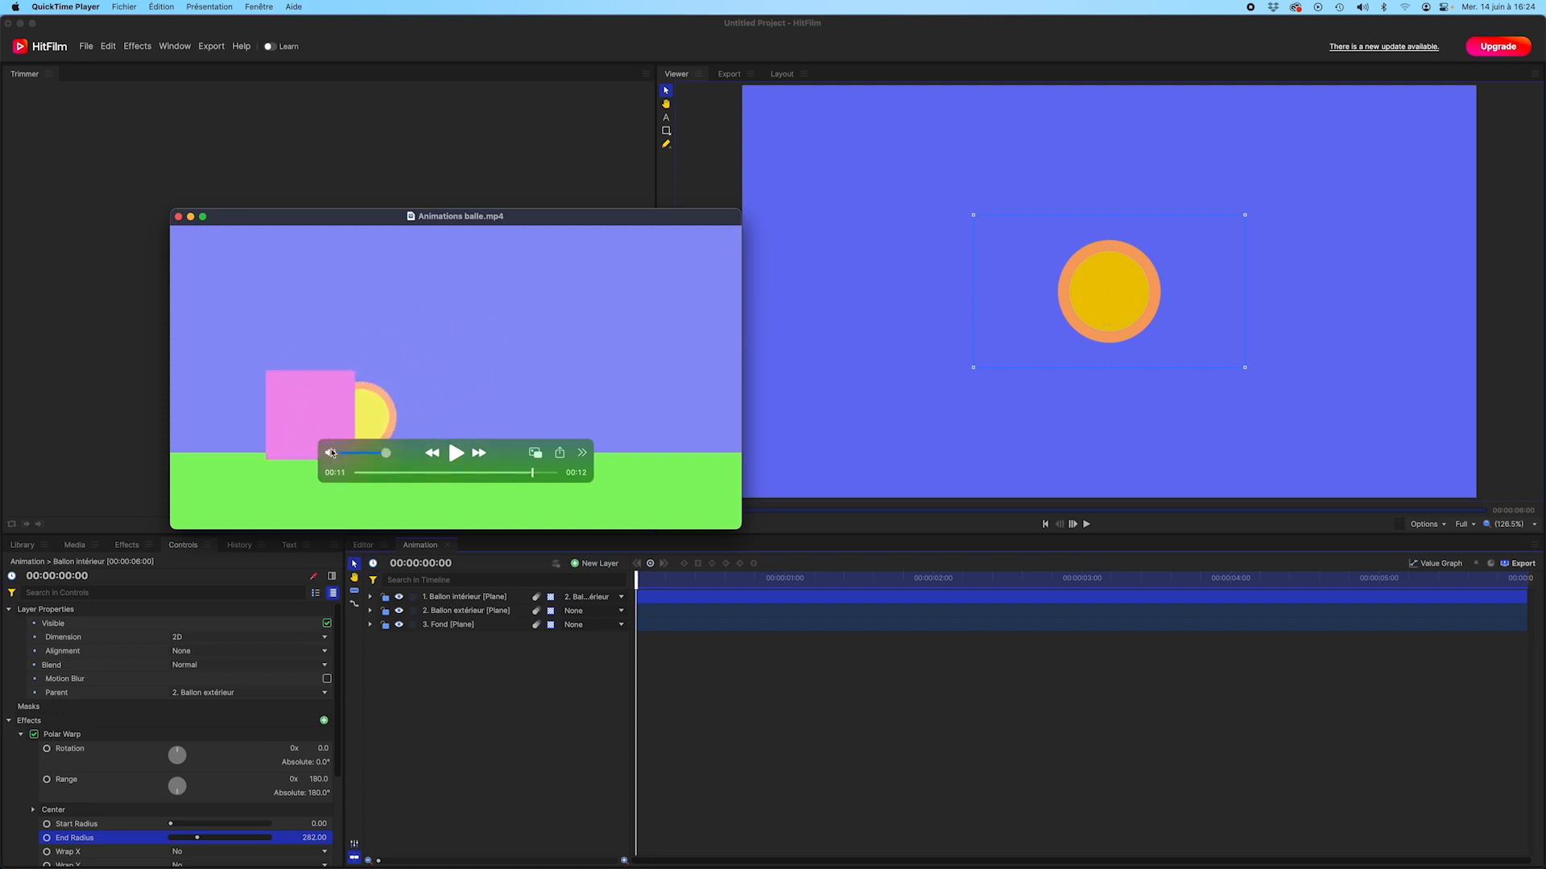
pyautogui.moveTo(355, 477); pyautogui.dragTo(453, 484)
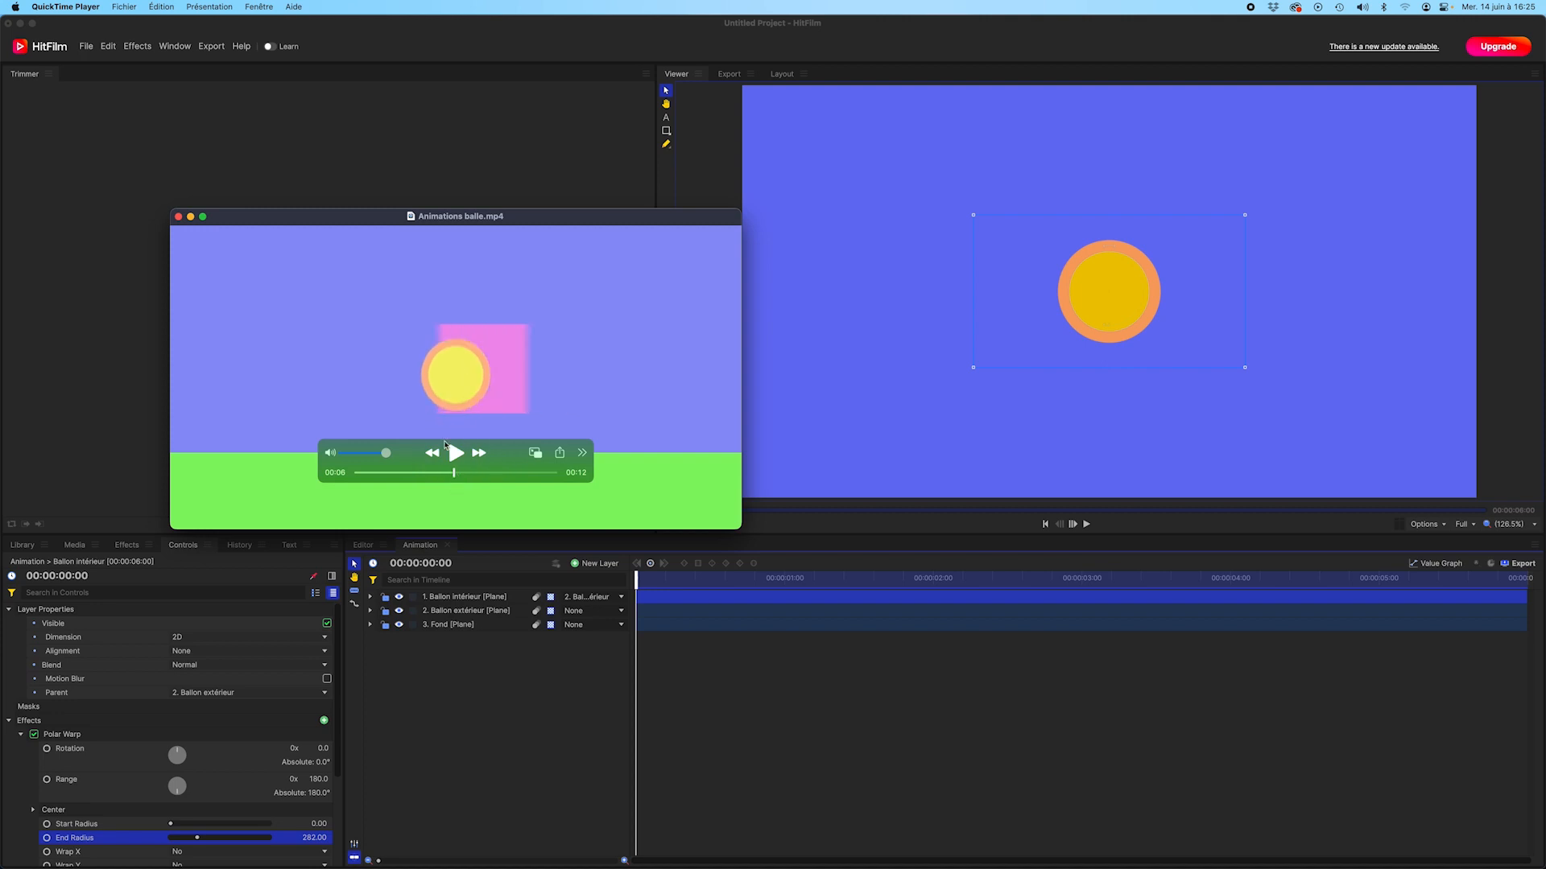
pyautogui.moveTo(243, 219); pyautogui.dragTo(1545, 407)
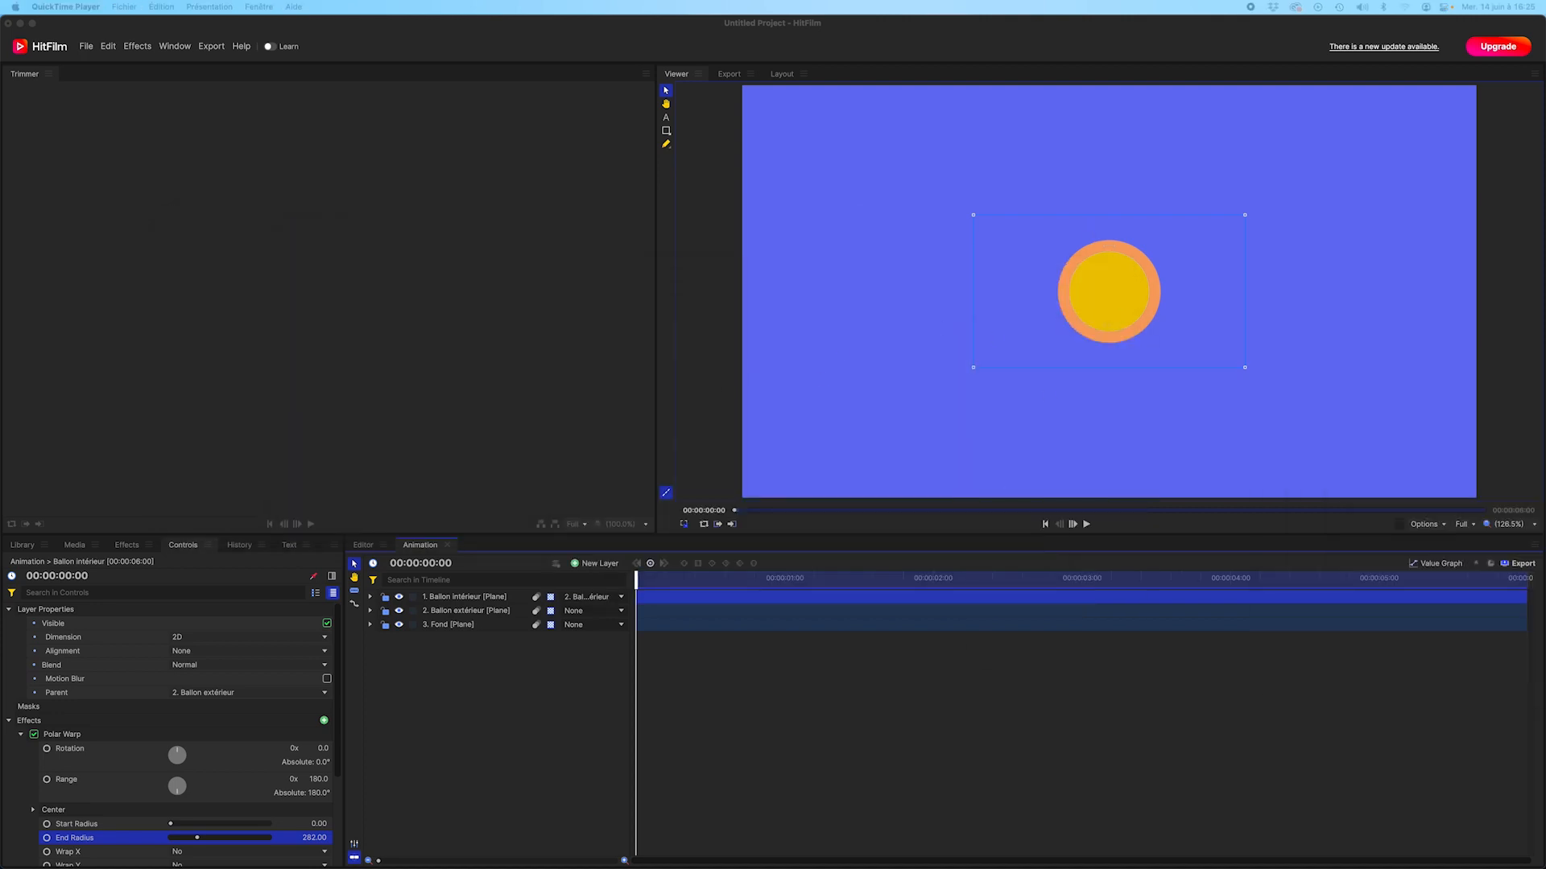
pyautogui.moveTo(1544, 256); pyautogui.dragTo(452, 251)
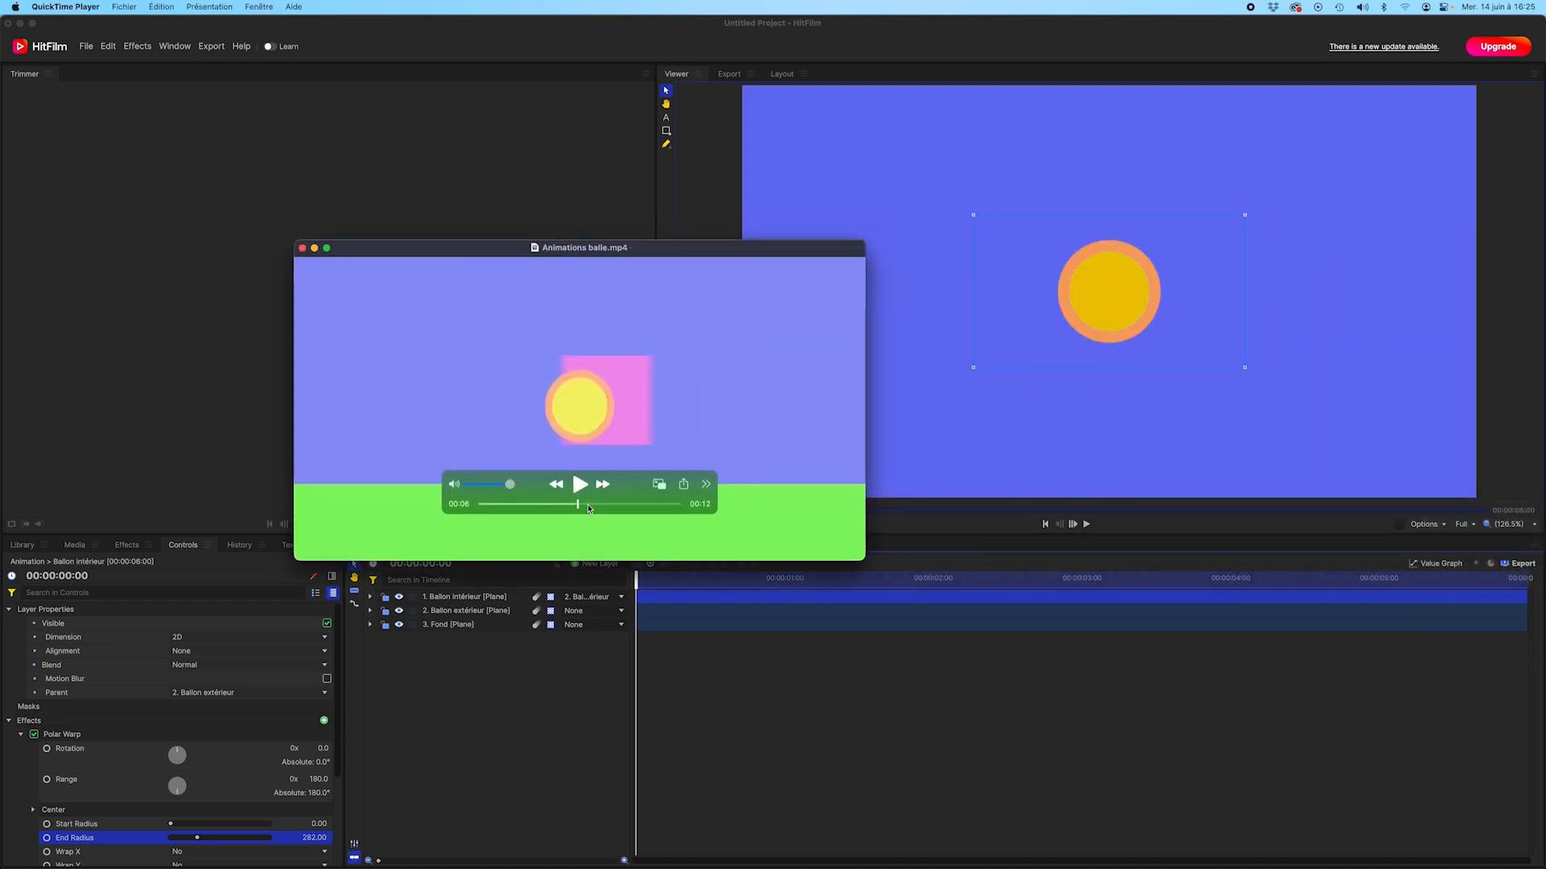
pyautogui.moveTo(620, 489); pyautogui.dragTo(626, 524)
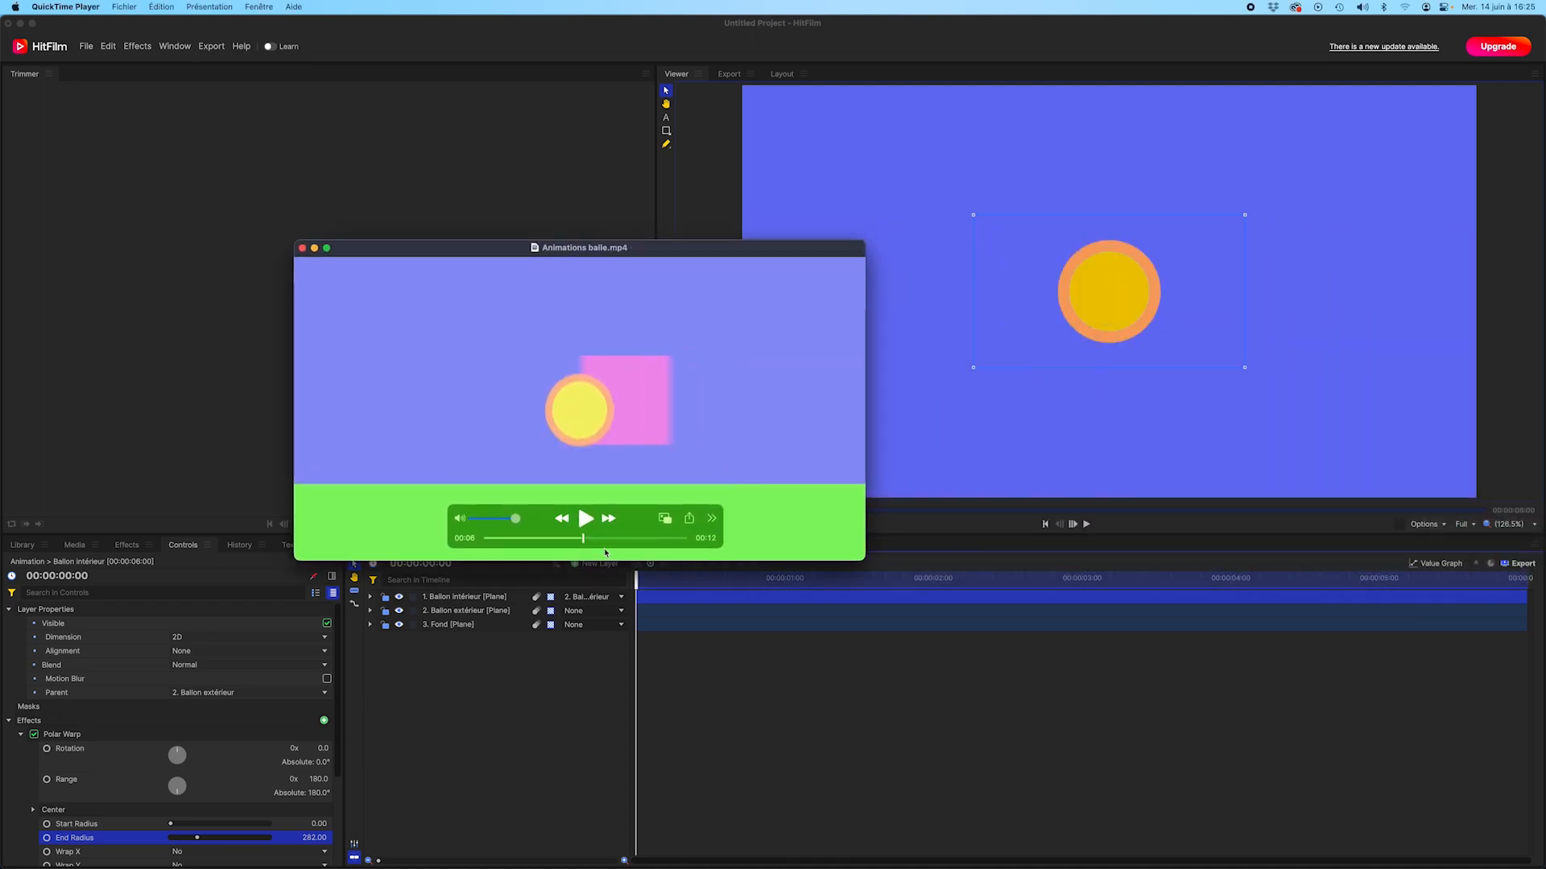
pyautogui.click(545, 538)
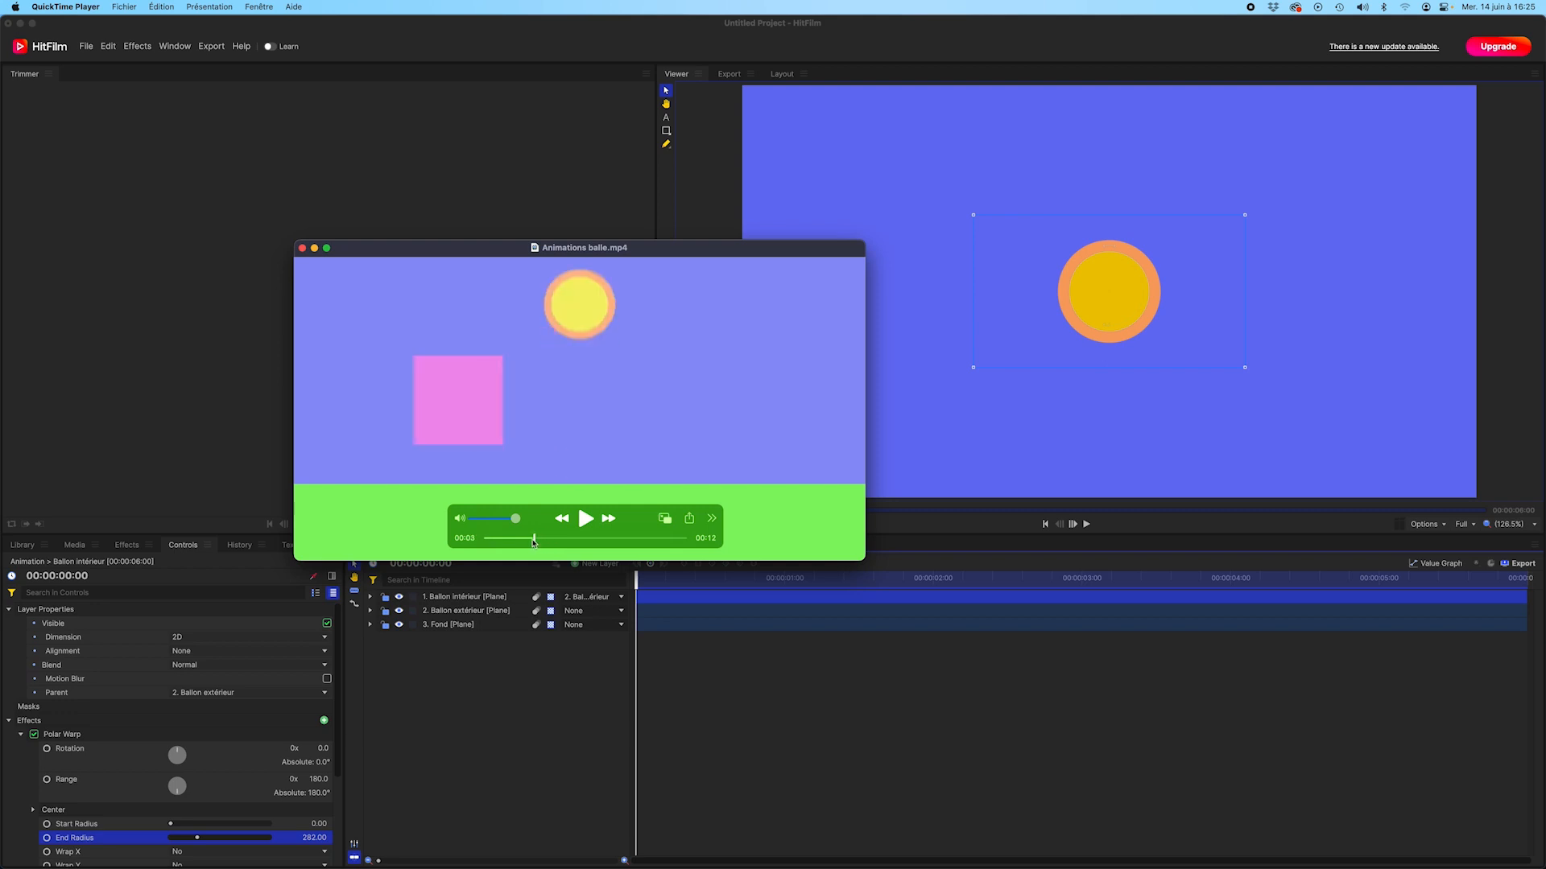
pyautogui.moveTo(545, 541); pyautogui.dragTo(551, 543)
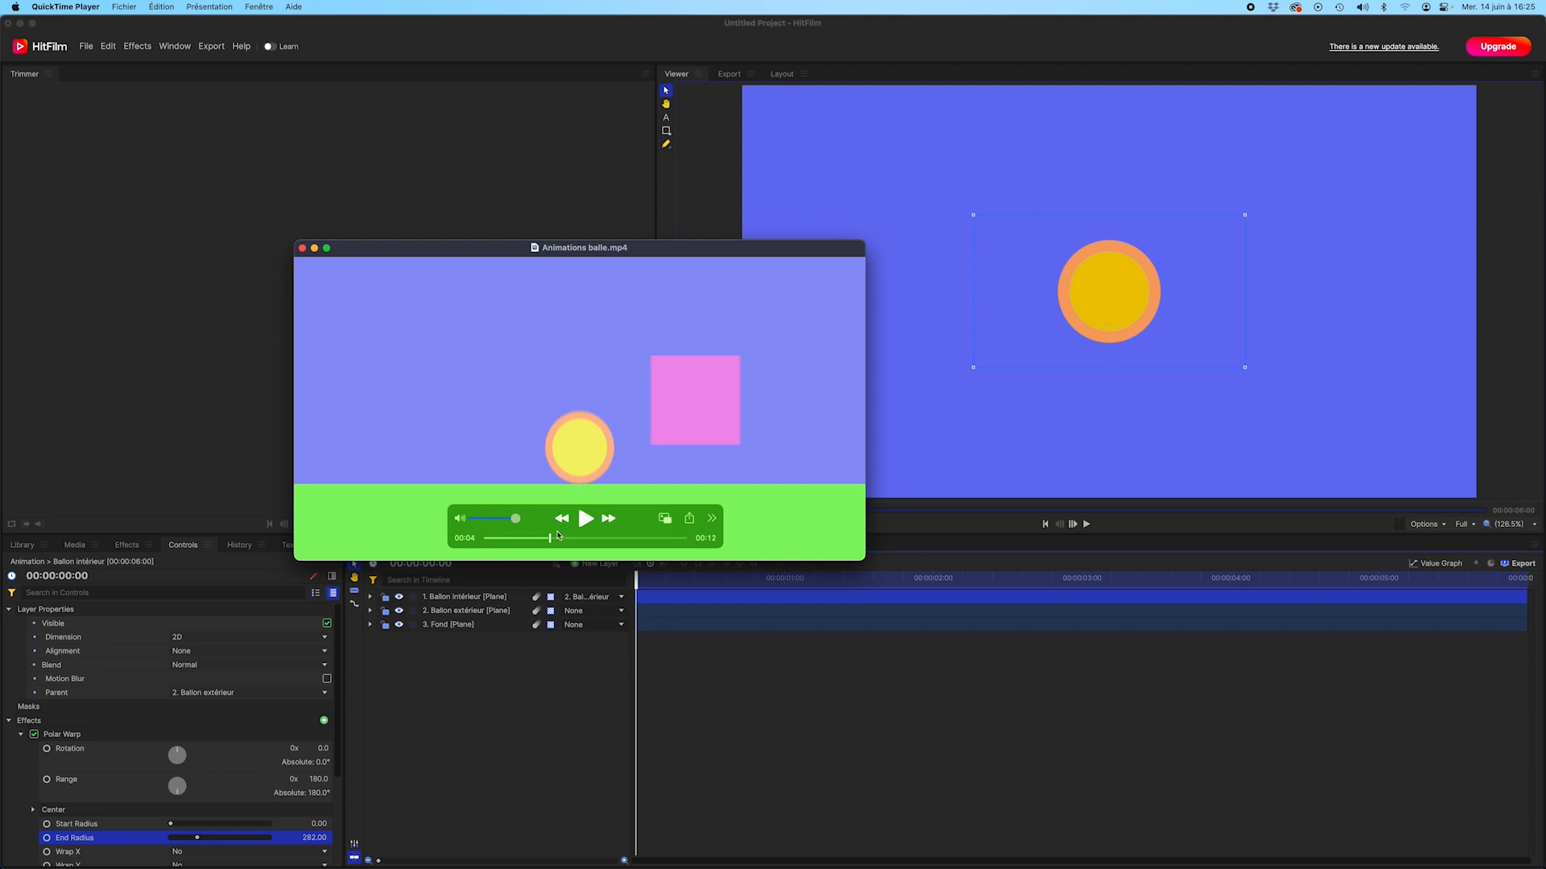
pyautogui.moveTo(548, 542); pyautogui.dragTo(552, 544)
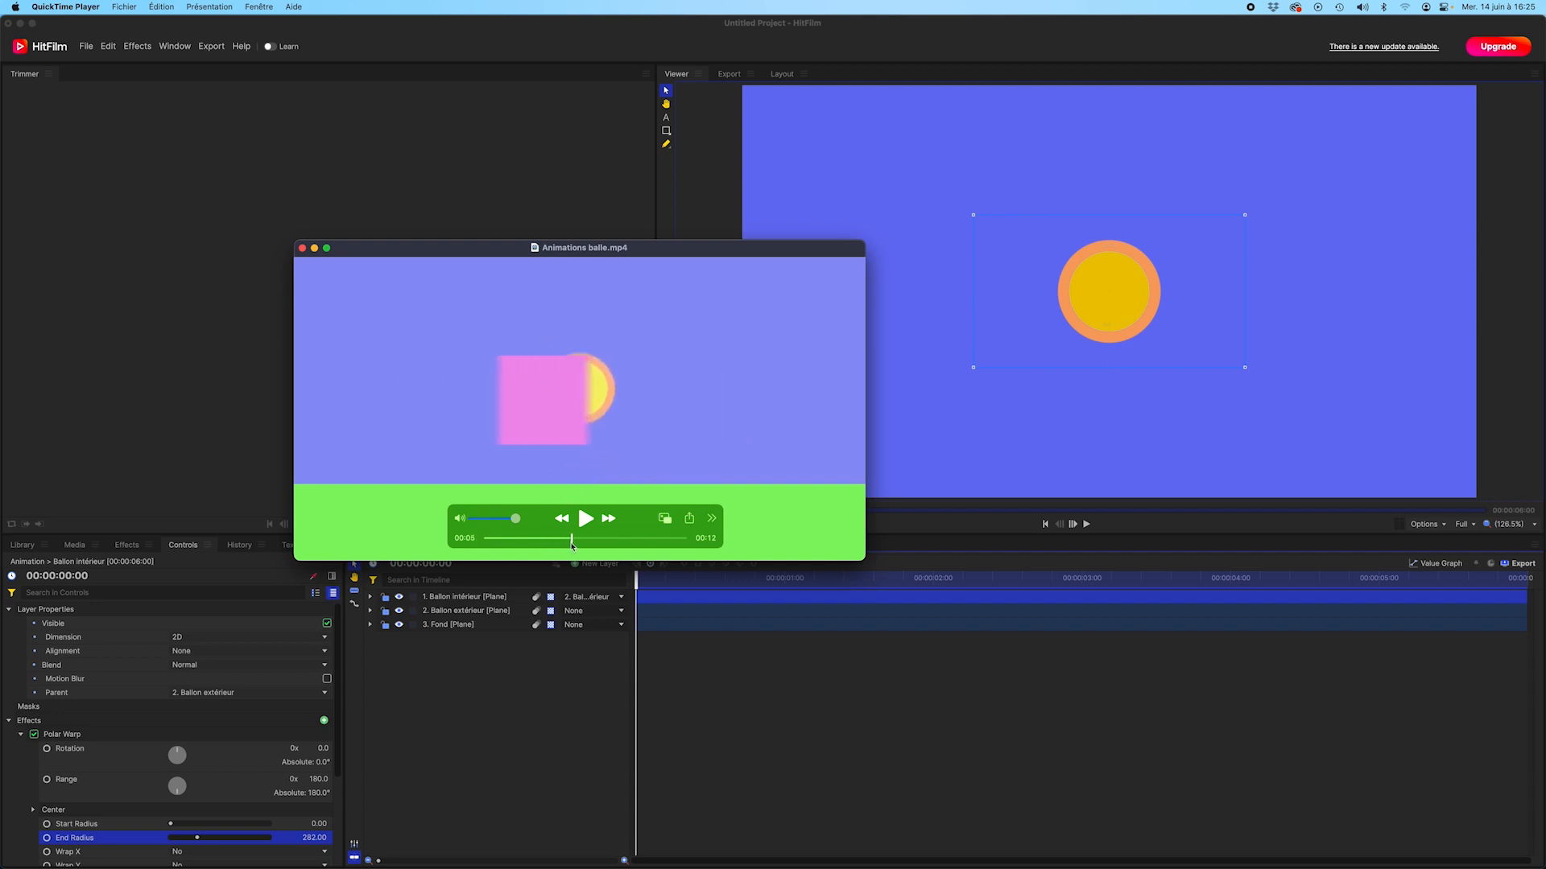
pyautogui.moveTo(374, 252); pyautogui.dragTo(1544, 402)
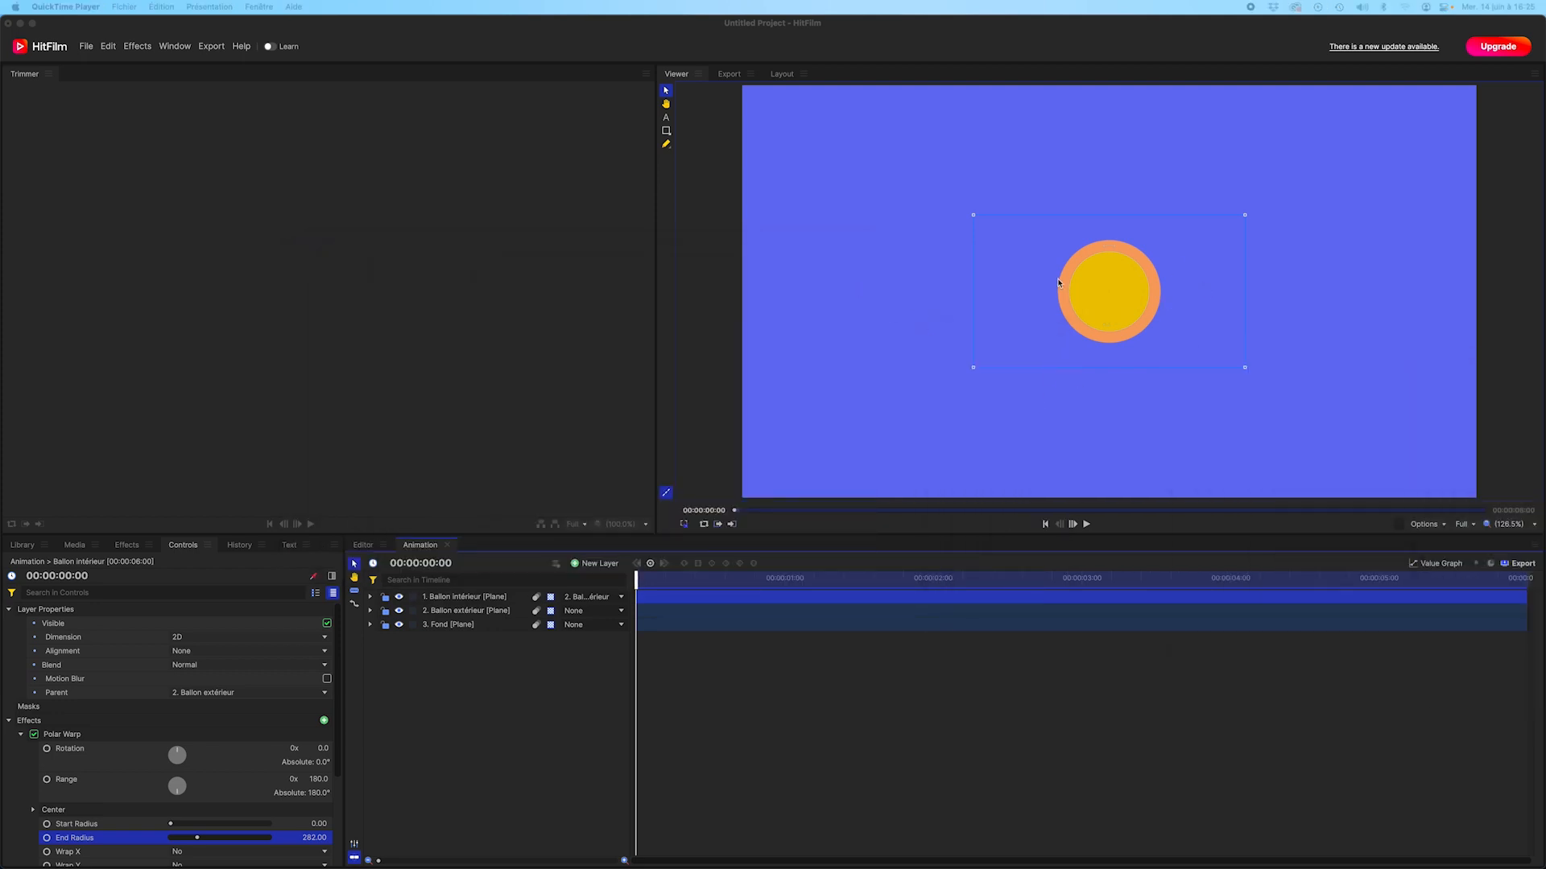
# Add a Grade layer to the Animation composite and rename it Objet Nul.
pyautogui.click(587, 566)
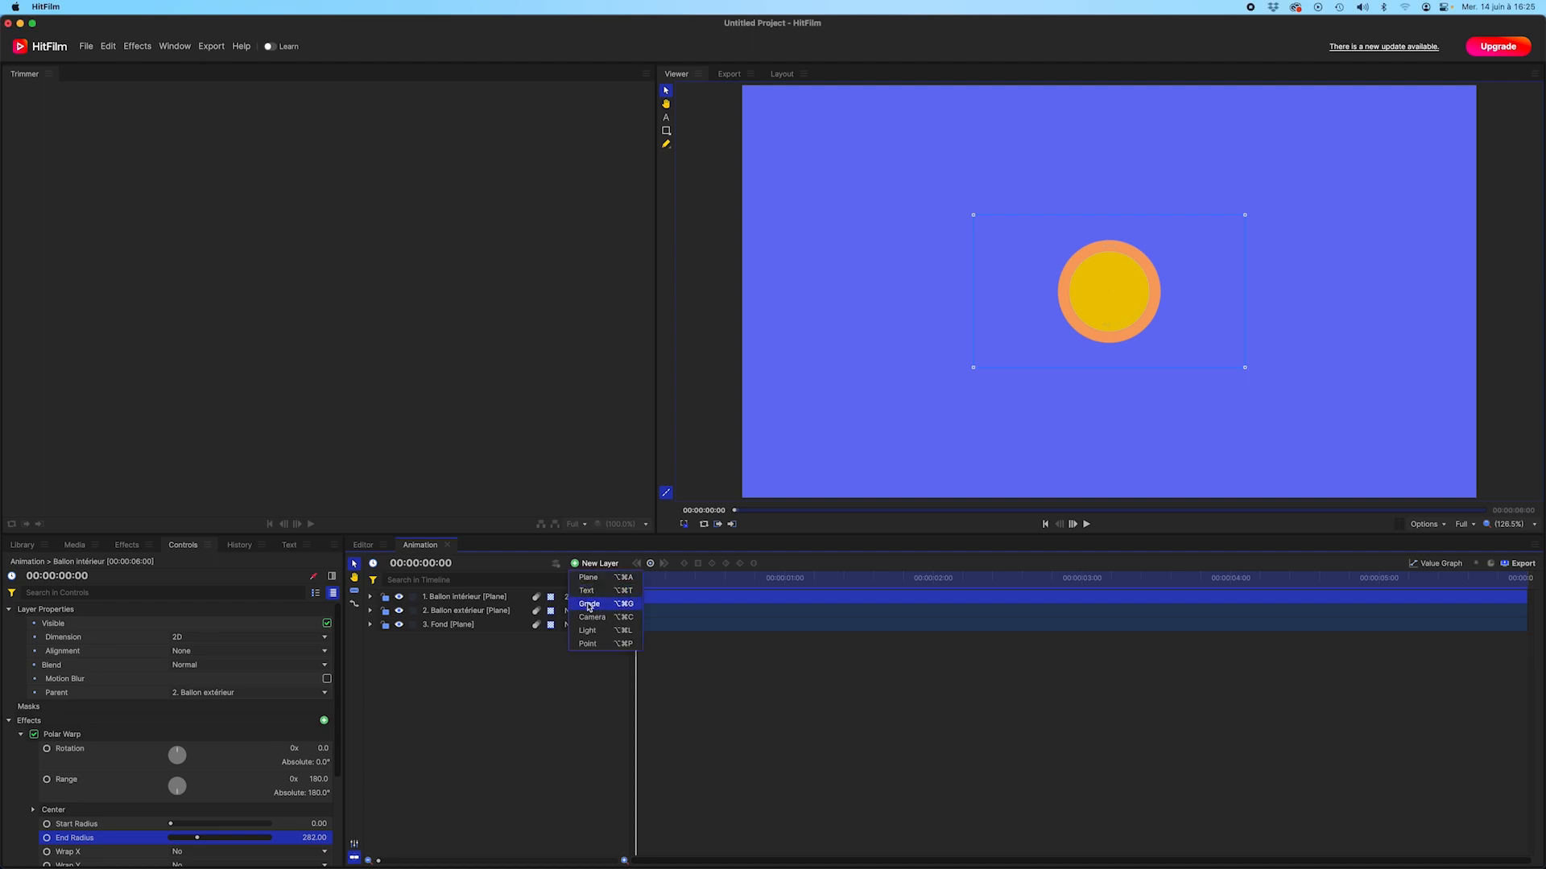
pyautogui.click(589, 604)
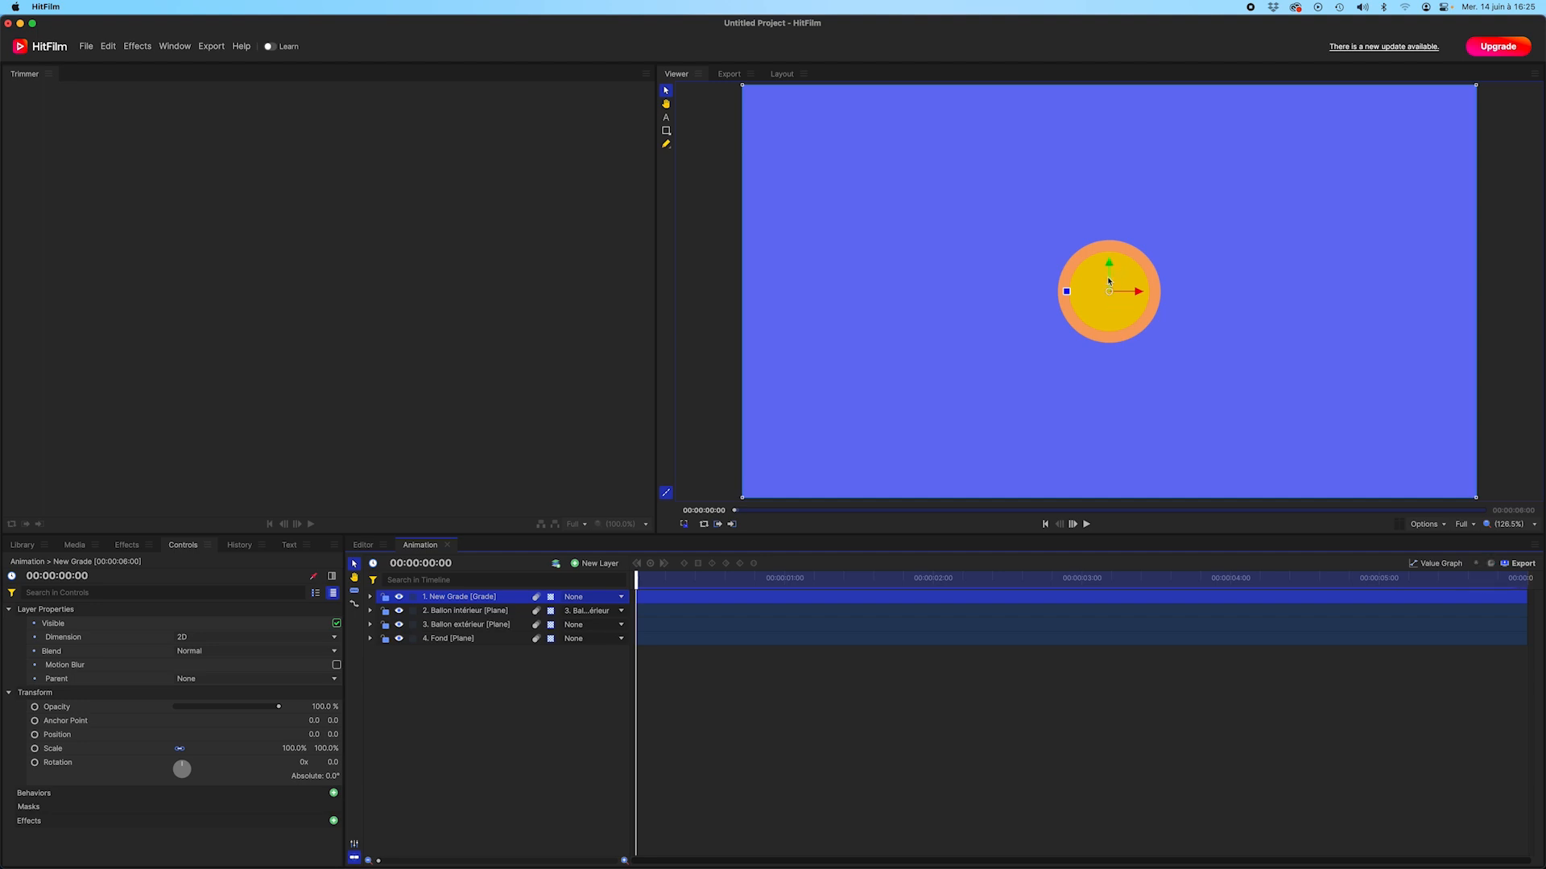
pyautogui.doubleClick(458, 602)
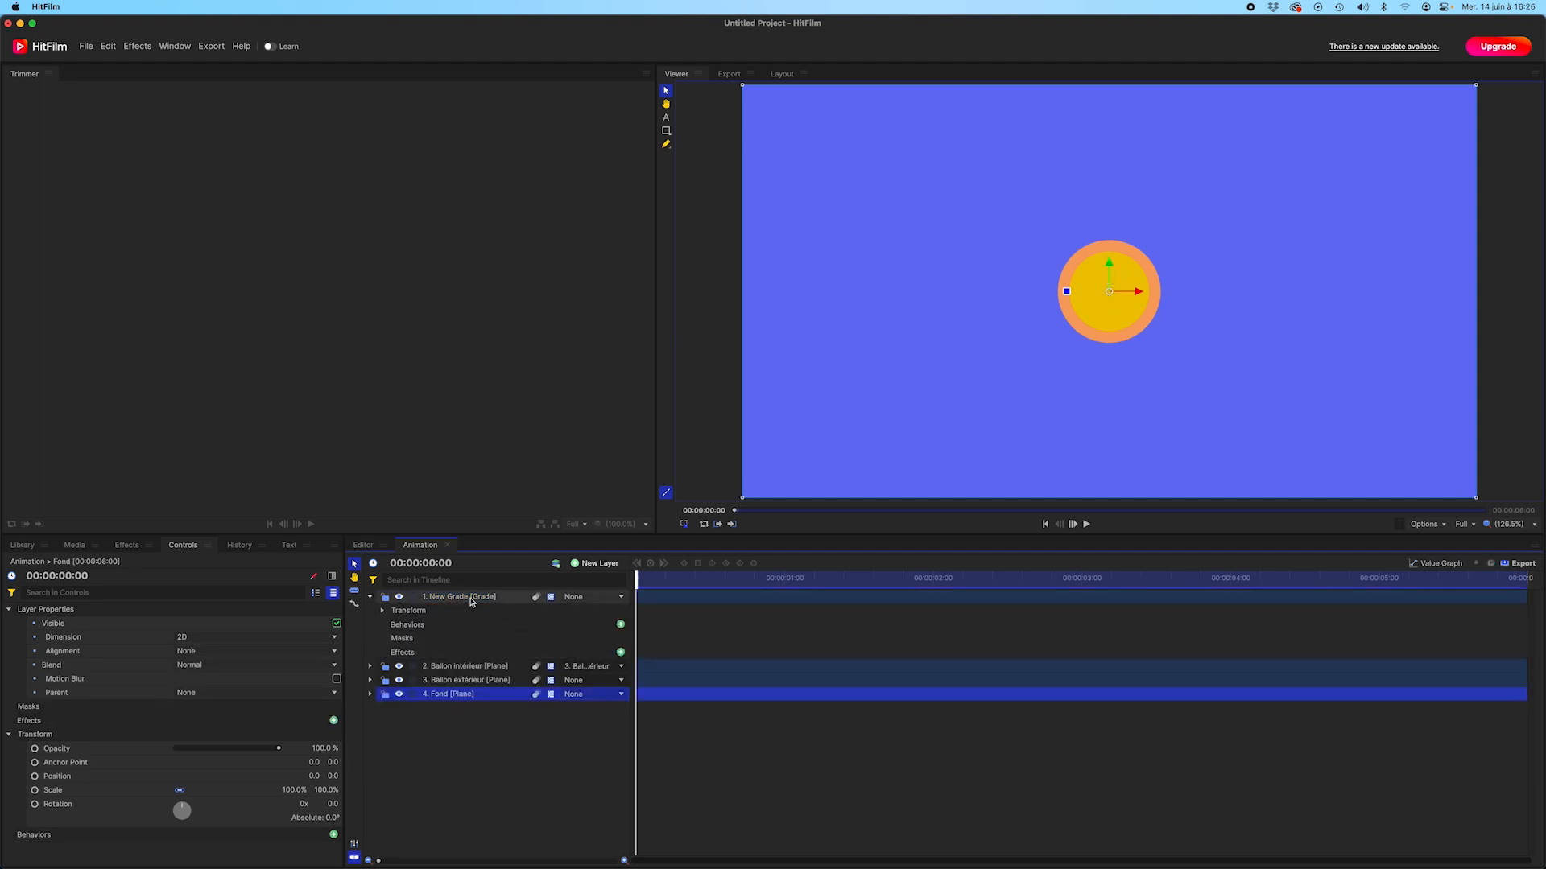
pyautogui.rightClick(470, 601)
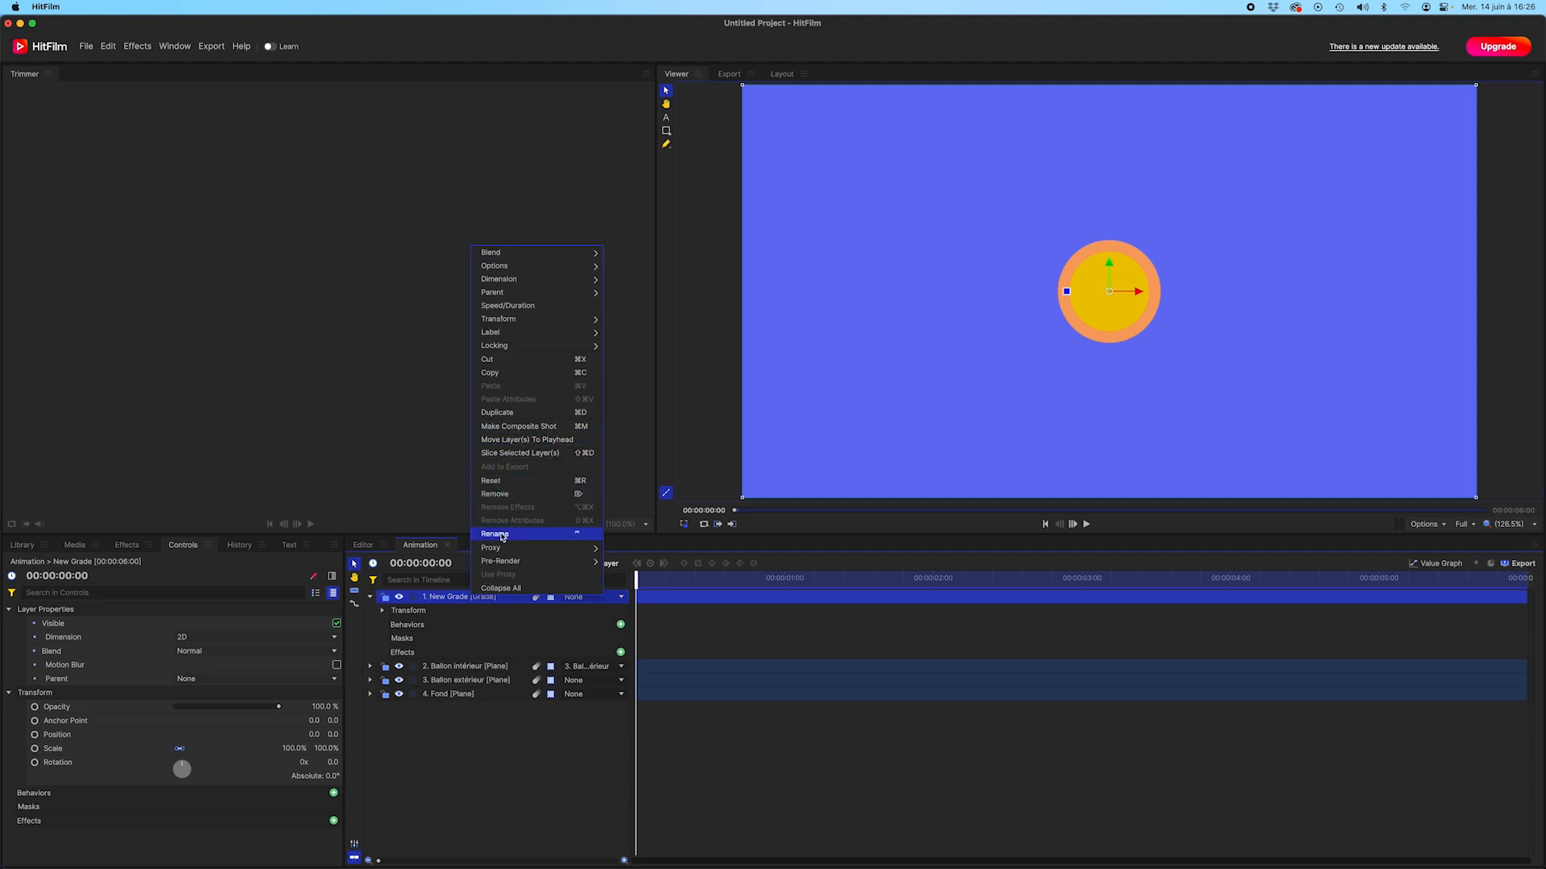
pyautogui.click(586, 537)
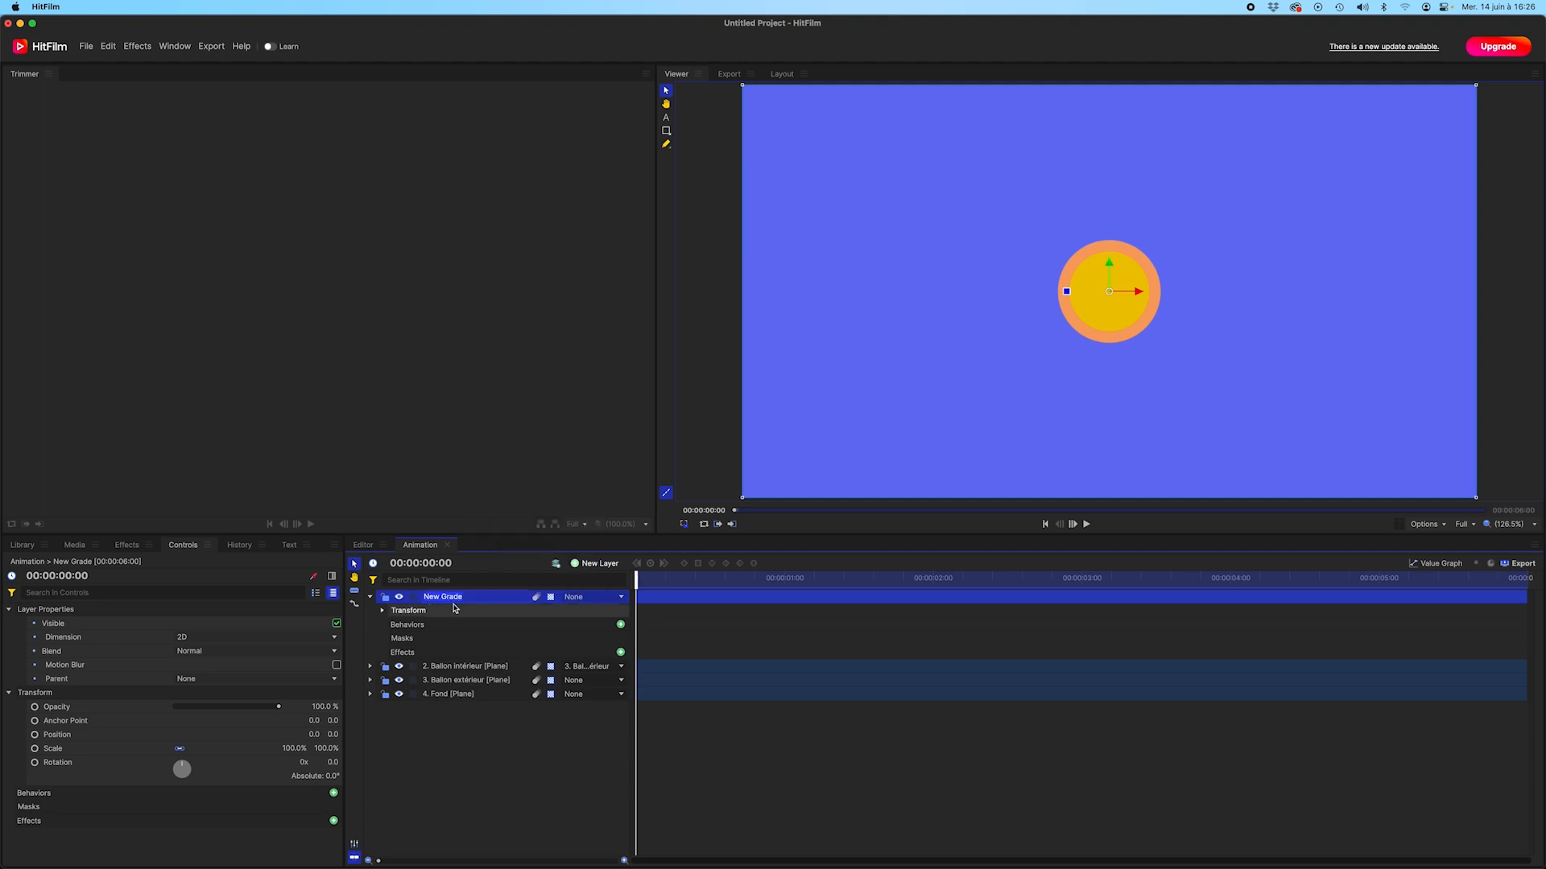
pyautogui.write('Objet Nul')
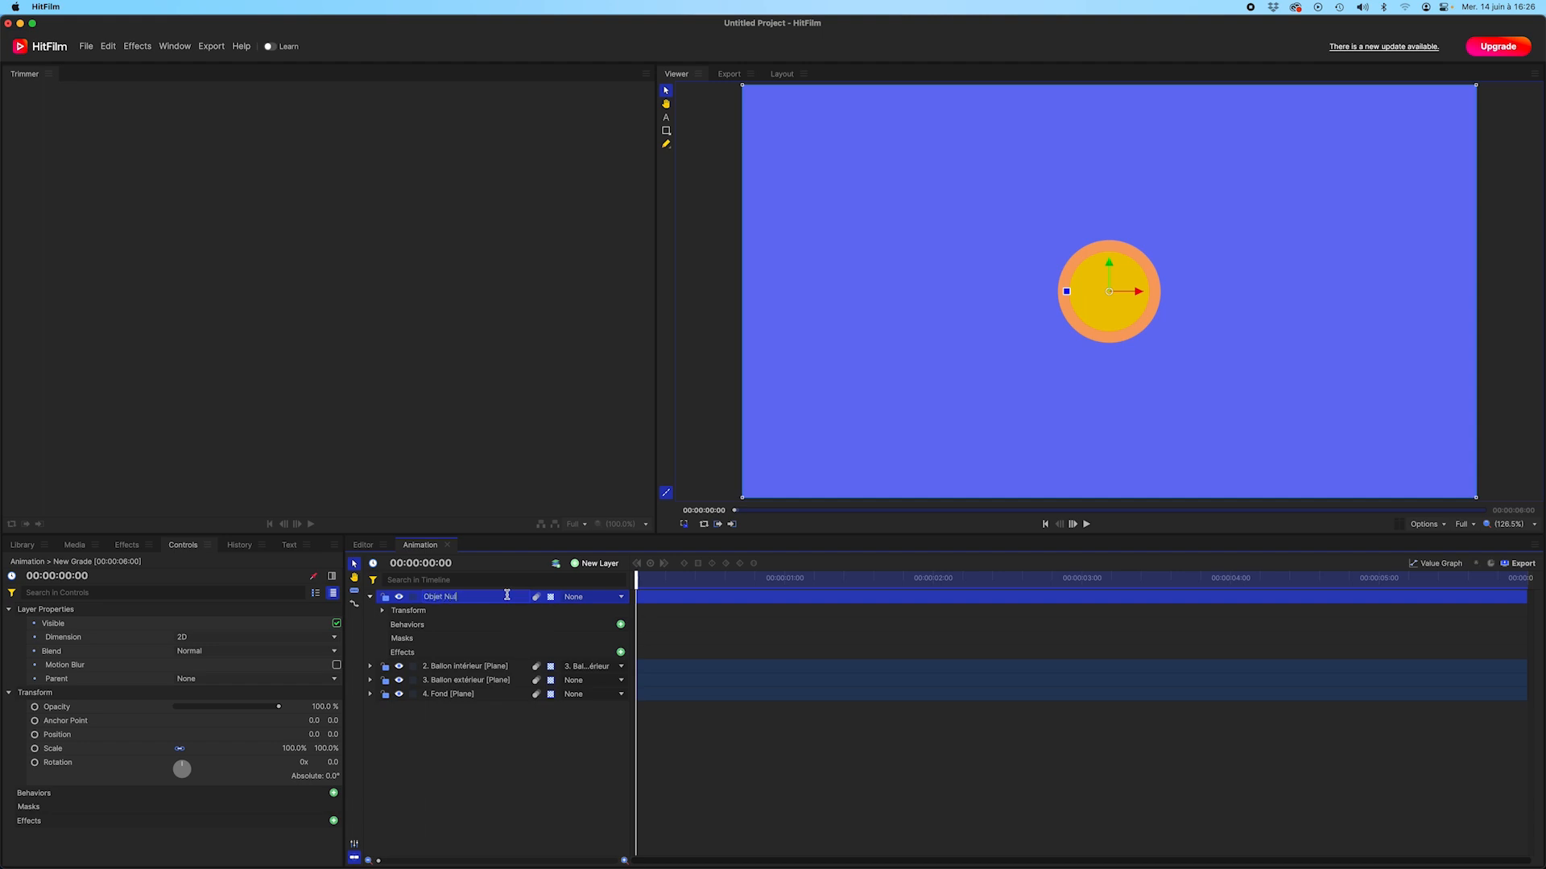
pyautogui.press('Return')
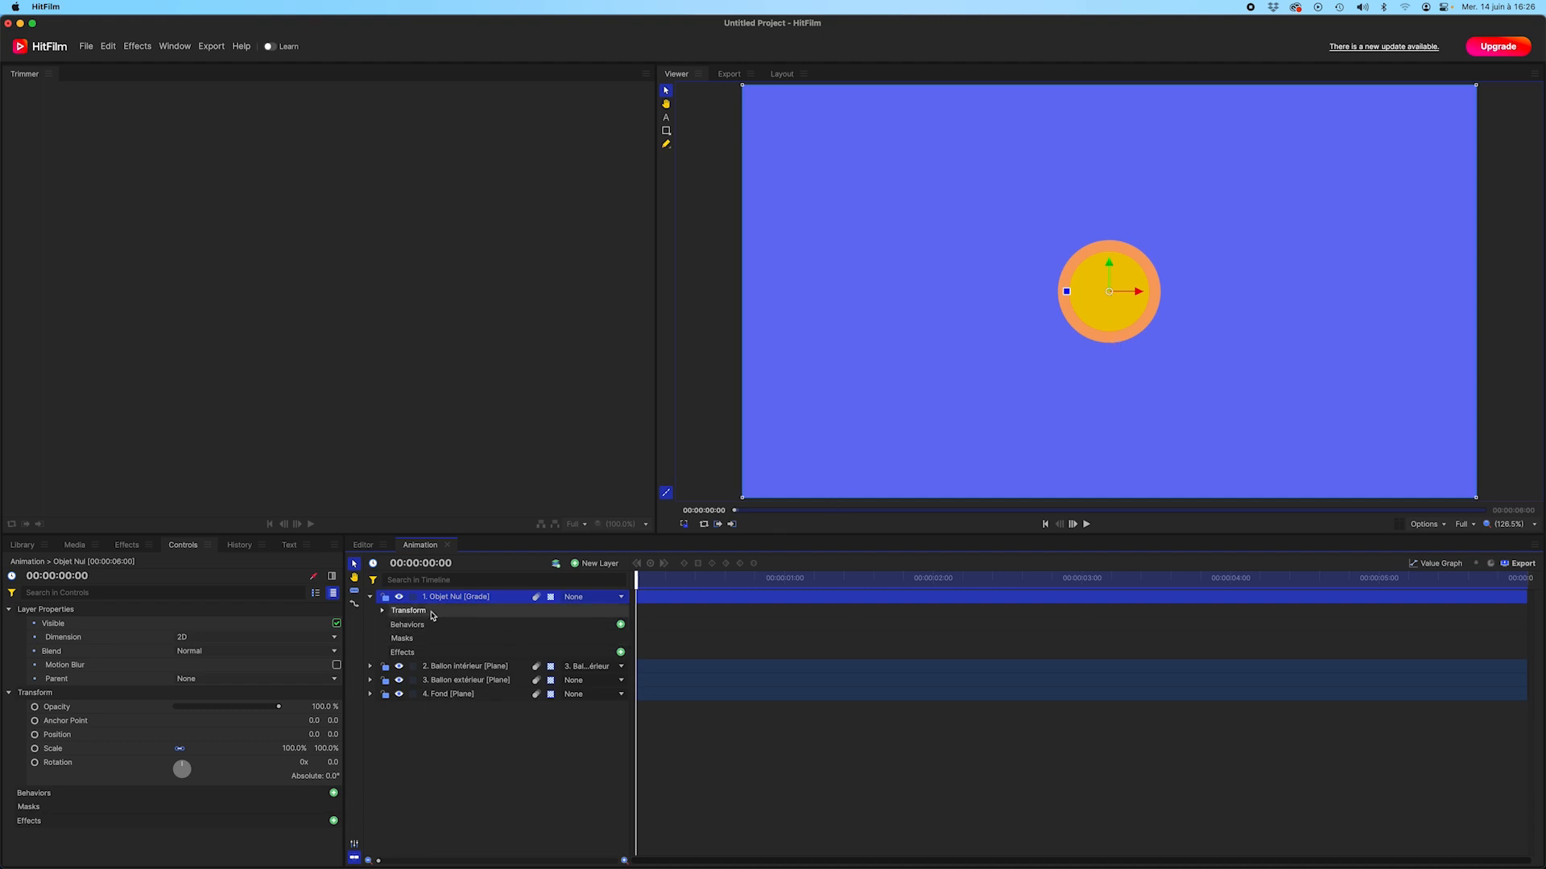
# Scale Objet Nul to 11% and place it with its anchor point (Y -548) on the ball's bottom edge, at Y position -135.9.
pyautogui.click(382, 611)
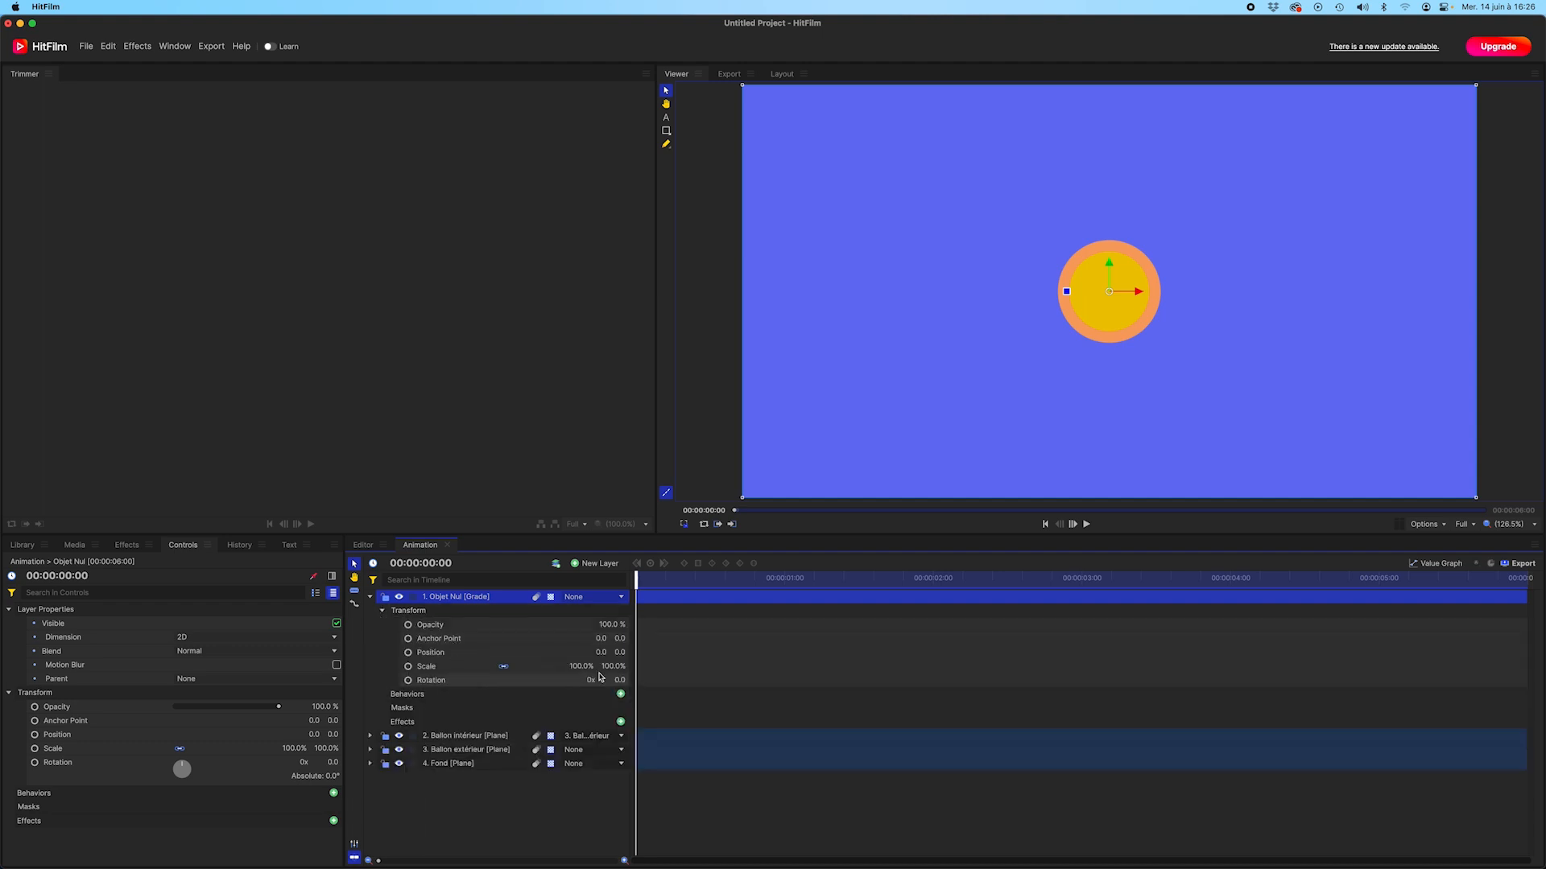
pyautogui.moveTo(613, 667); pyautogui.dragTo(562, 667)
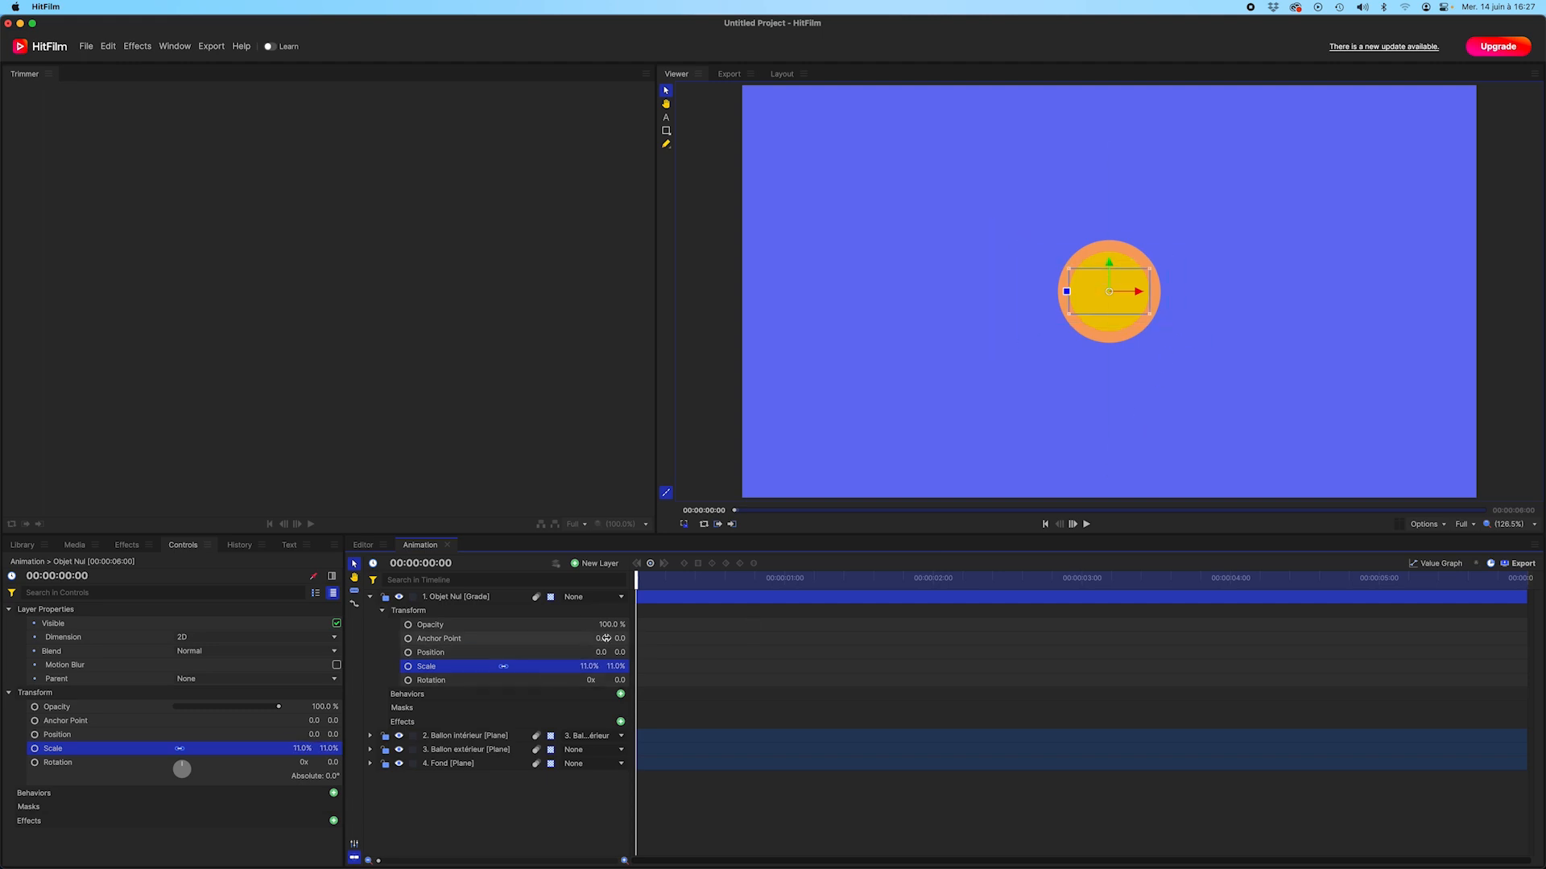
pyautogui.moveTo(620, 638); pyautogui.dragTo(563, 639)
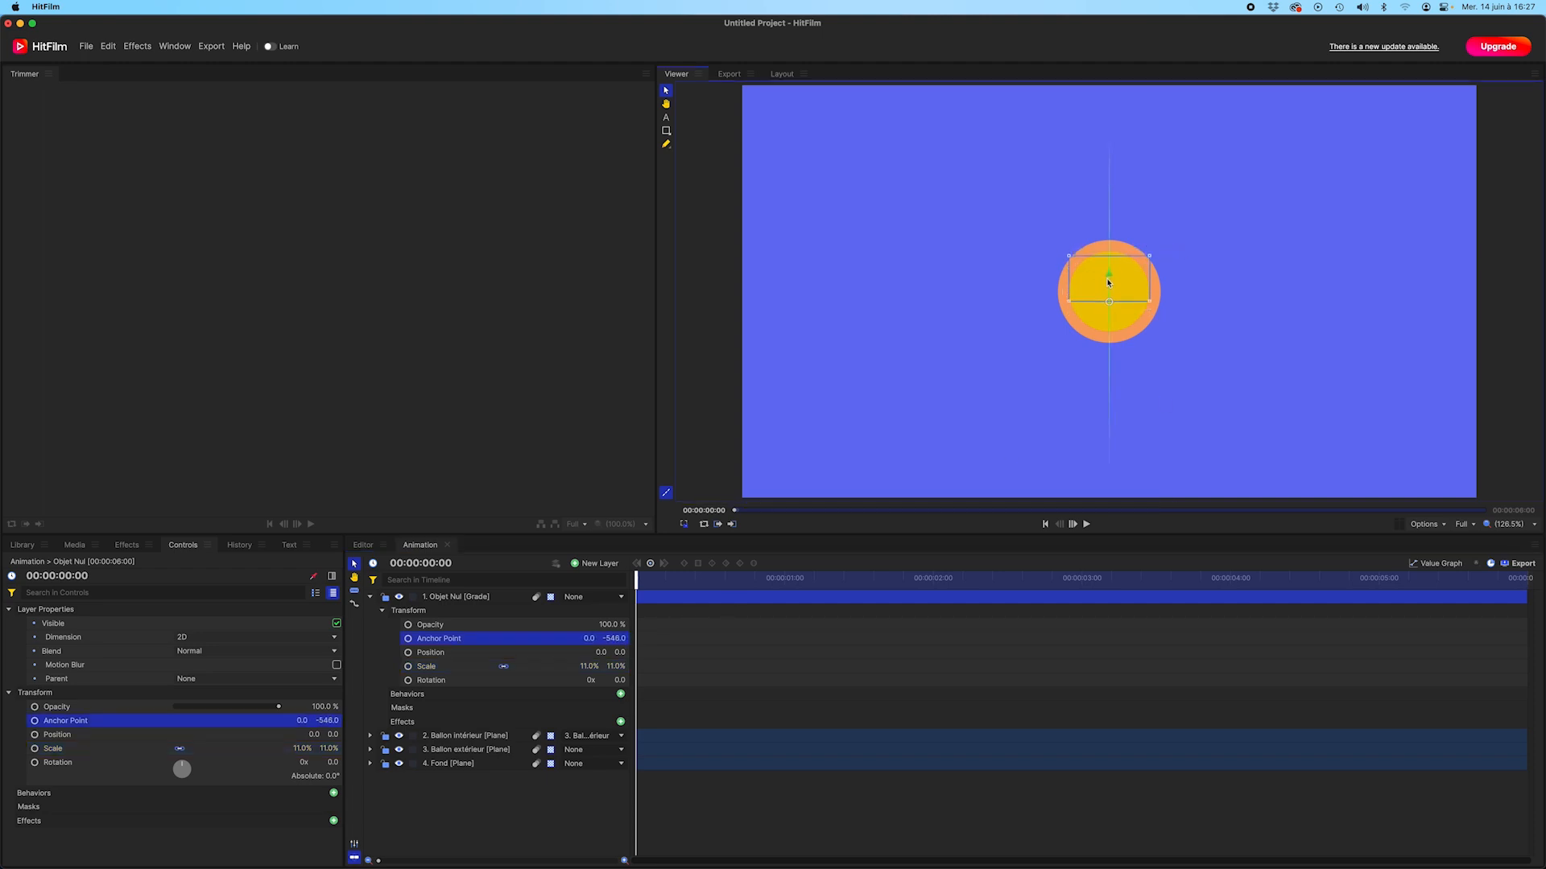
pyautogui.moveTo(1109, 268); pyautogui.dragTo(1103, 317)
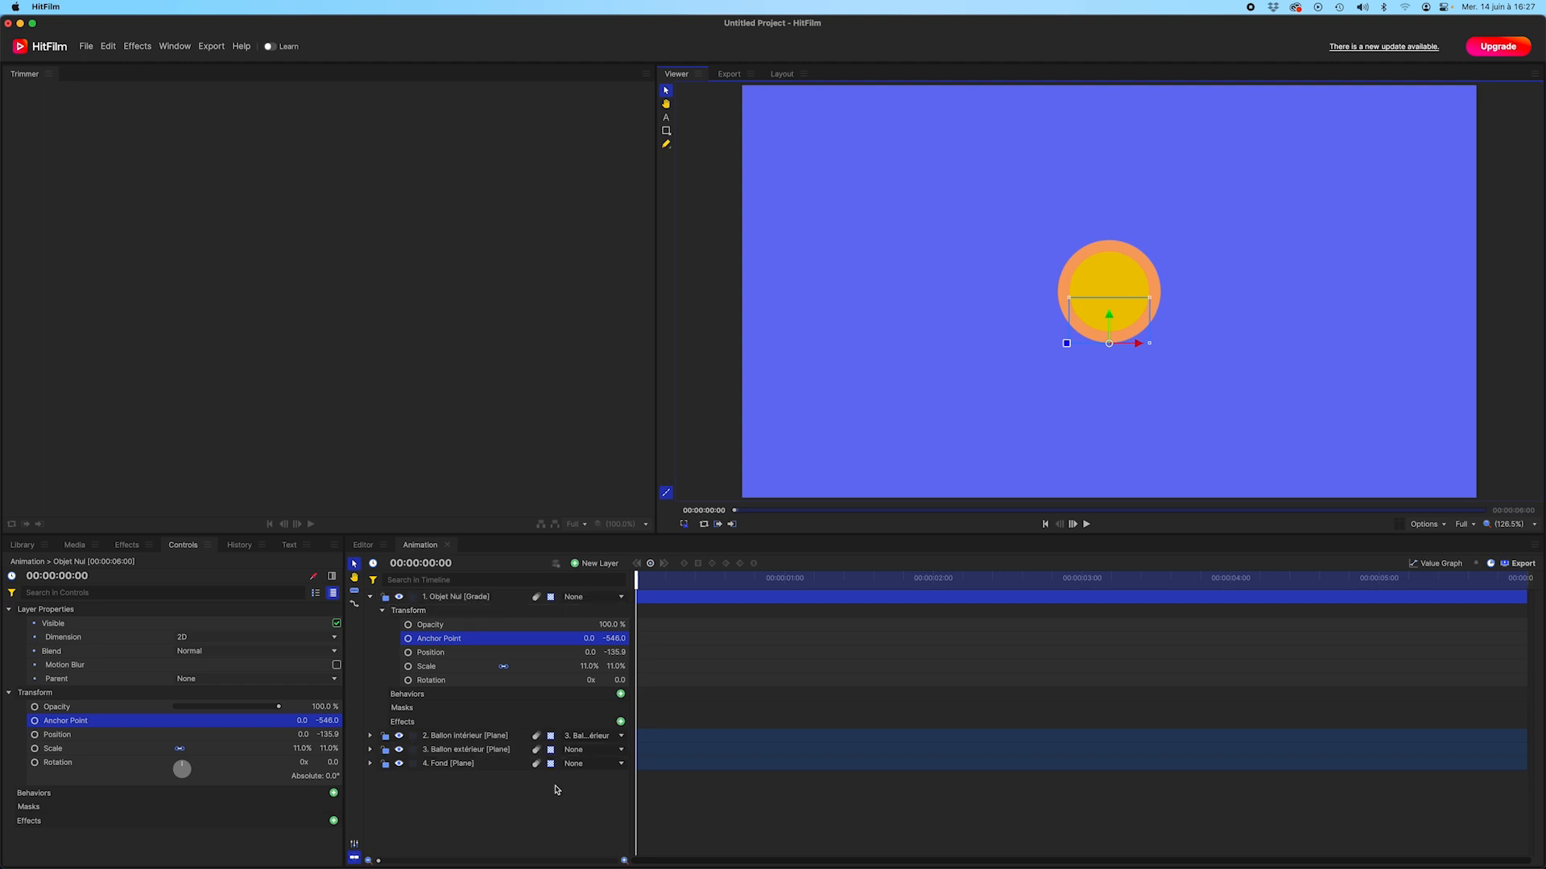
# Set Objet Nul as the parent of Ballon extérieur and collapse the Objet Nul layer.
pyautogui.click(483, 750)
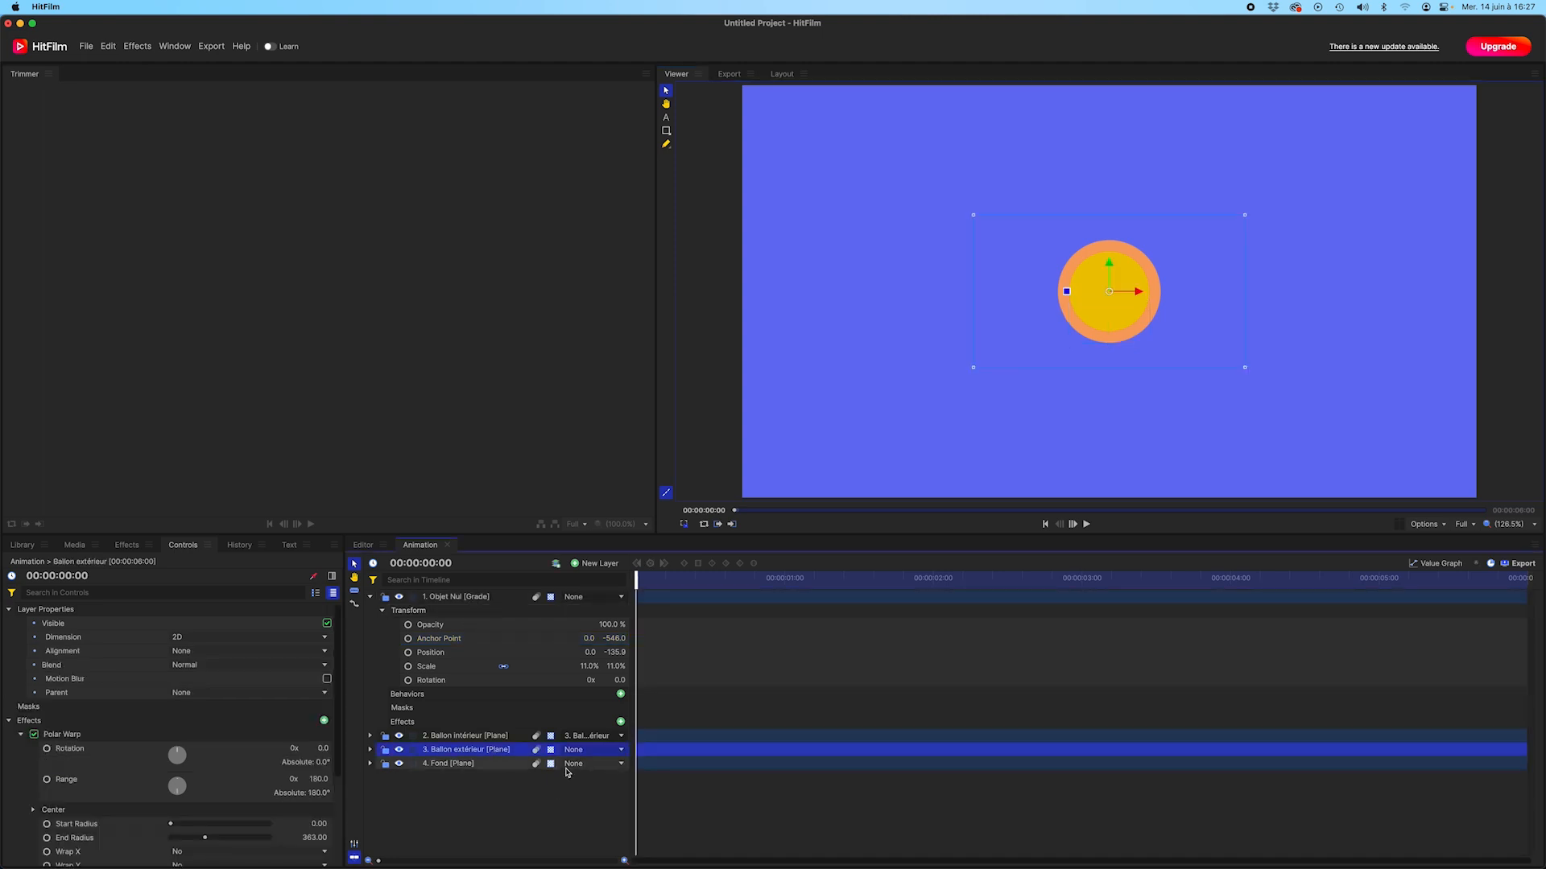
pyautogui.click(621, 751)
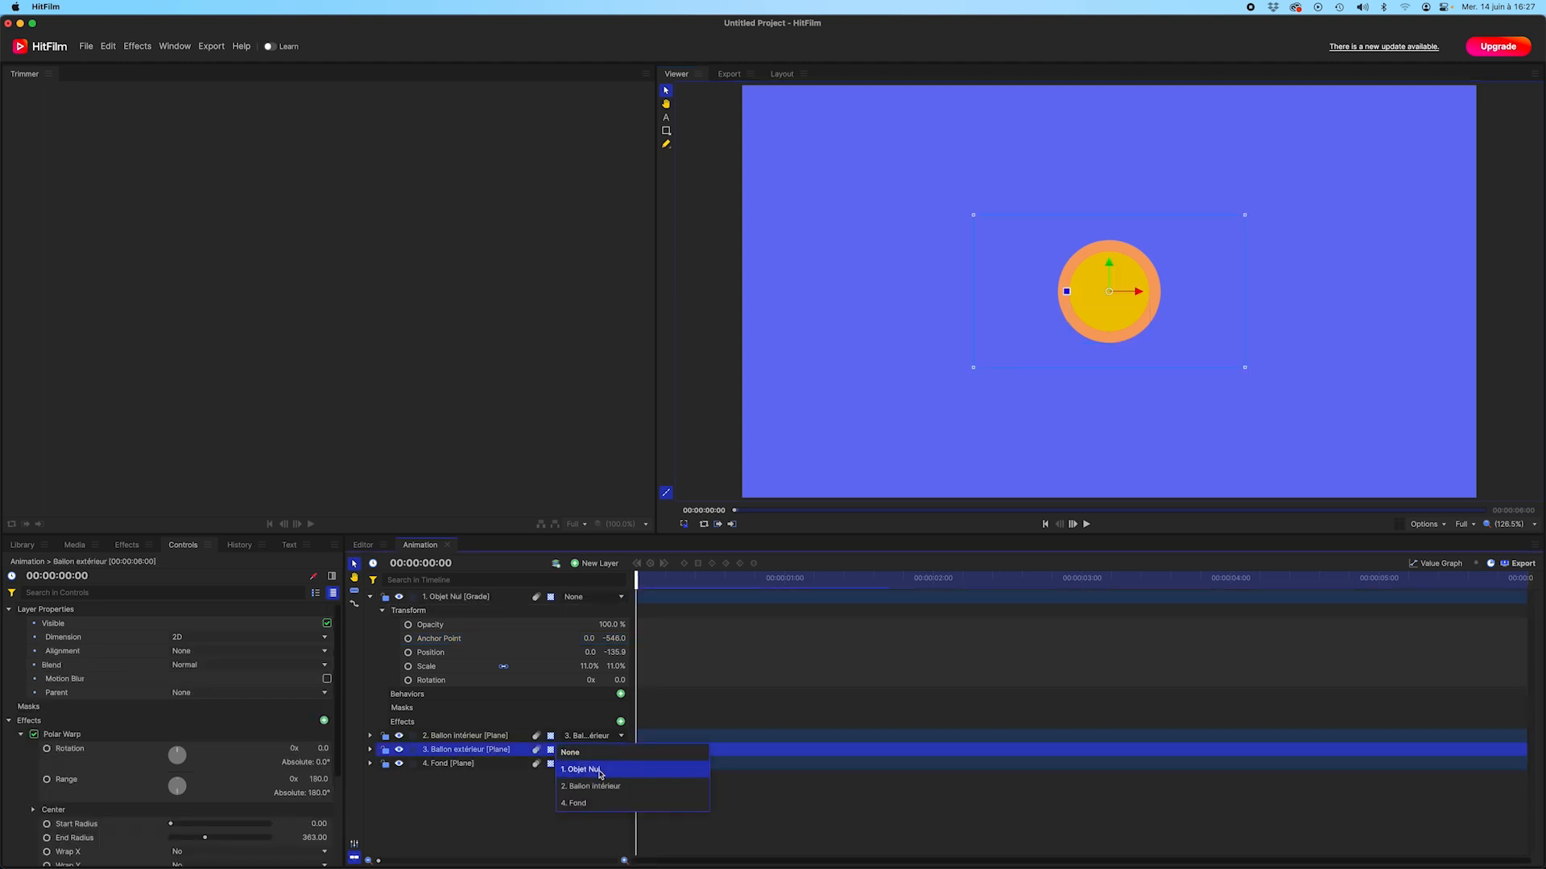
pyautogui.click(600, 771)
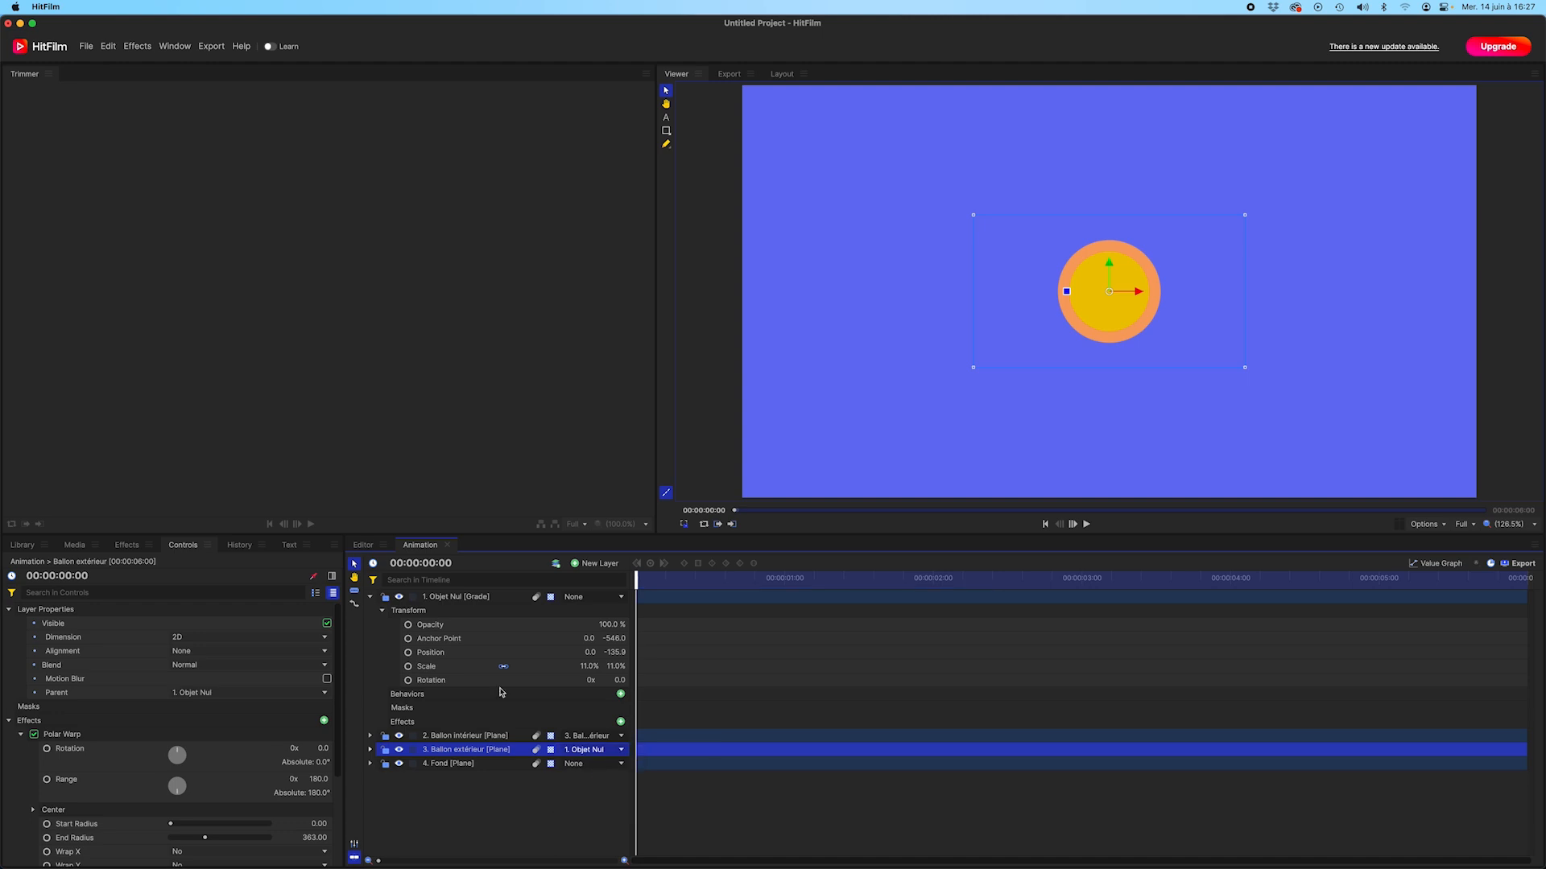
pyautogui.click(486, 598)
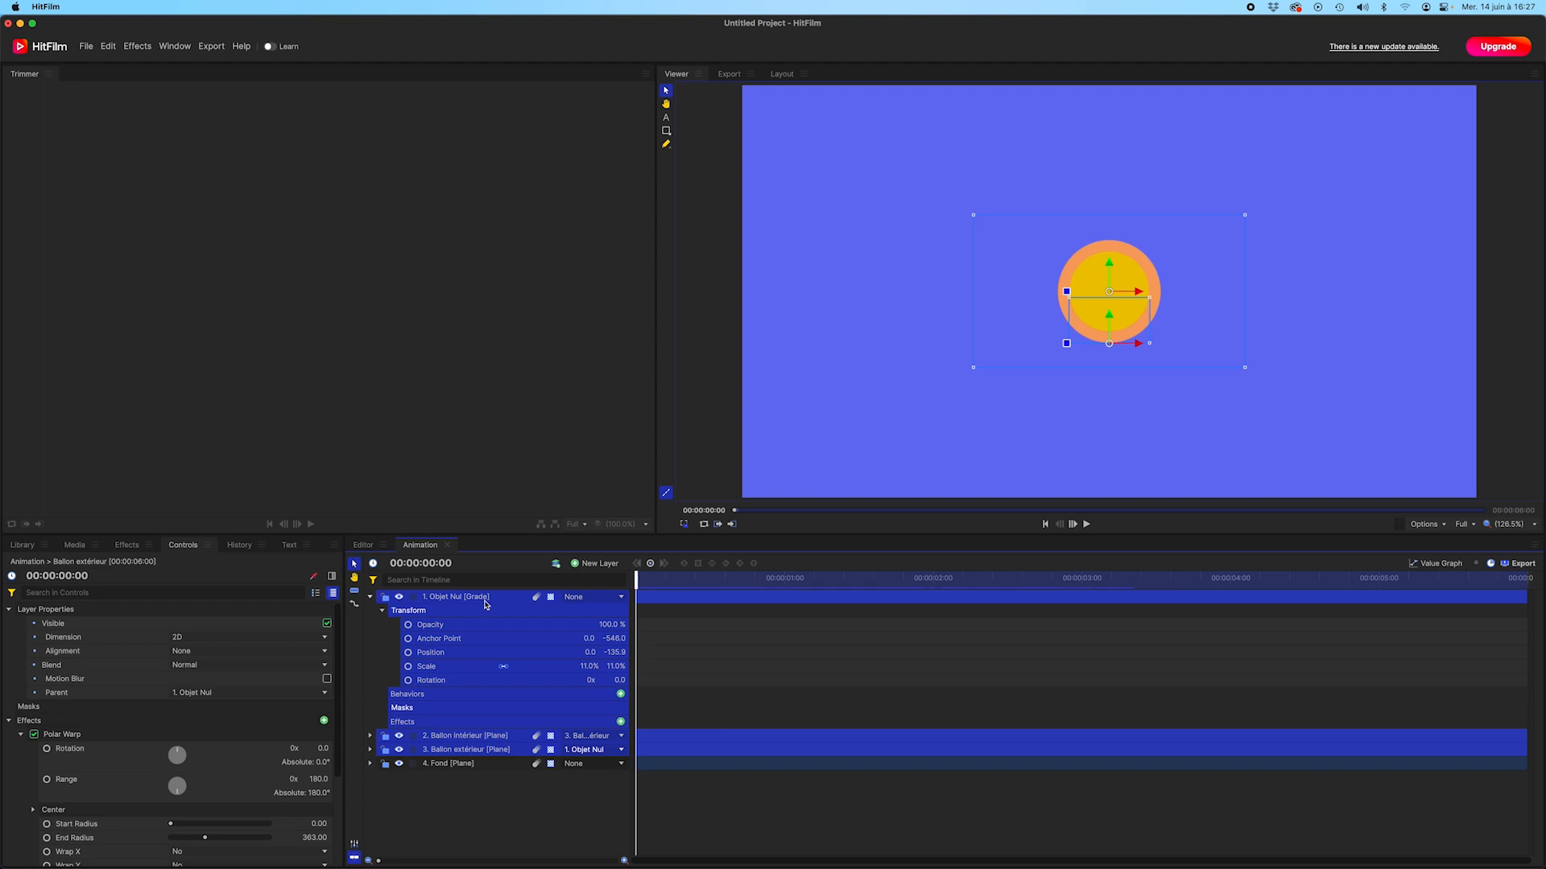
pyautogui.click(513, 837)
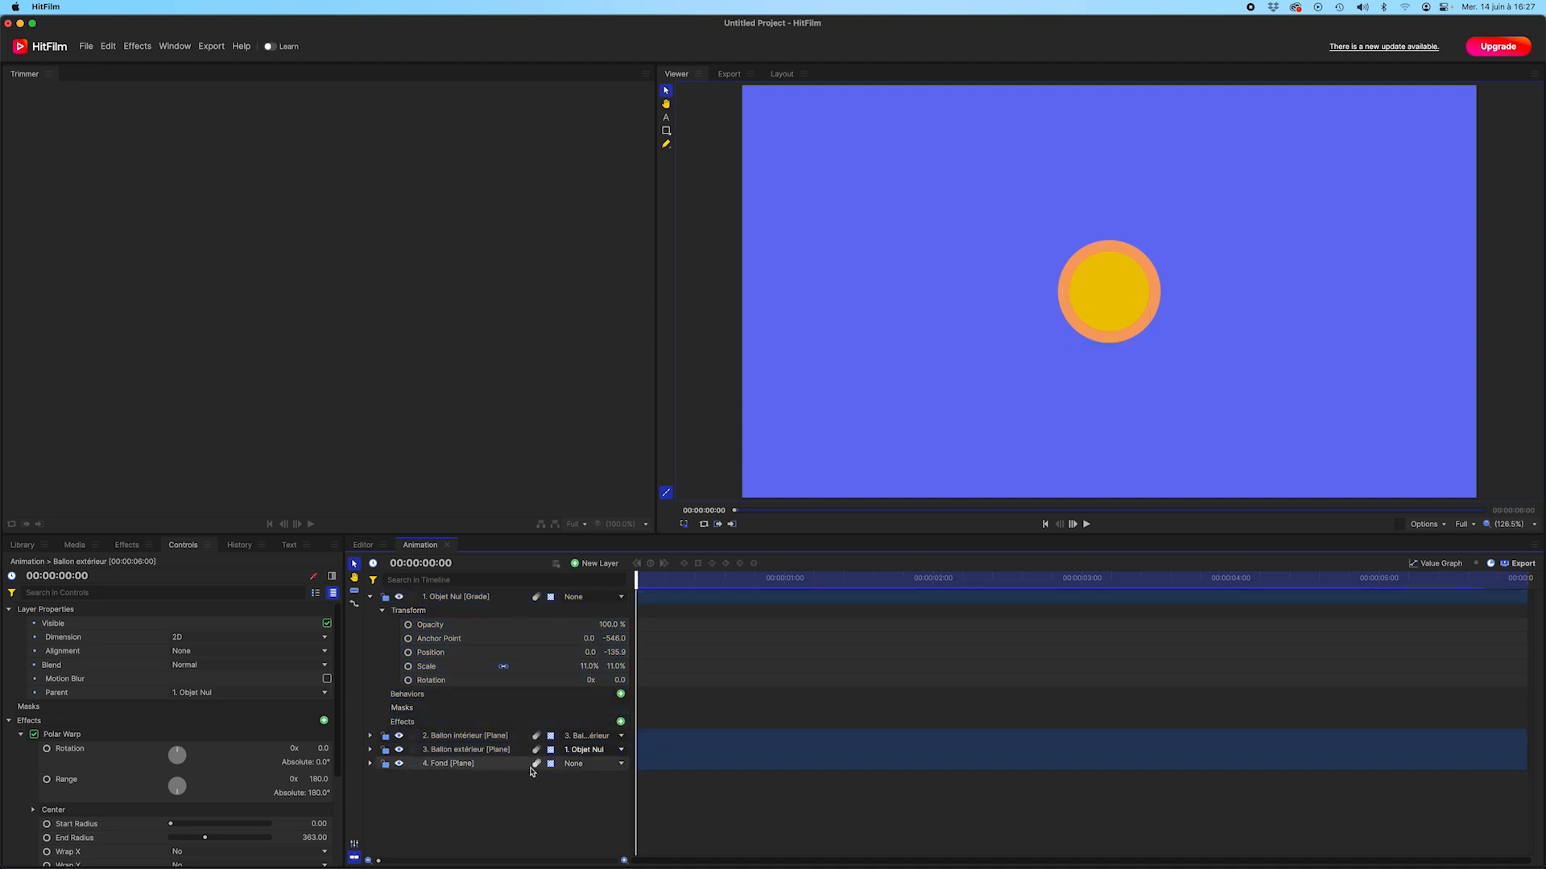
pyautogui.click(370, 597)
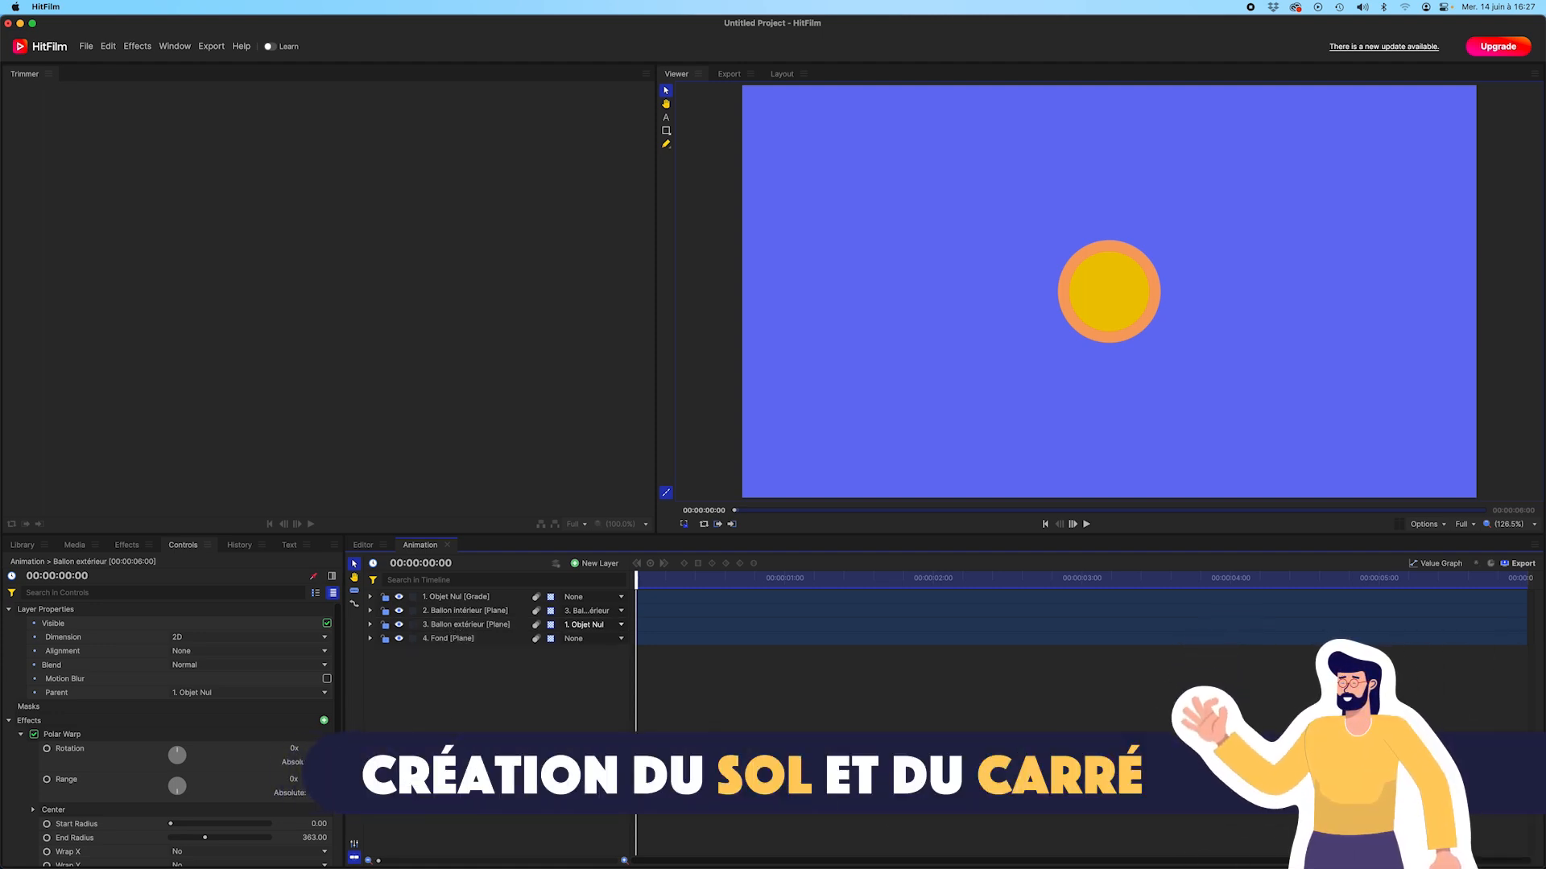
# Bring the Animations balle.mp4 reference into view to check the ground and pink square, and return to HitFilm.
pyautogui.moveTo(1537, 302); pyautogui.dragTo(716, 186)
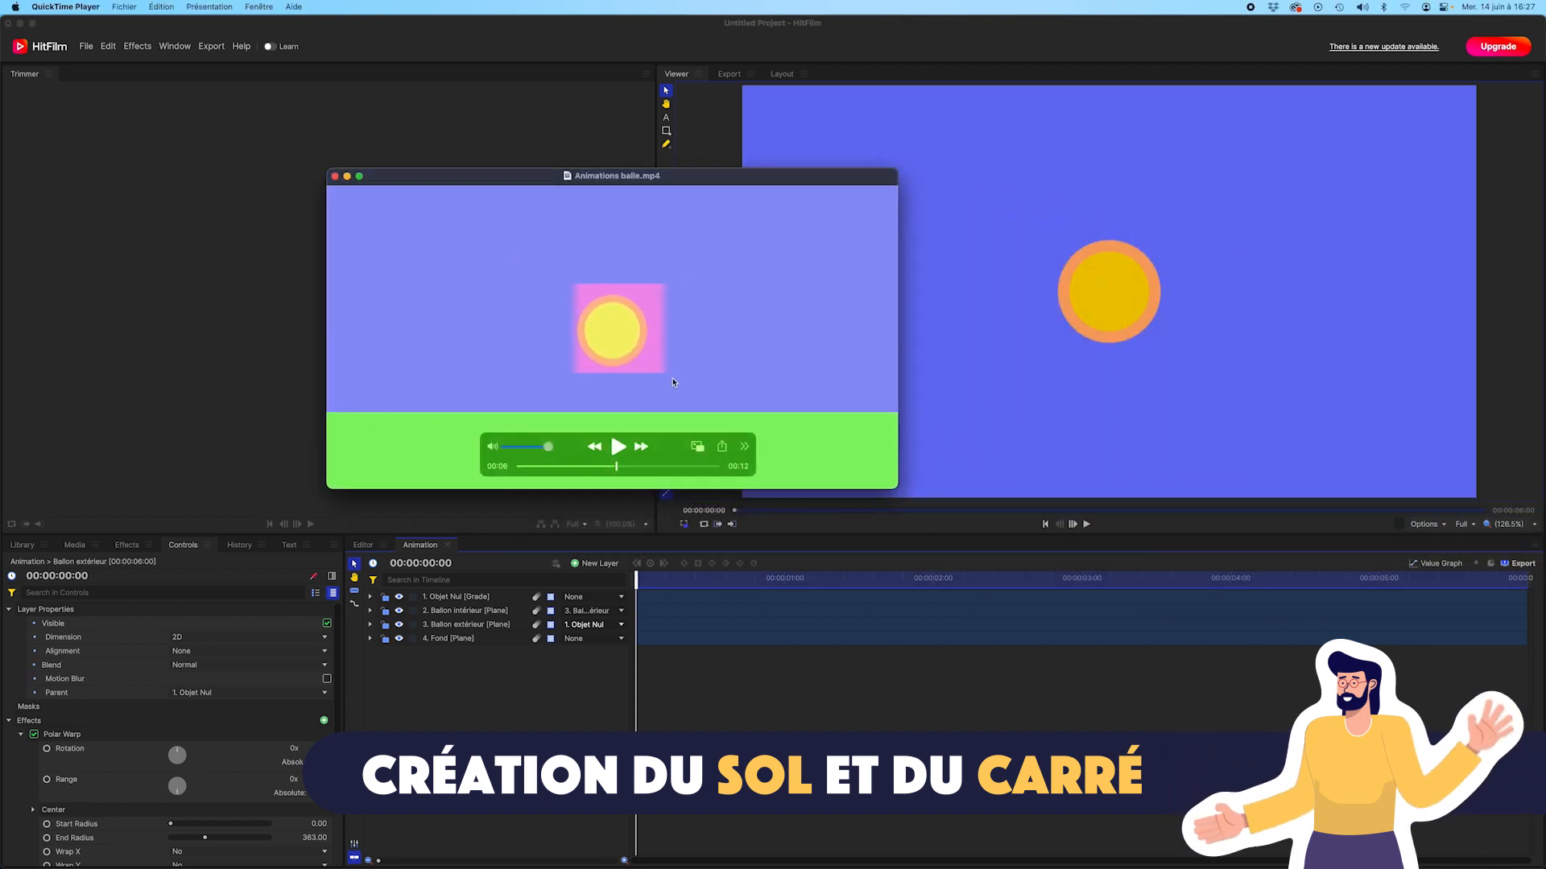
pyautogui.moveTo(456, 176); pyautogui.dragTo(1545, 403)
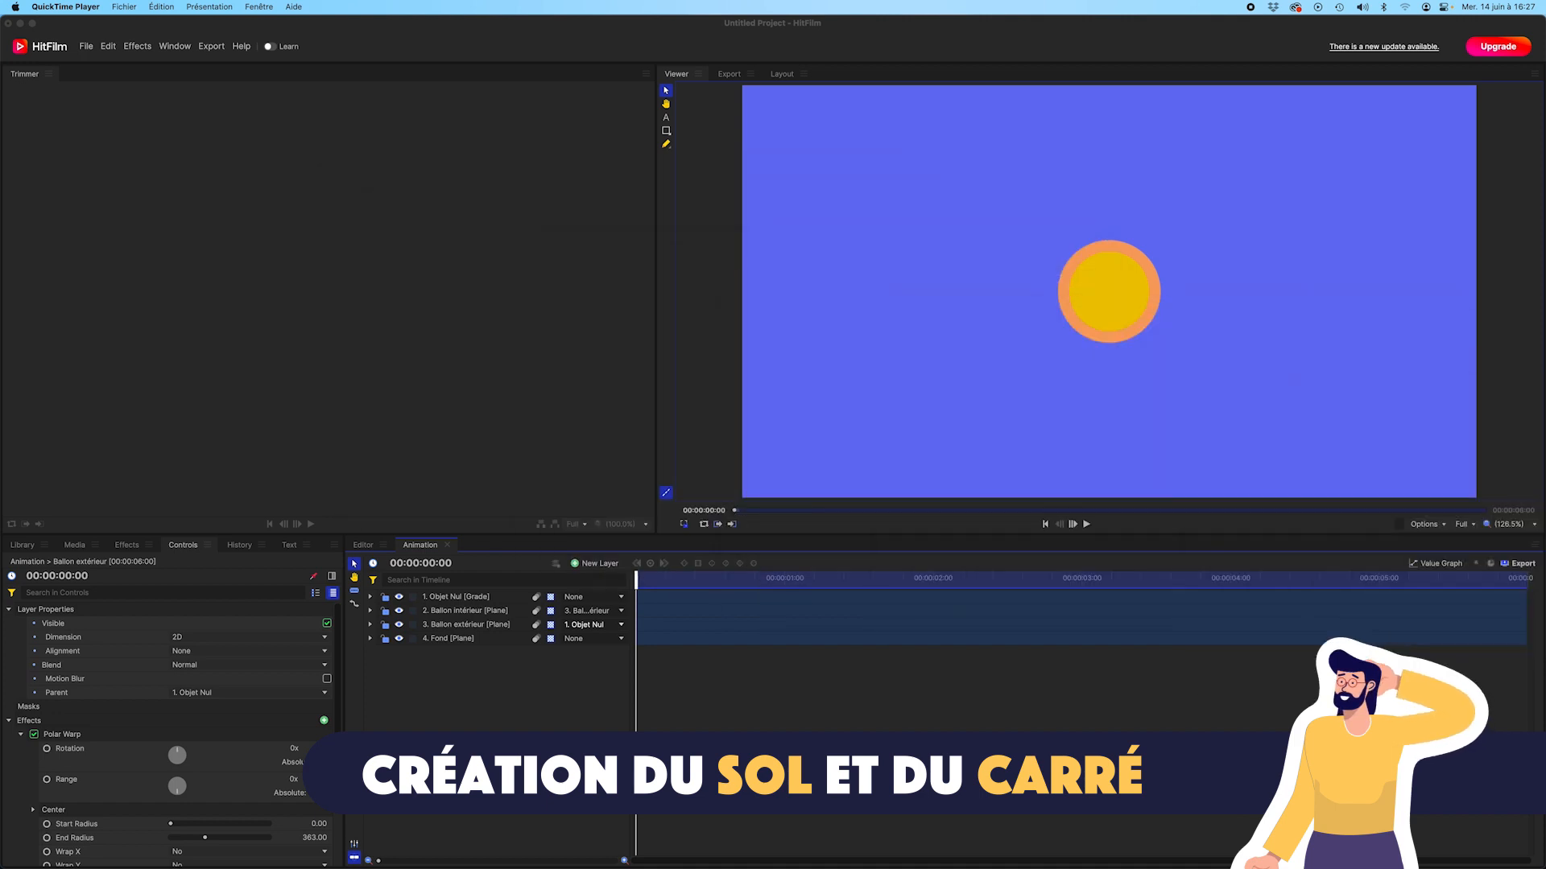
pyautogui.click(543, 724)
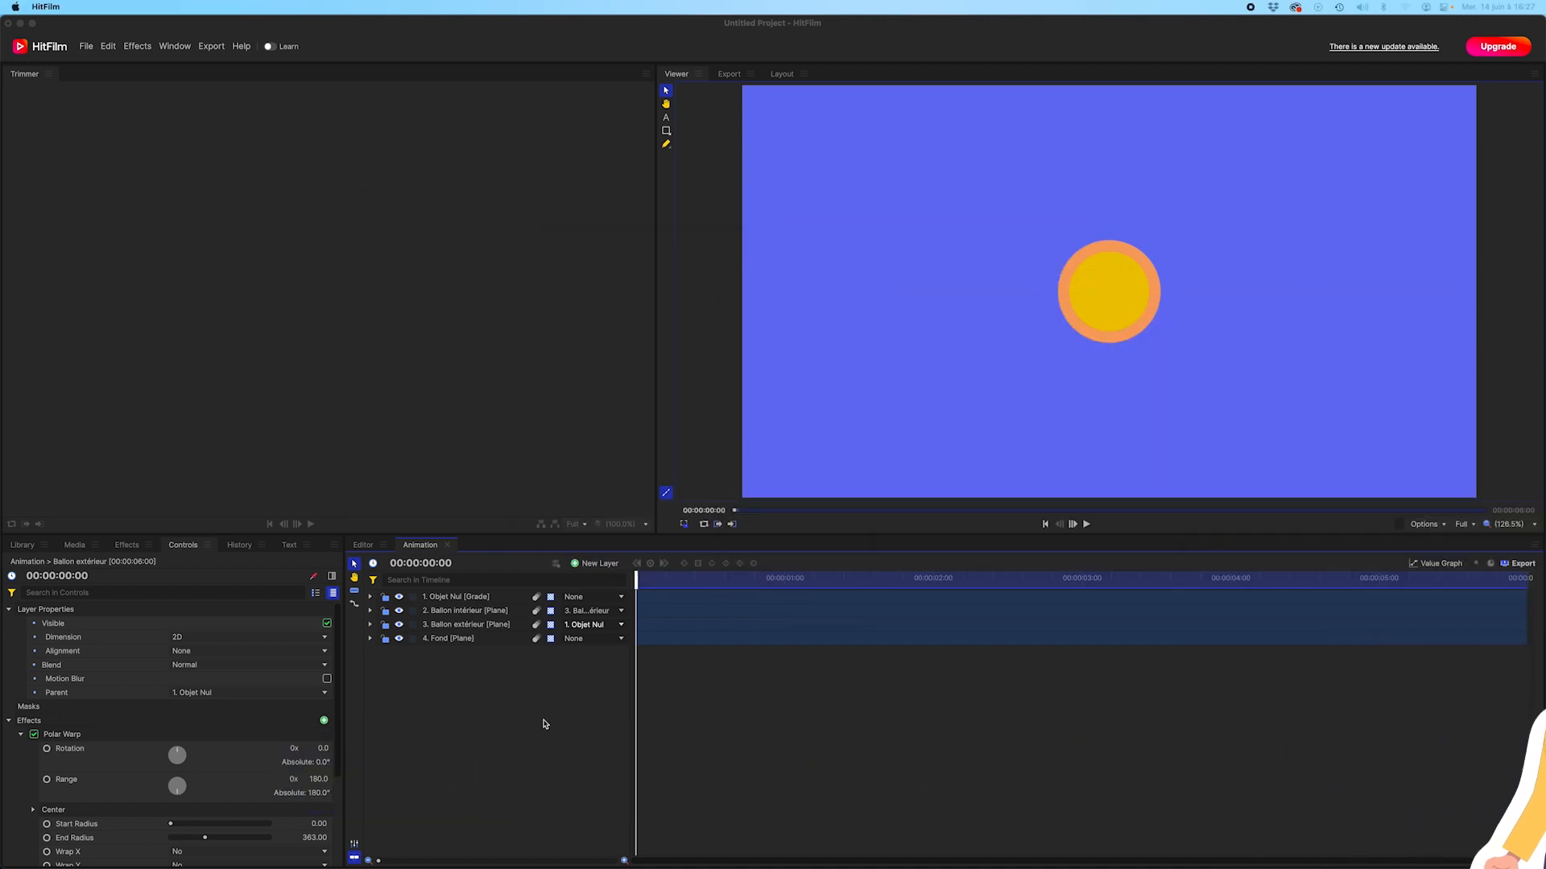
# Set up a new 1920 × 1080 plane in the Animation composite and choose a slightly darkened green as its colour.
pyautogui.click(593, 565)
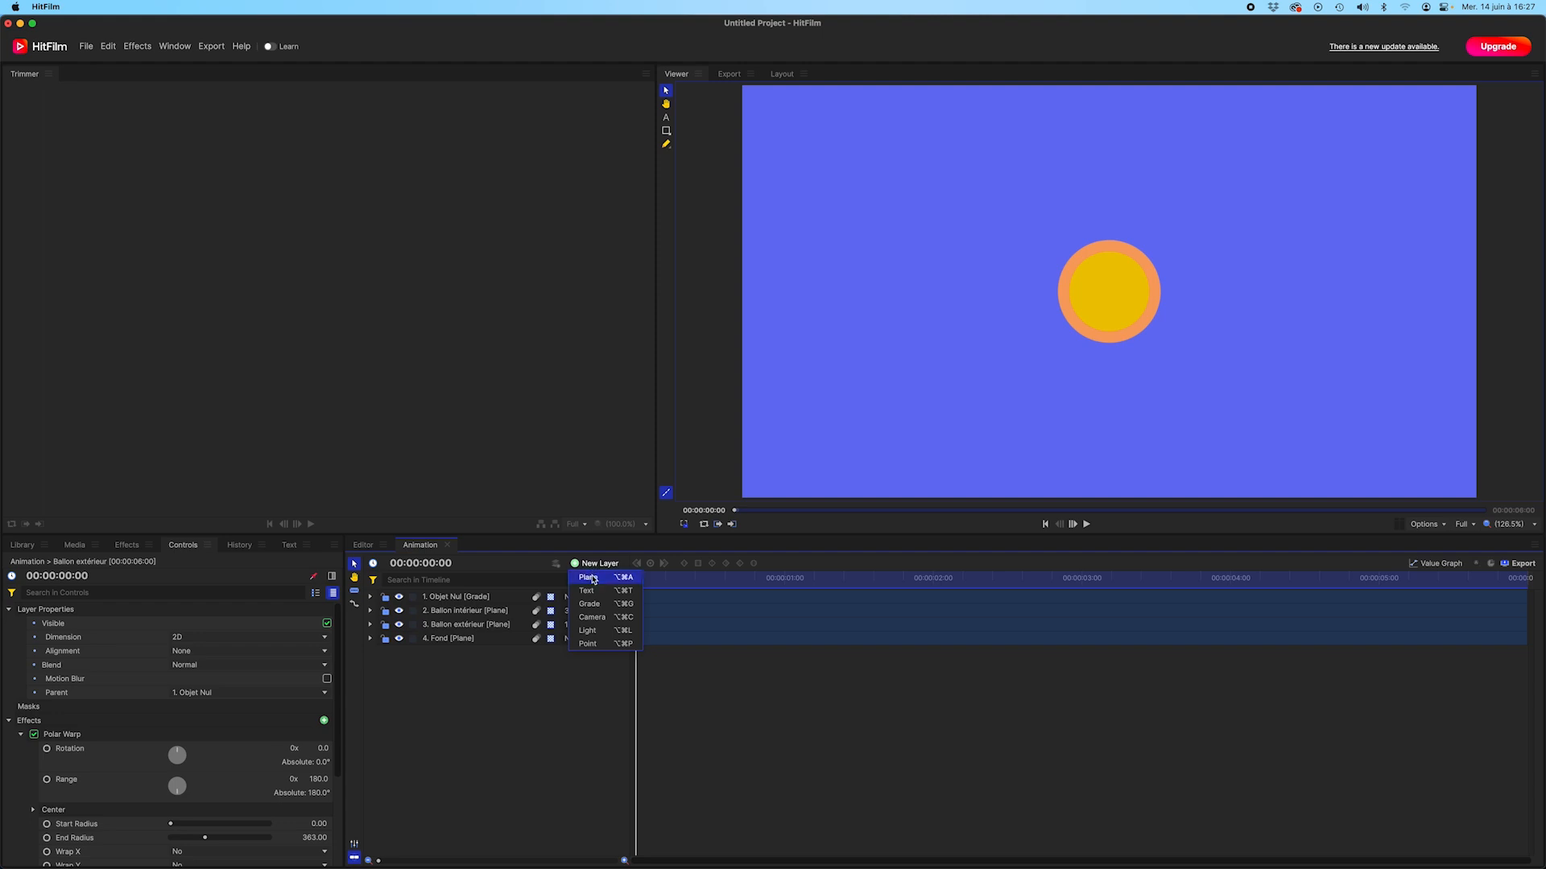
pyautogui.click(594, 579)
pyautogui.click(749, 457)
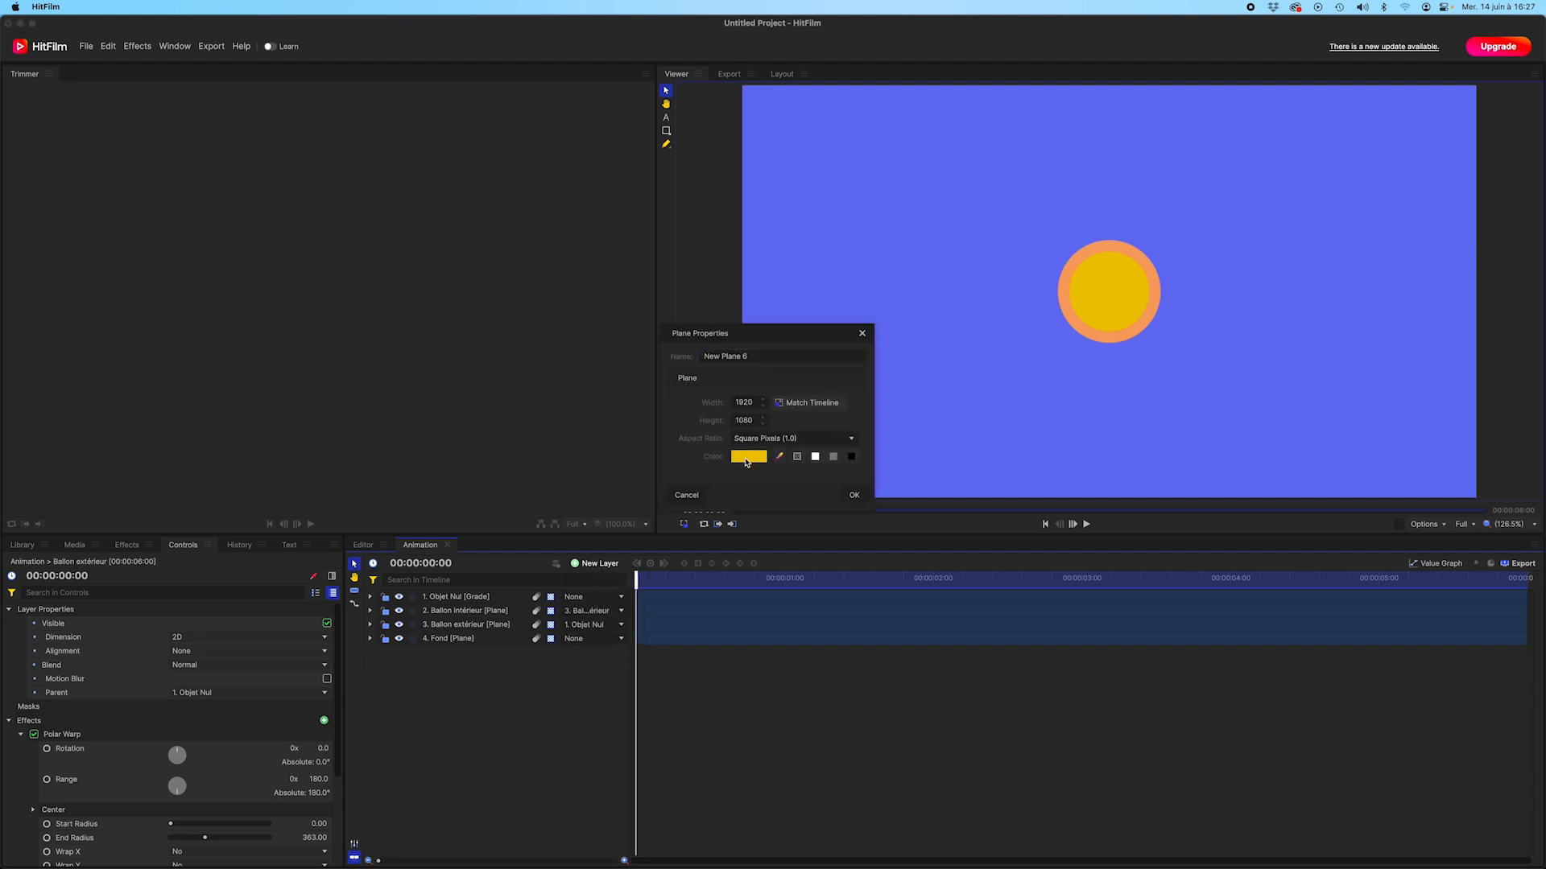
pyautogui.click(607, 175)
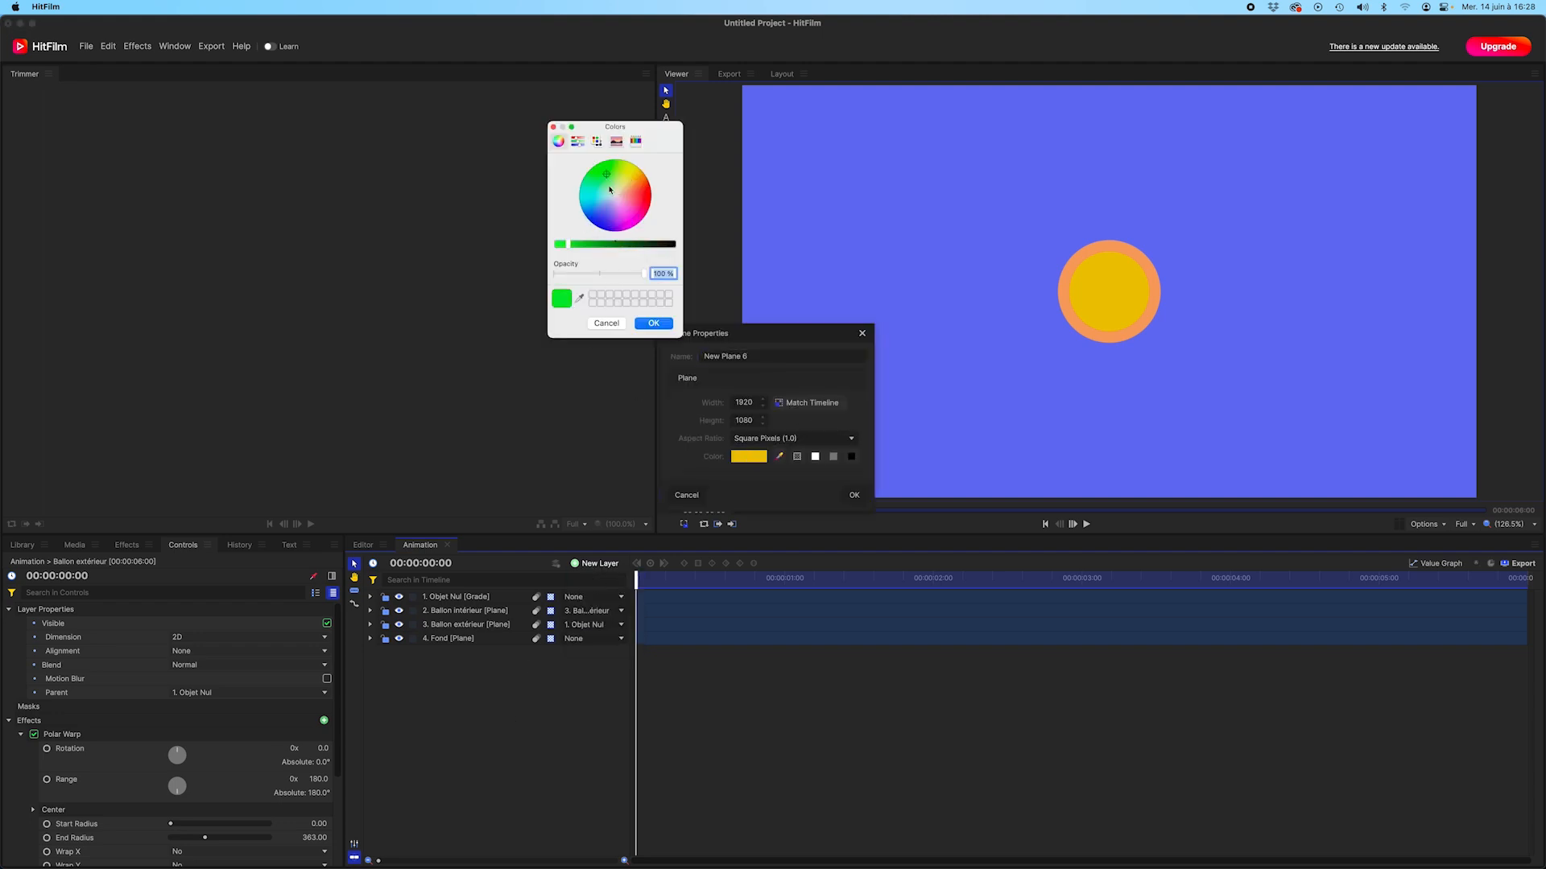
pyautogui.click(608, 183)
pyautogui.moveTo(615, 181); pyautogui.dragTo(613, 170)
pyautogui.moveTo(569, 244); pyautogui.dragTo(592, 247)
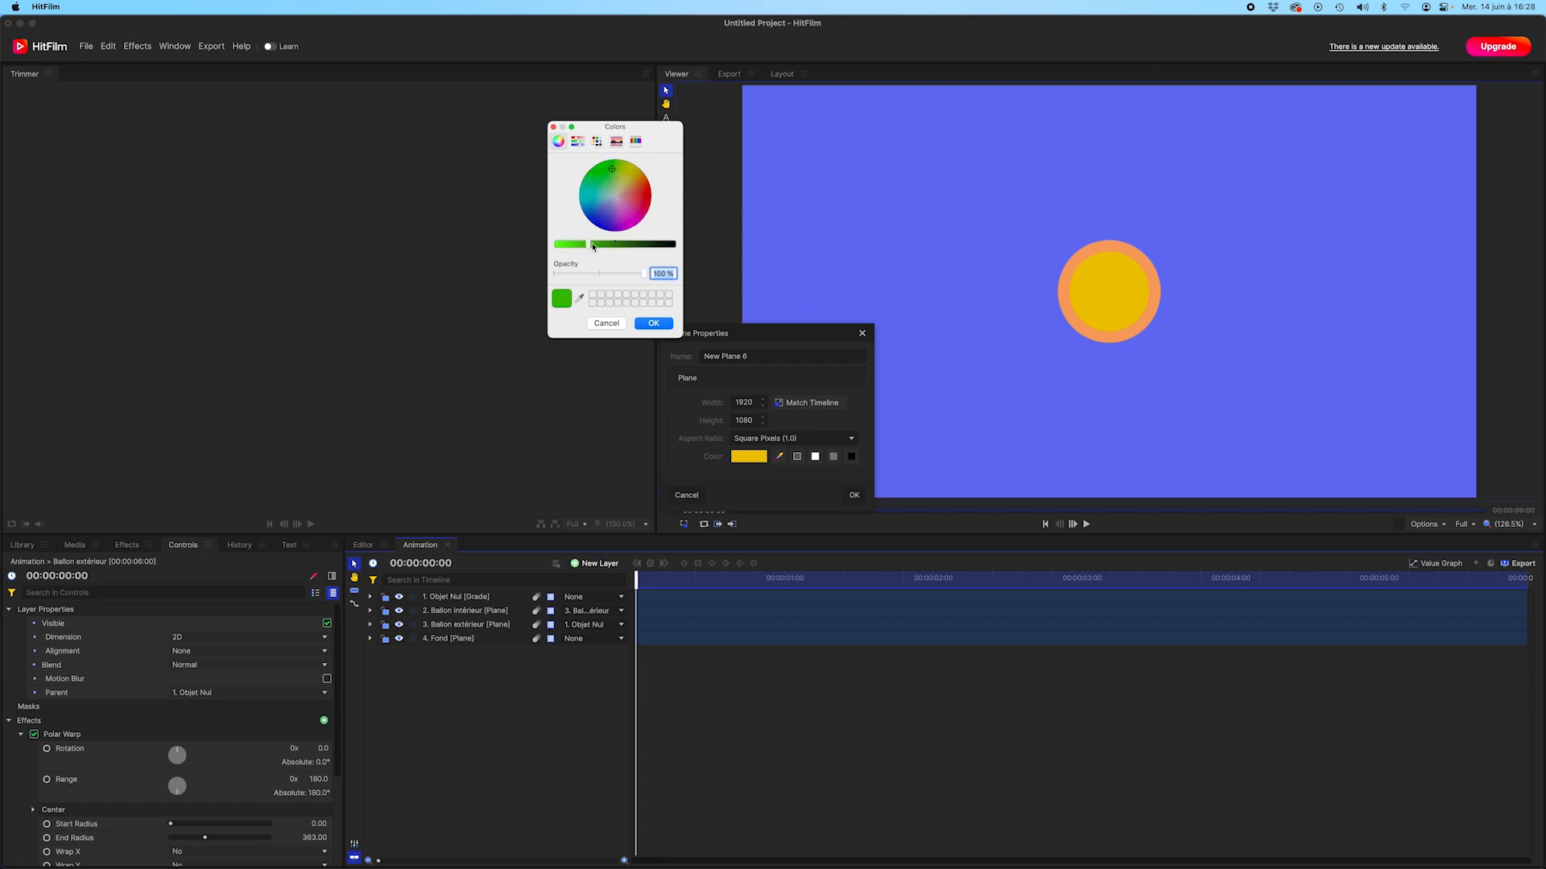
pyautogui.click(653, 324)
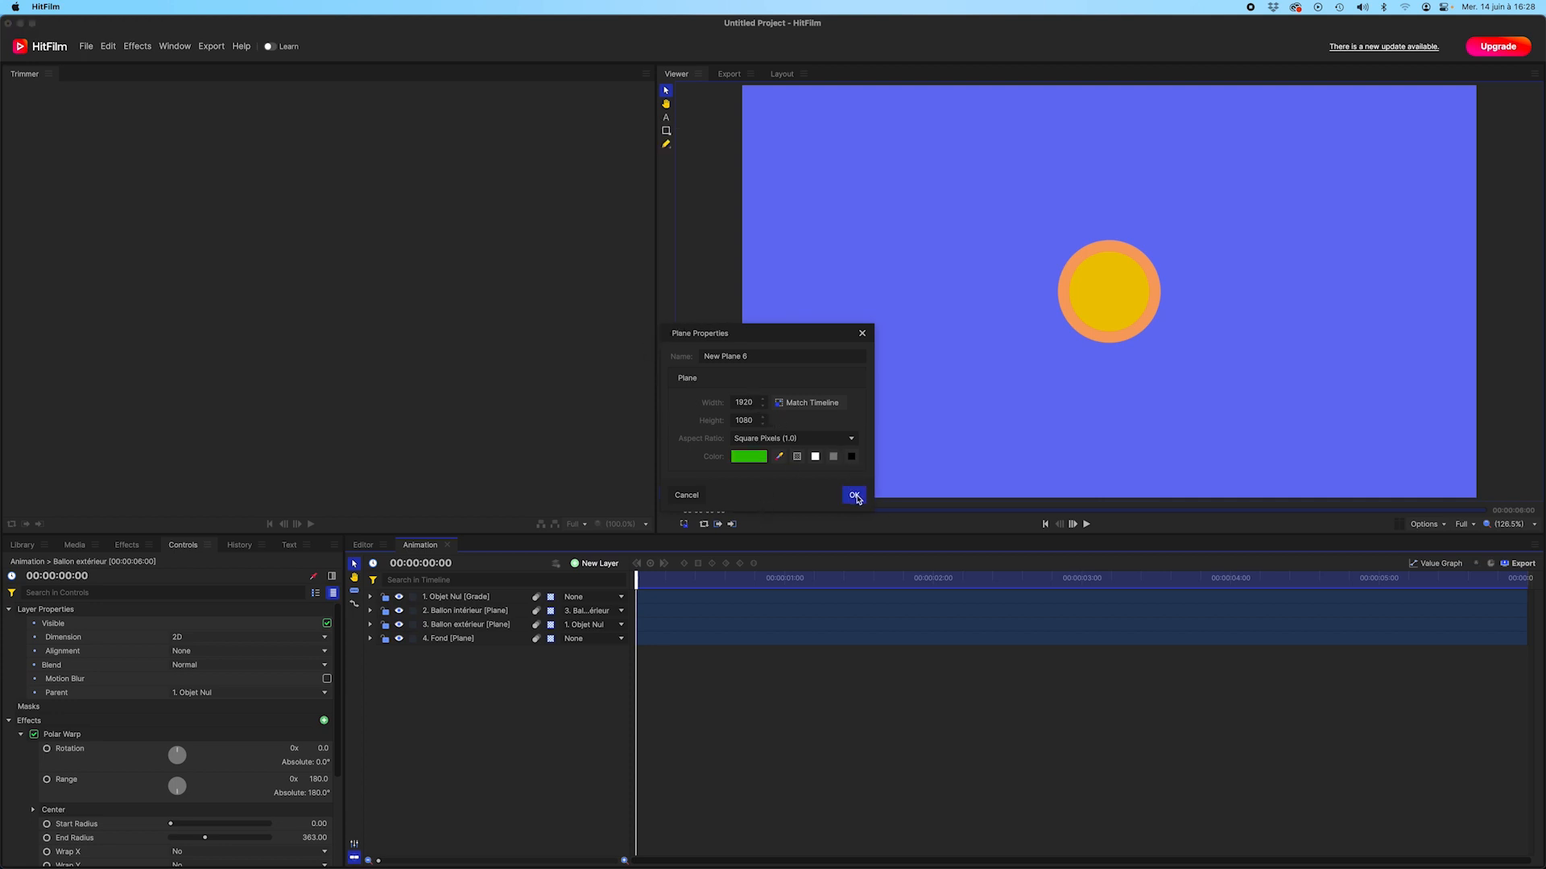
# Name the green plane Herbe and lower it to Y position about -810.7 so it forms the ground.
pyautogui.moveTo(764, 356); pyautogui.dragTo(623, 352)
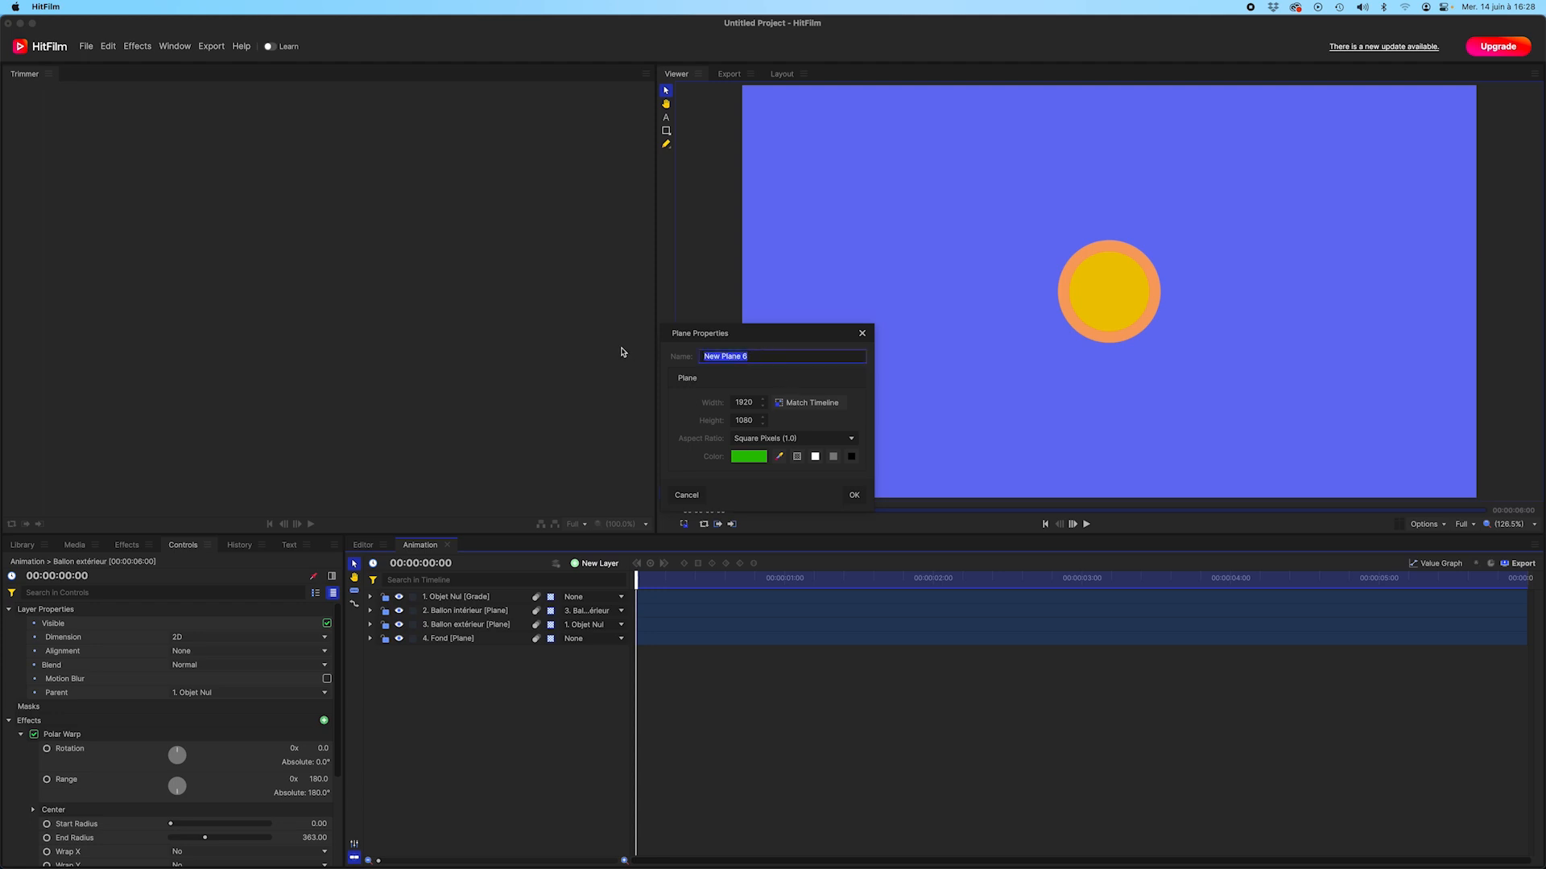
pyautogui.write('Herbe')
pyautogui.press('Return')
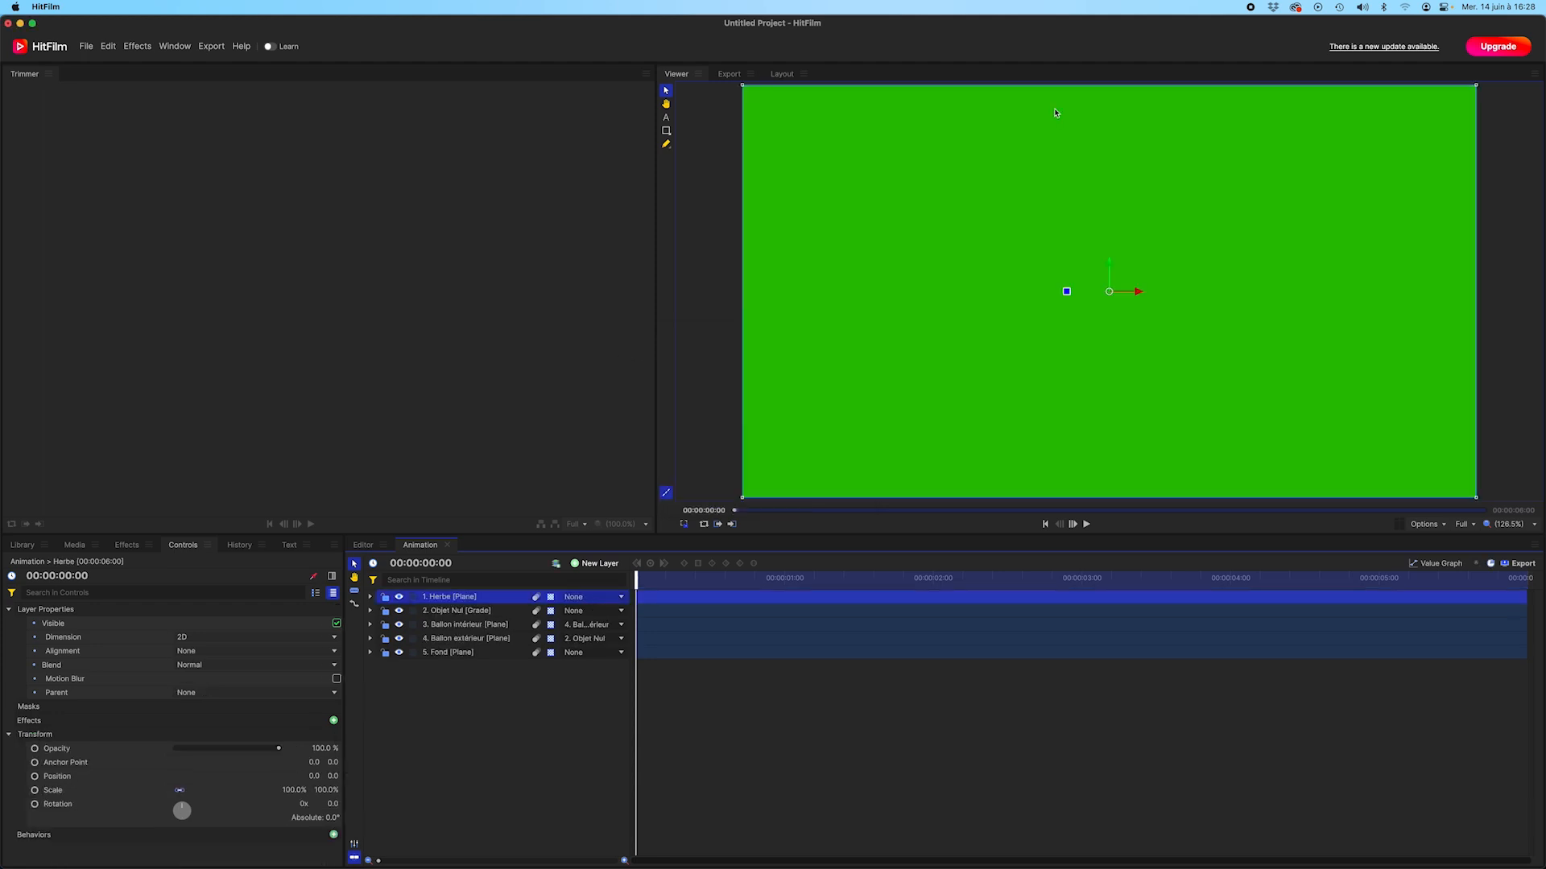
pyautogui.moveTo(1110, 259); pyautogui.dragTo(1111, 572)
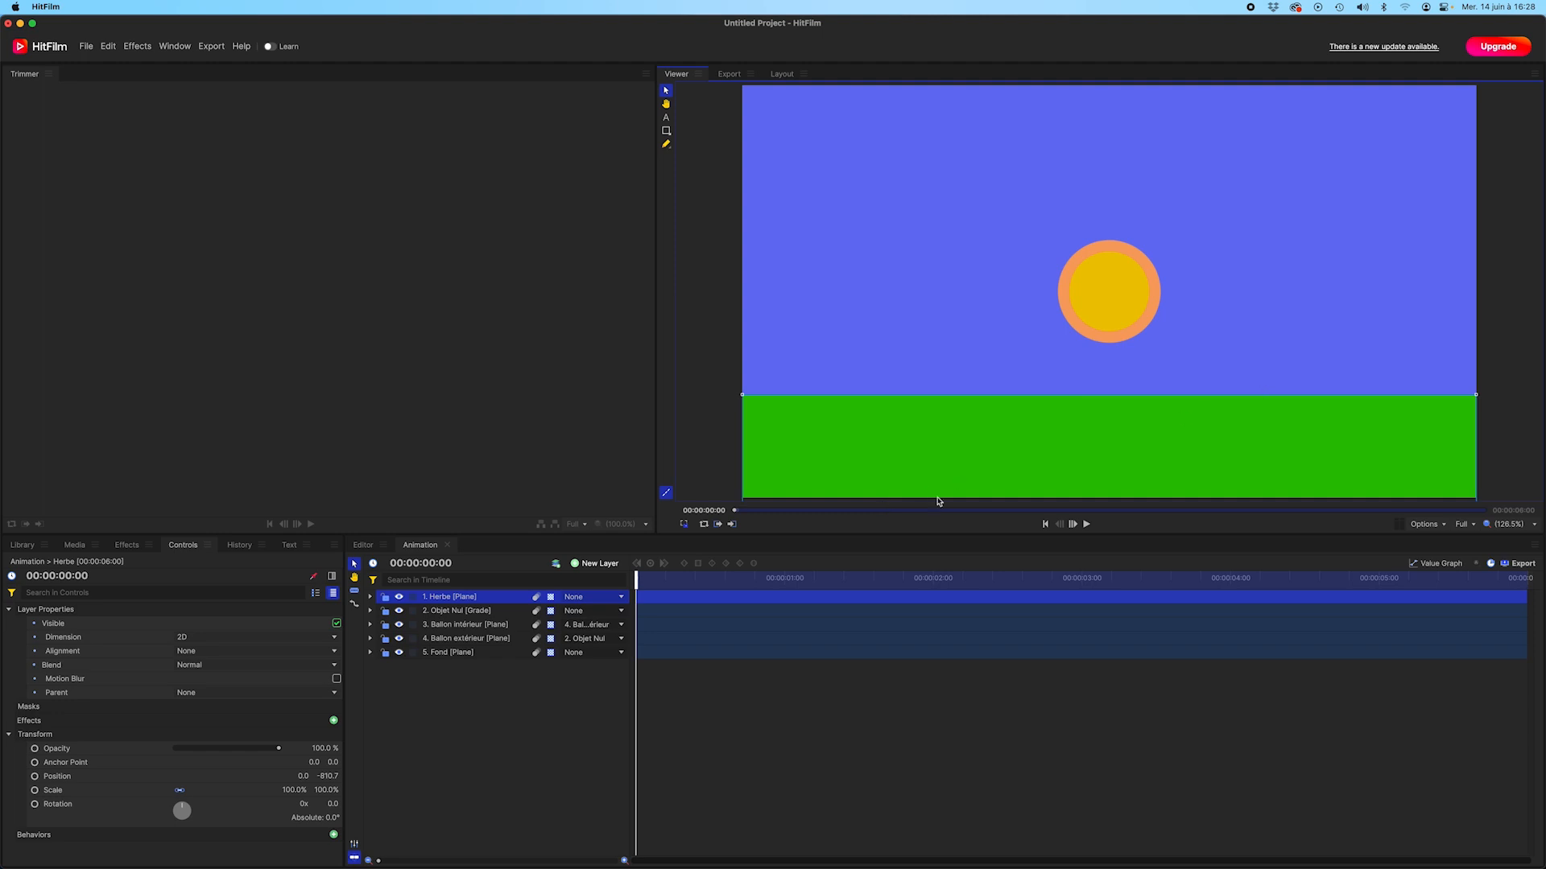
pyautogui.click(494, 707)
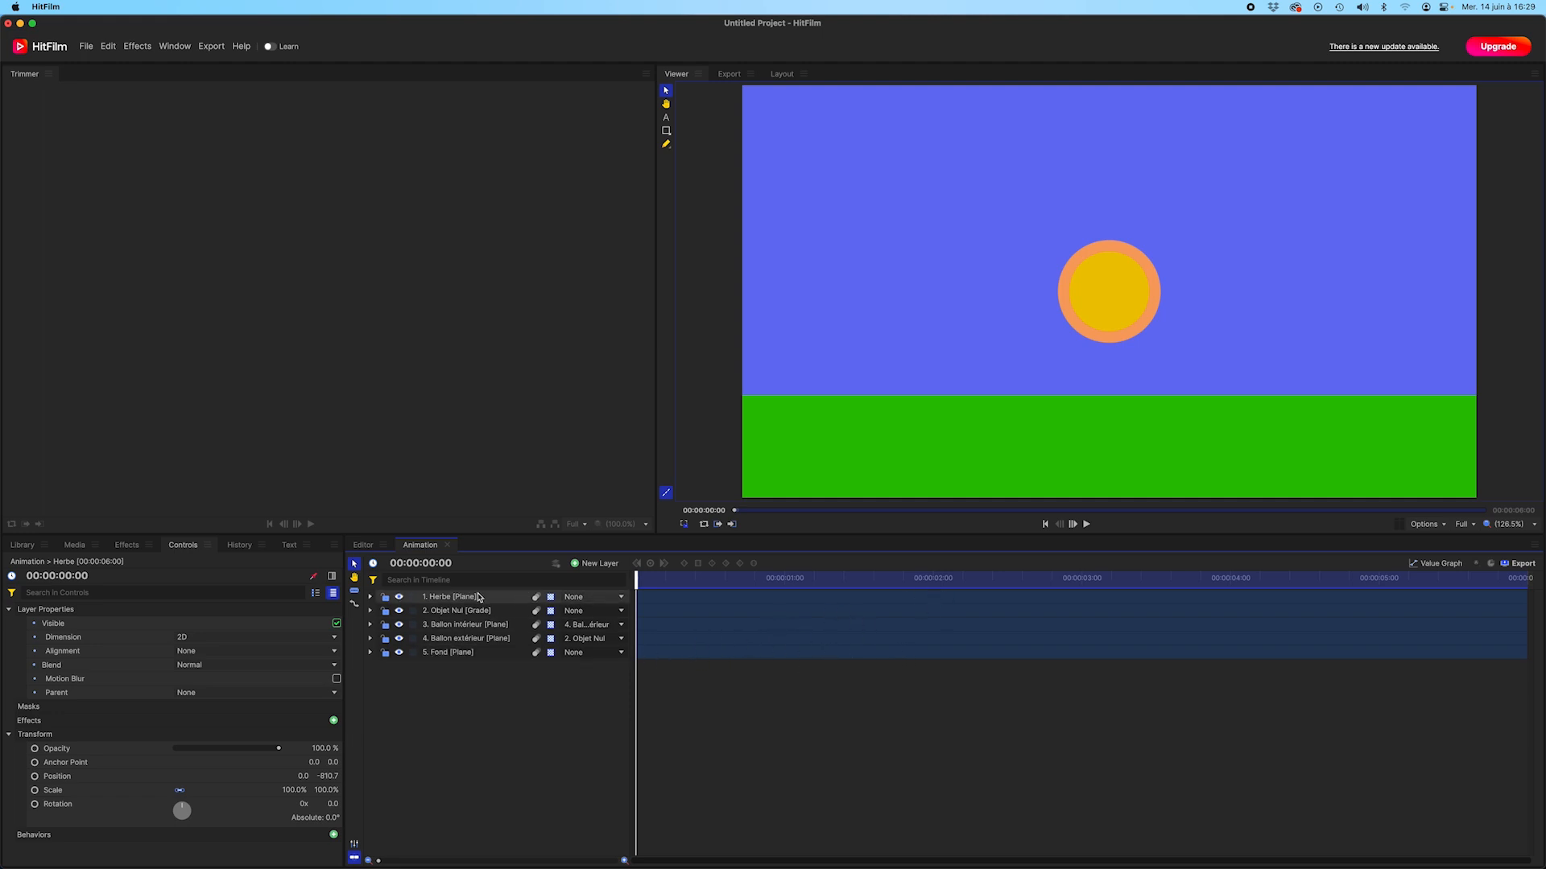
# Label the Fond layer Sapphire Blue and the Ballon extérieur layer Opera Mauve.
pyautogui.click(412, 654)
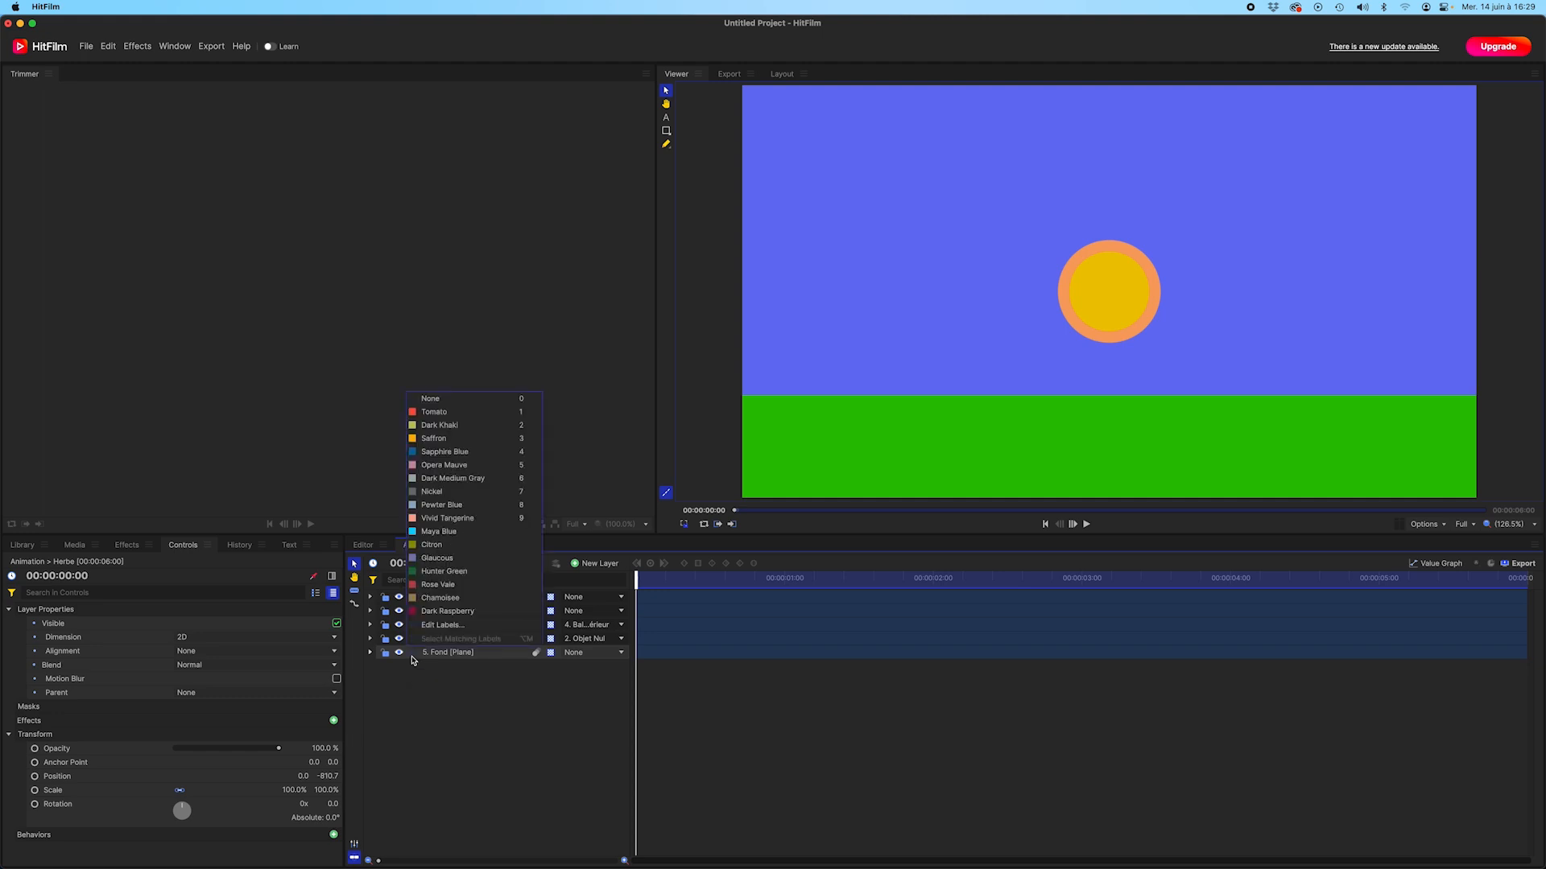
pyautogui.click(456, 453)
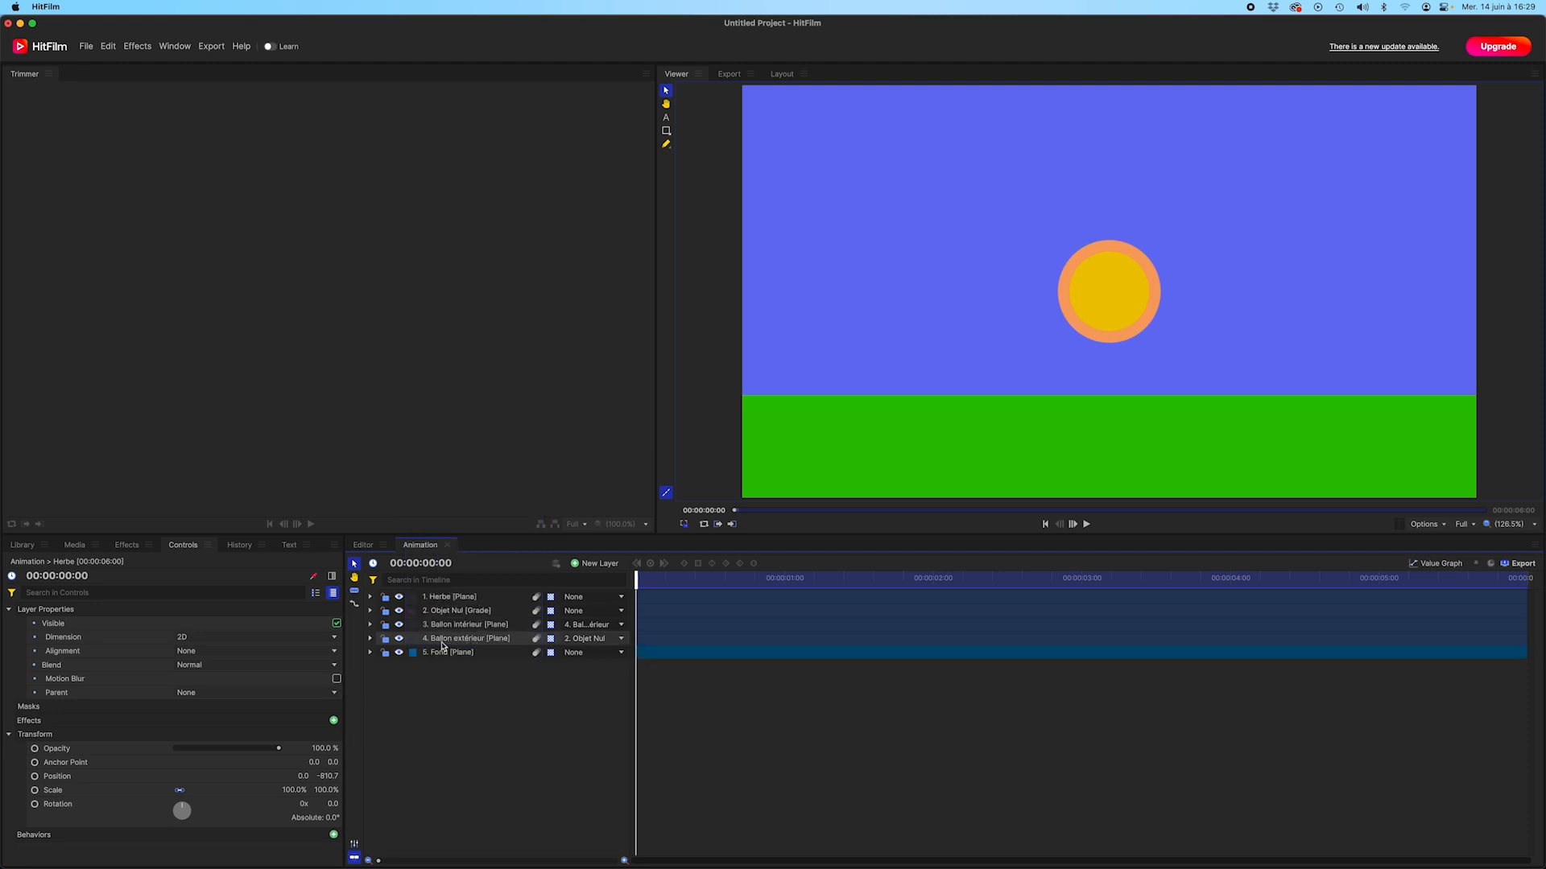
pyautogui.click(413, 639)
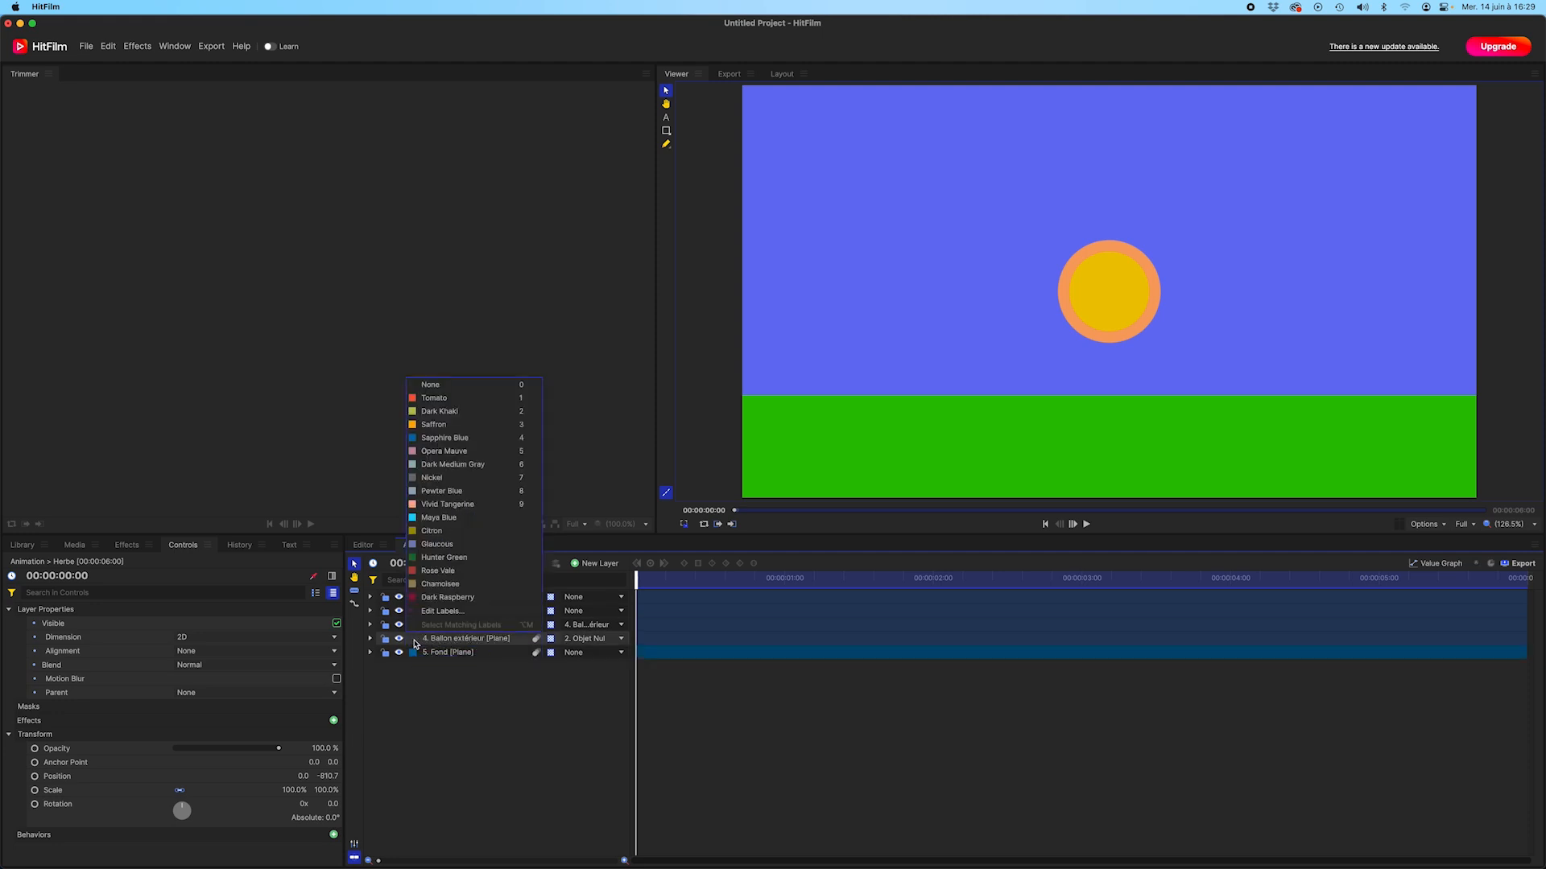
pyautogui.click(435, 452)
# Label the Ballon intérieur layer Saffron and the Objet Nul layer Dark Raspberry.
pyautogui.click(432, 628)
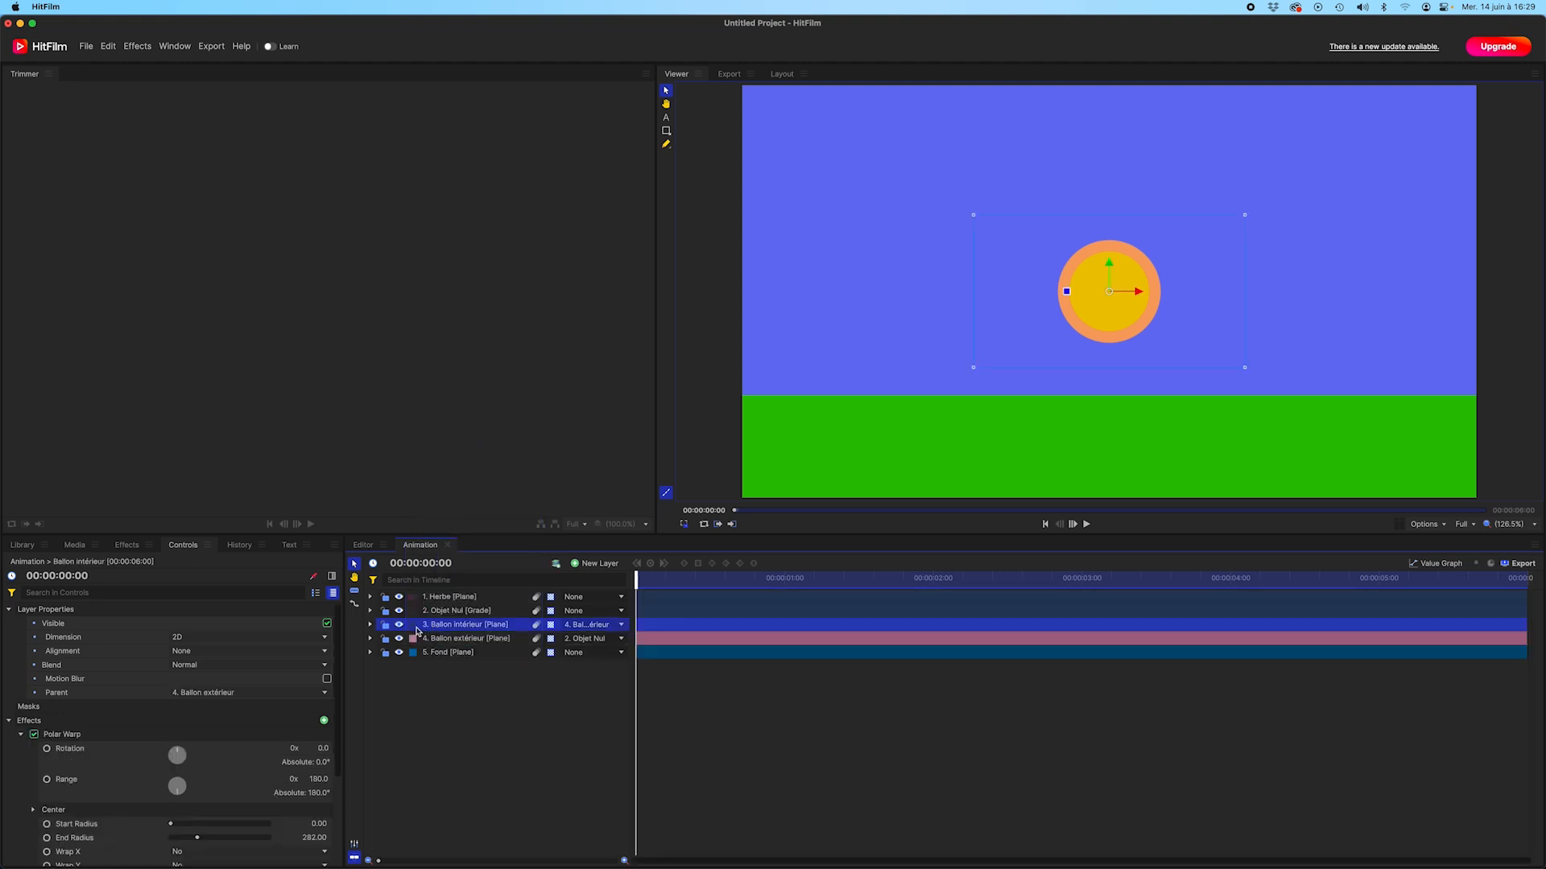
pyautogui.click(413, 625)
pyautogui.click(439, 411)
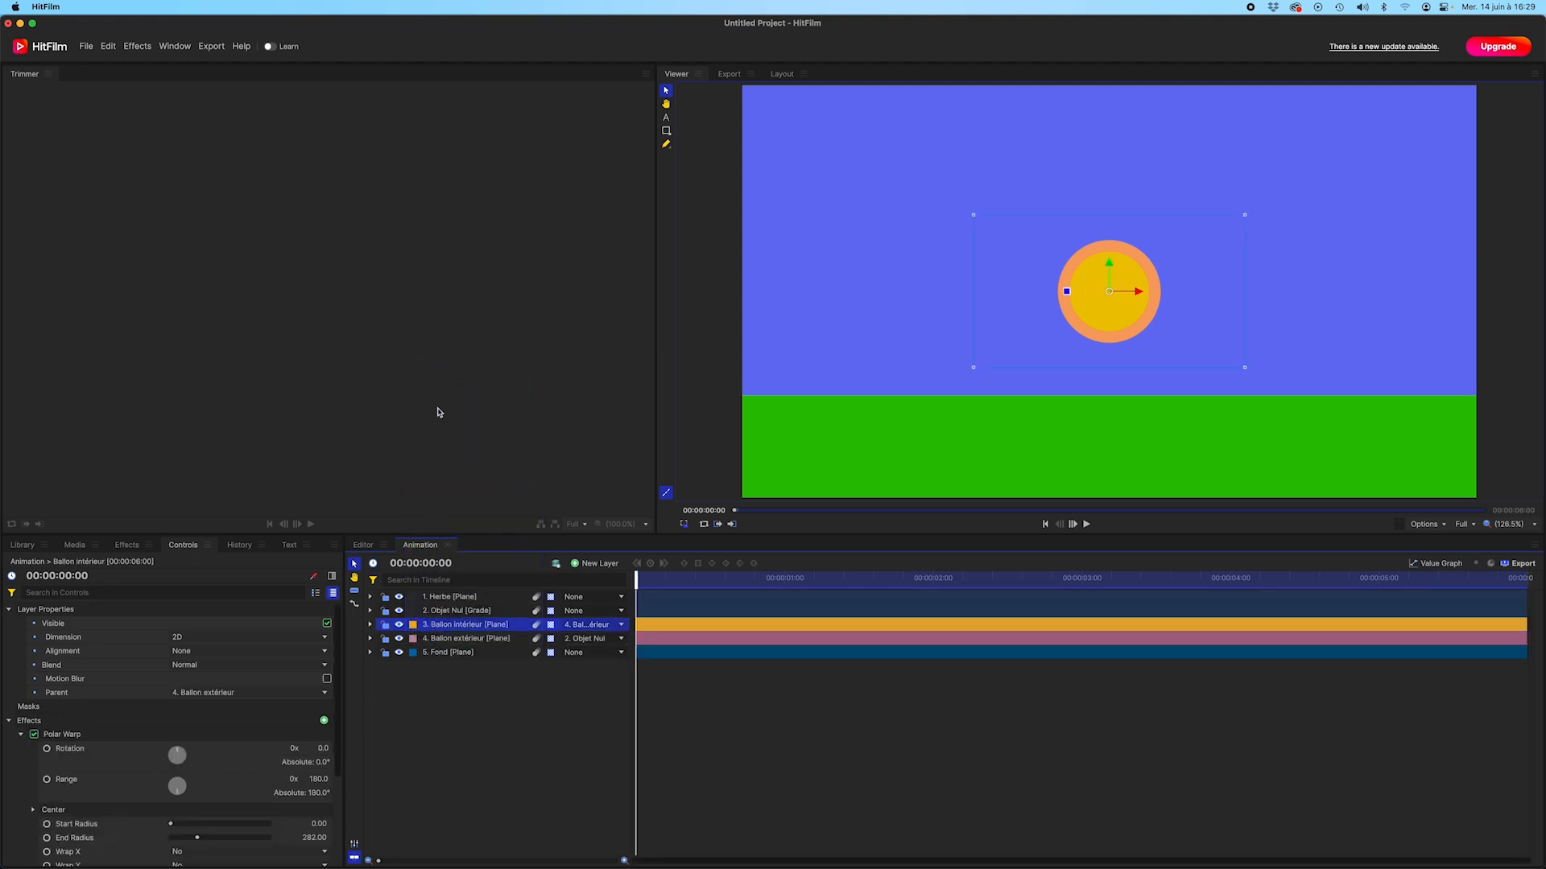
pyautogui.click(438, 614)
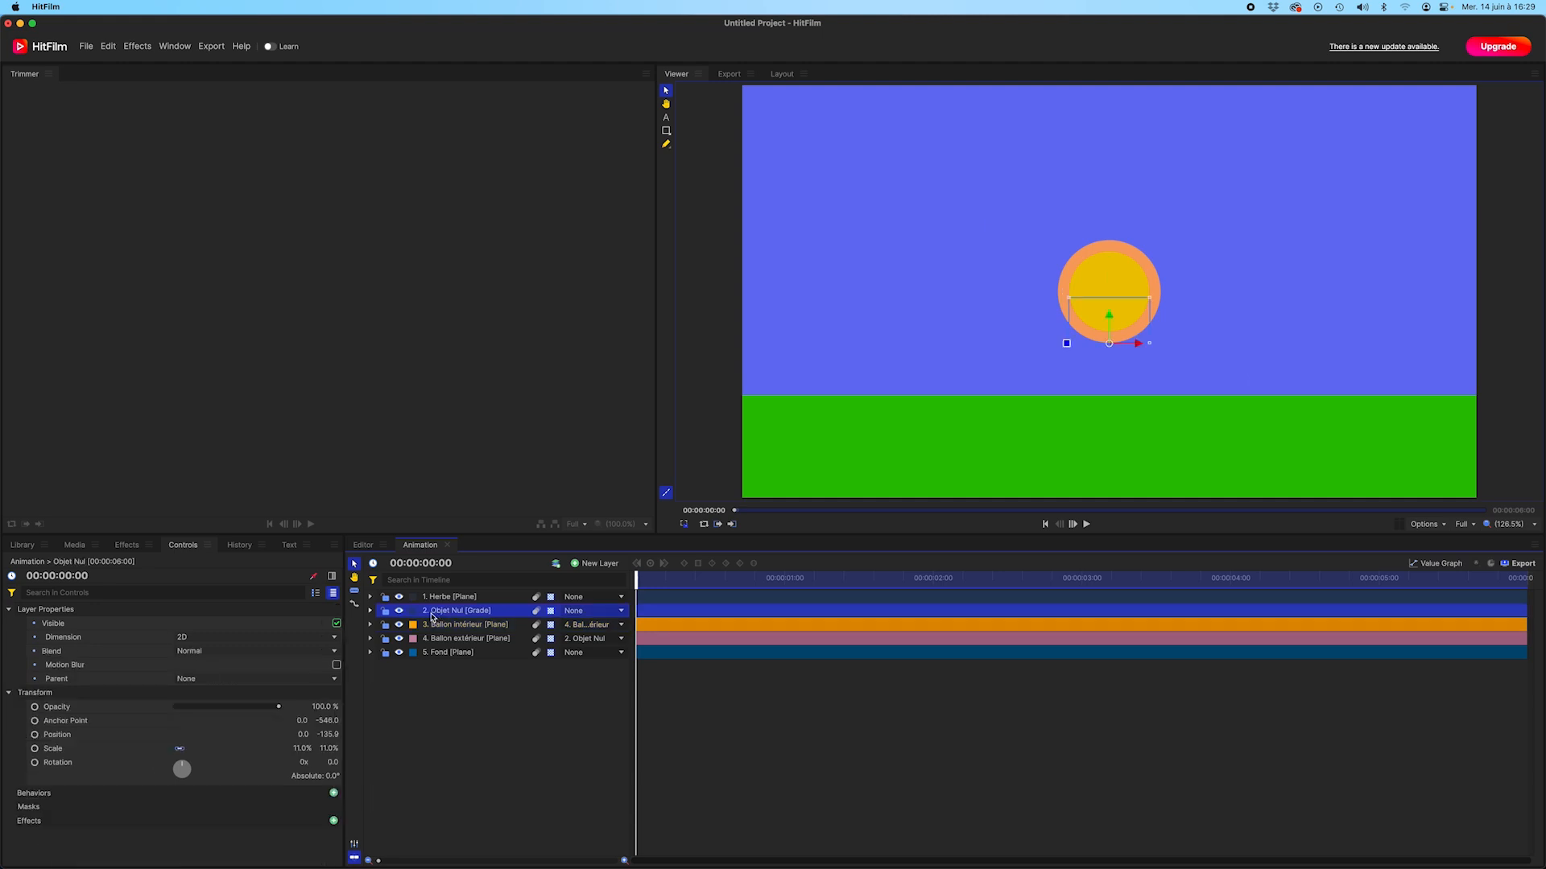
pyautogui.click(413, 612)
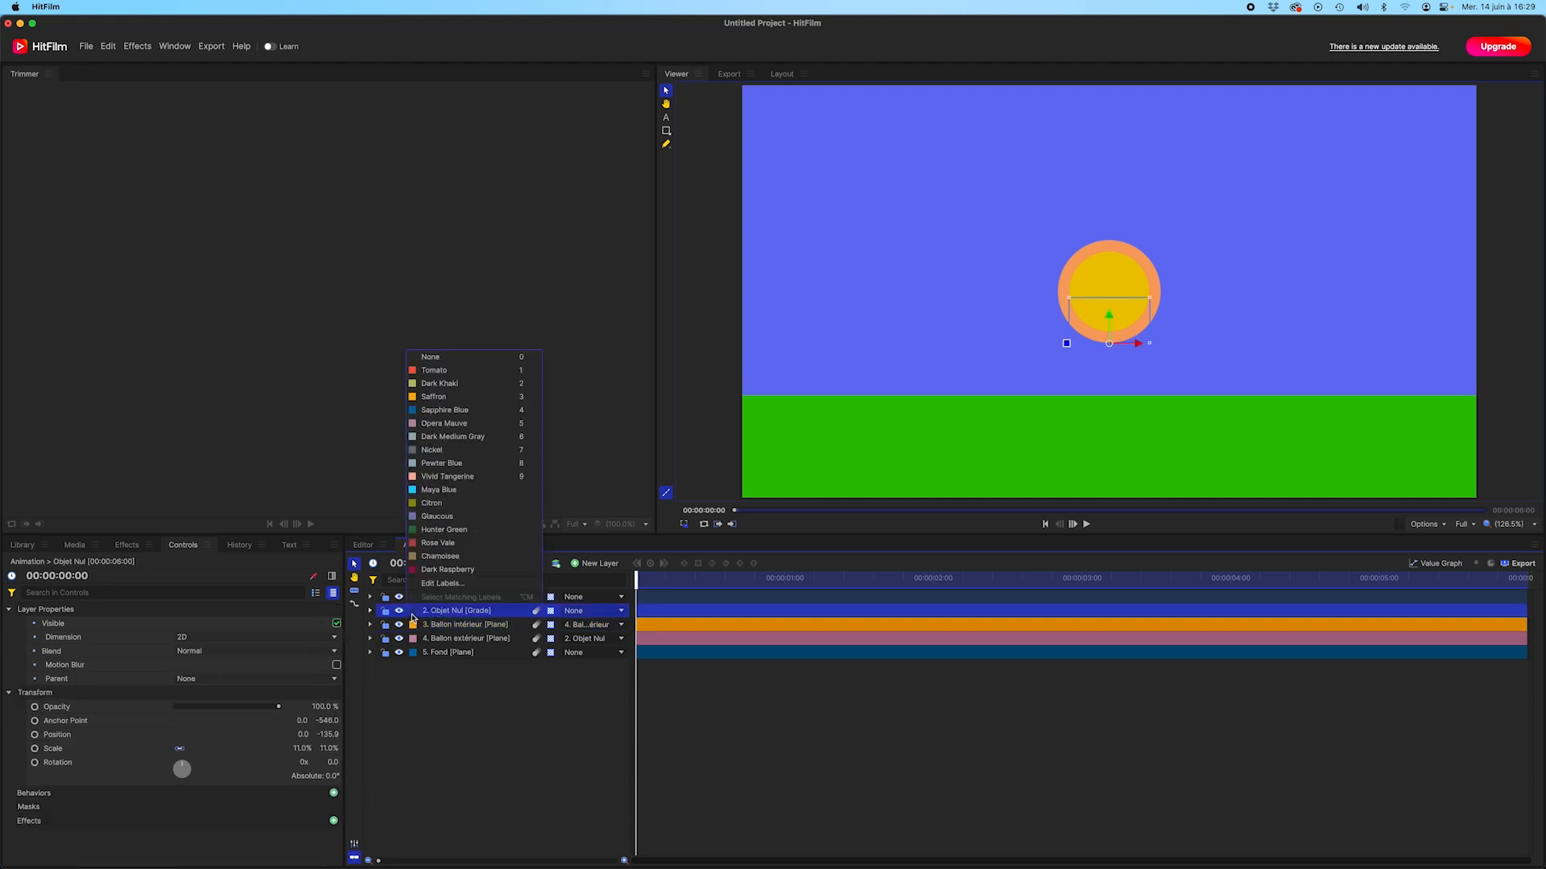
pyautogui.click(427, 571)
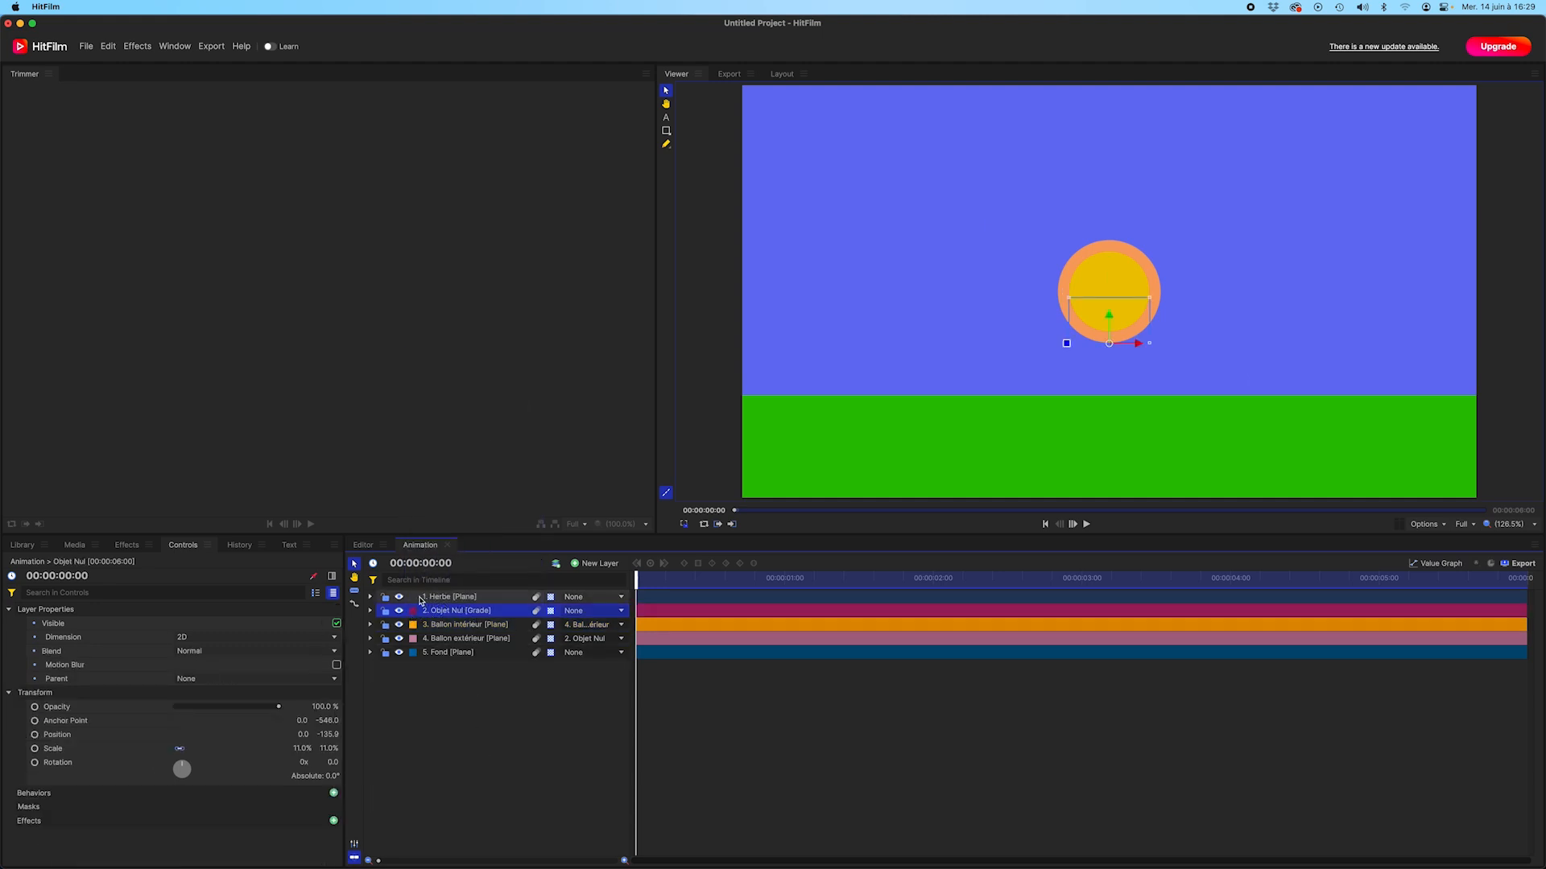
# Label the Herbe layer Hunter Green and clear the layer selection.
pyautogui.click(417, 598)
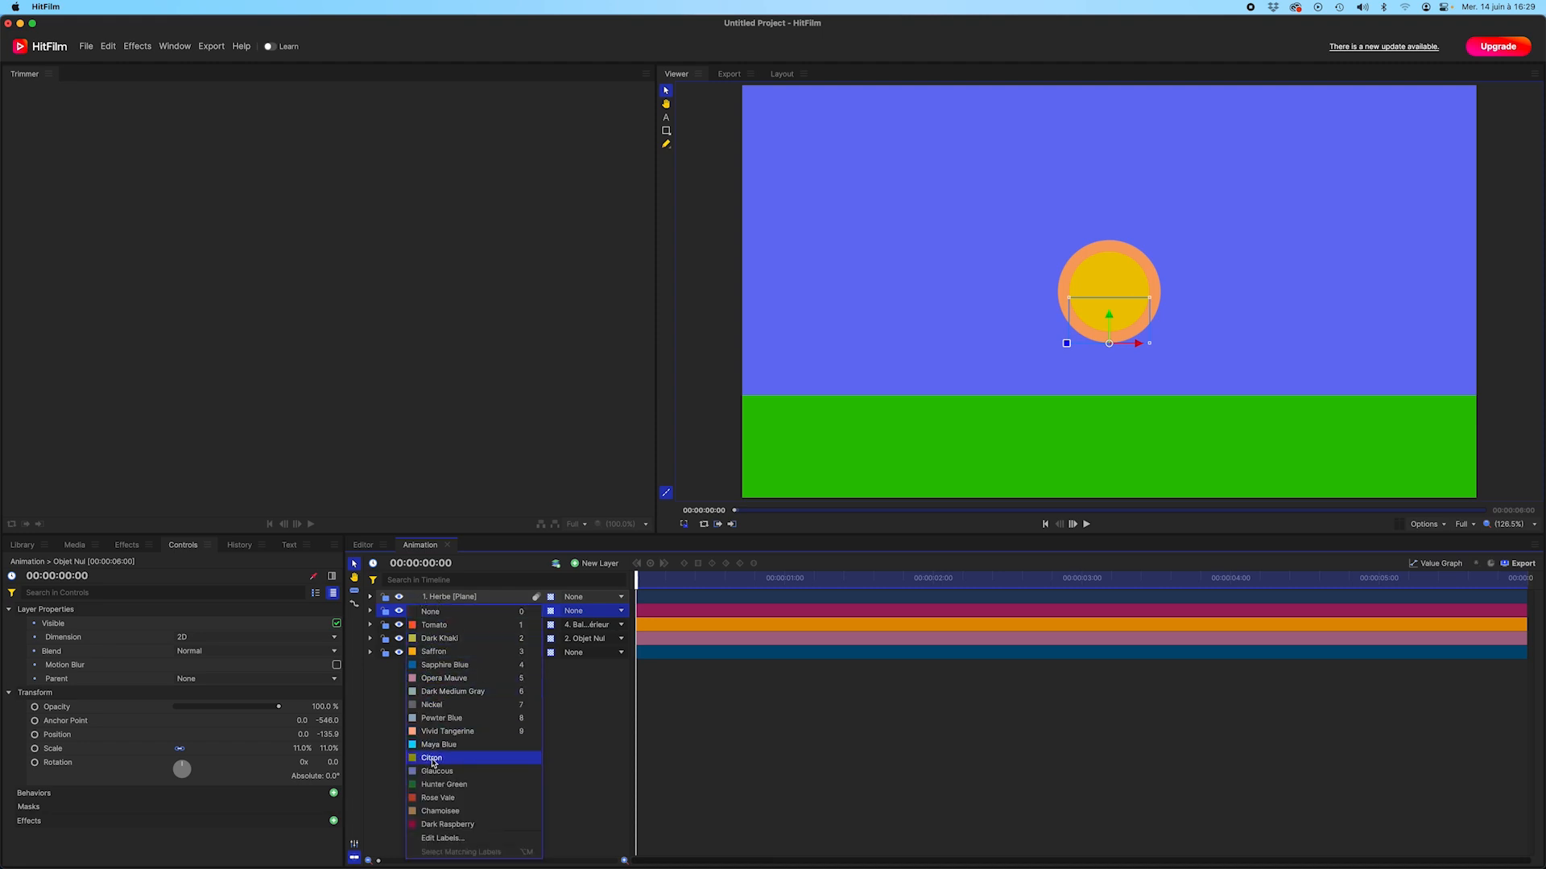
pyautogui.click(435, 787)
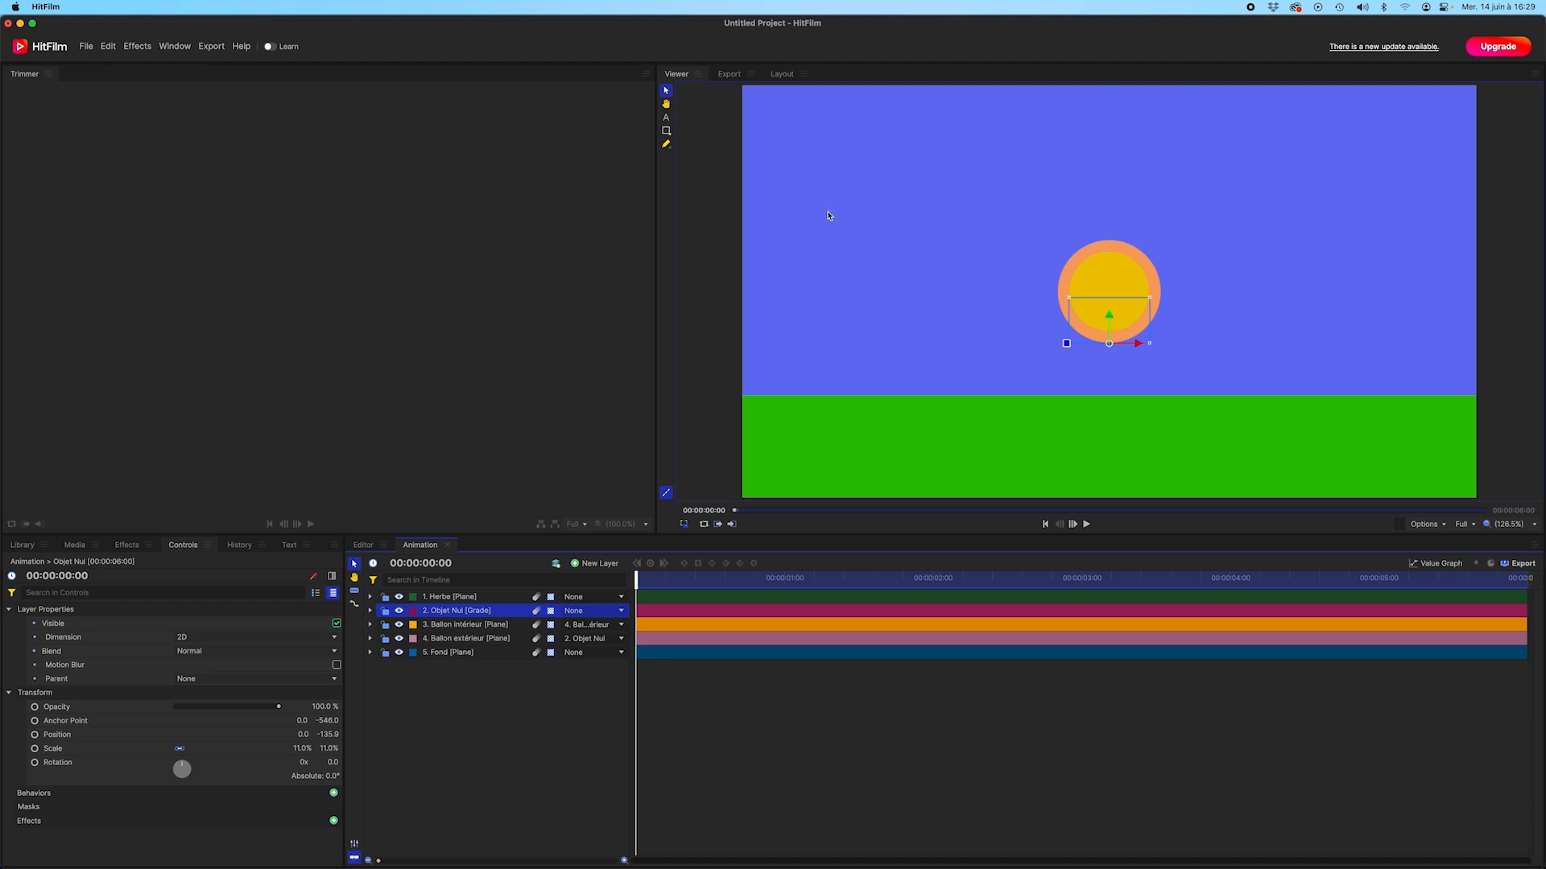
pyautogui.click(455, 774)
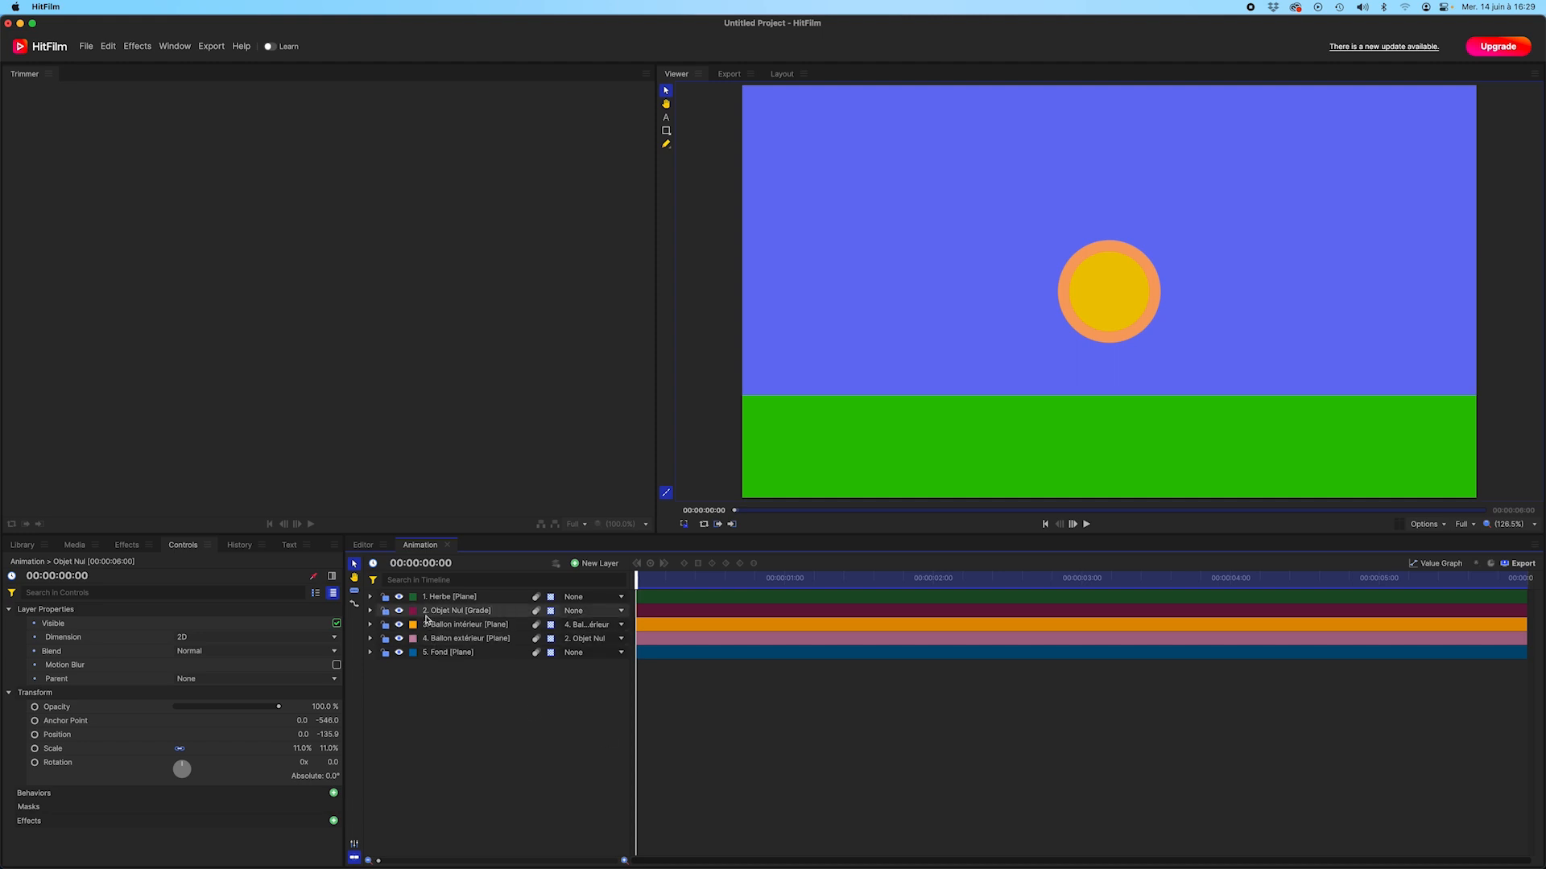
# Set up another new plane with a width and height of 300 pixels.
pyautogui.click(596, 564)
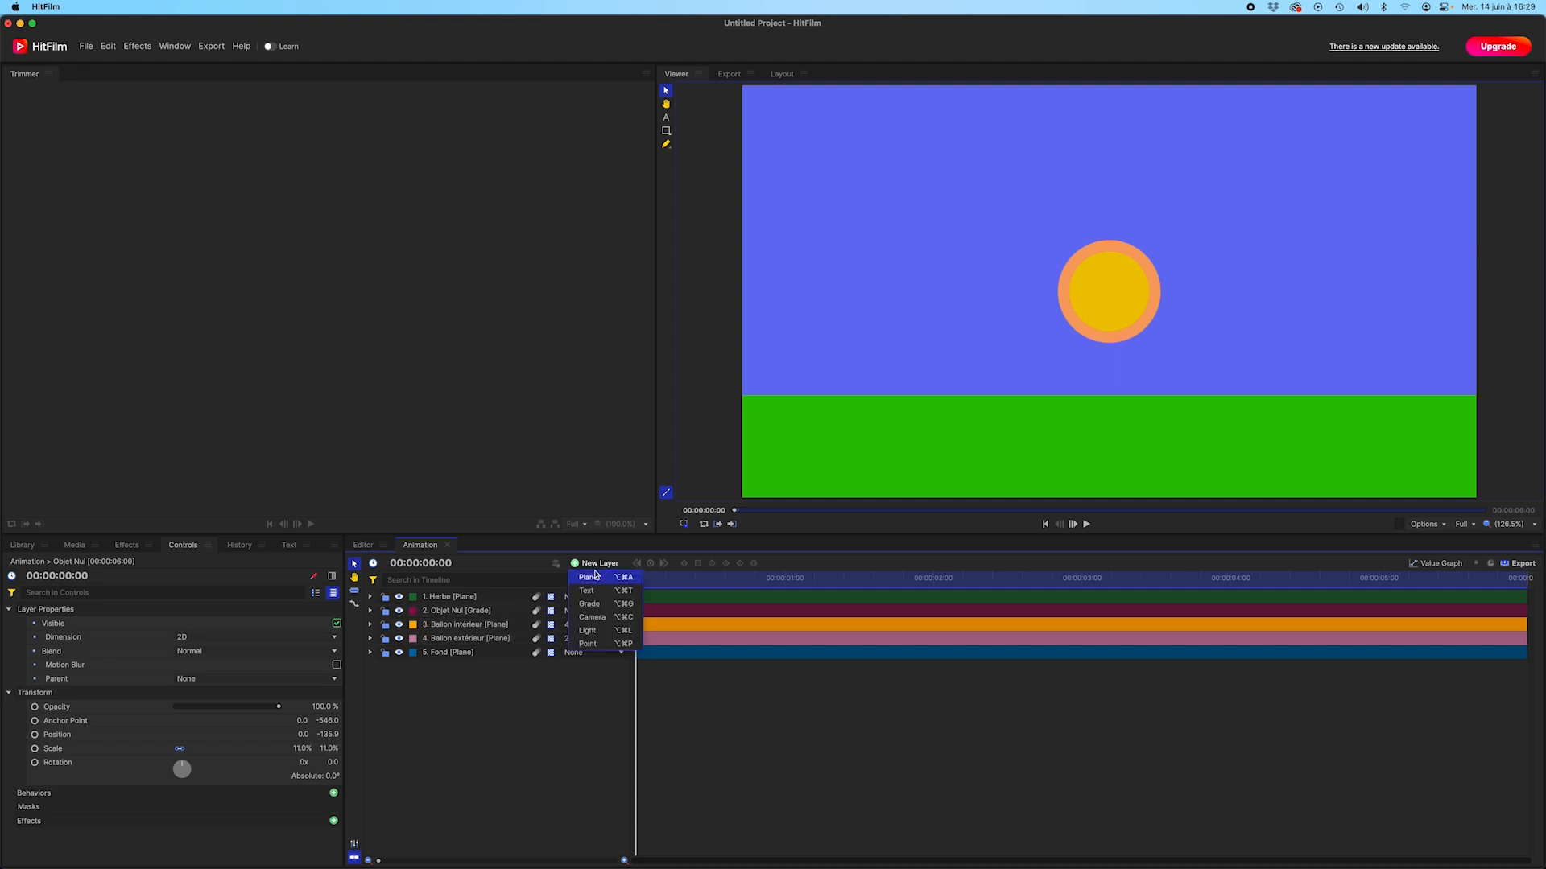
pyautogui.click(589, 578)
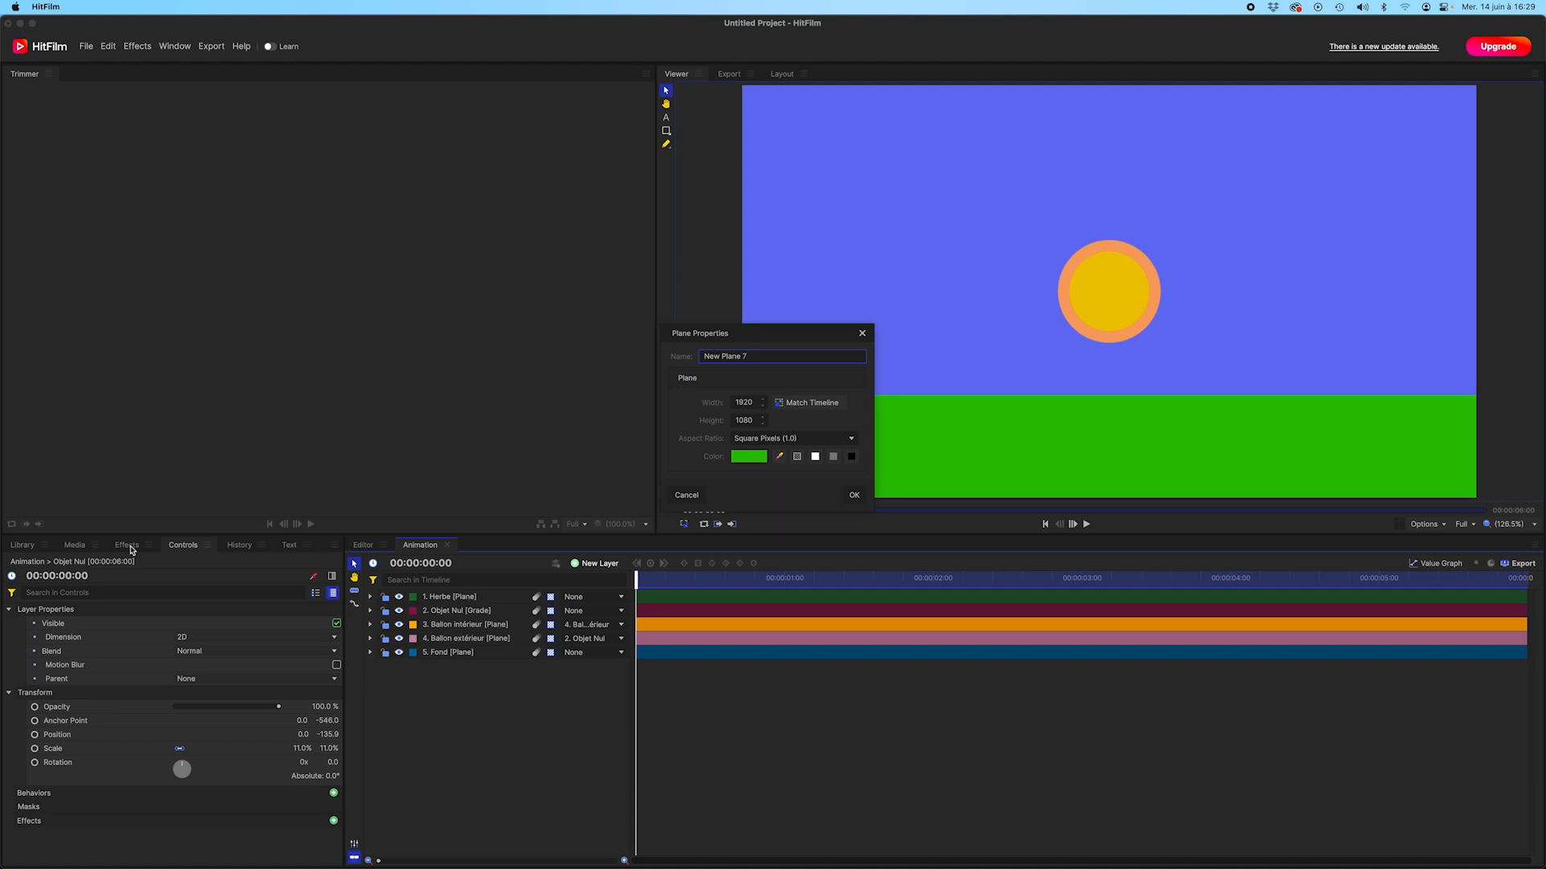
pyautogui.click(746, 403)
pyautogui.write('300')
pyautogui.press('Tab')
pyautogui.write('300')
# Colour the 300 × 300 plane pink and place it beside the ball at X position about -542.
pyautogui.click(749, 456)
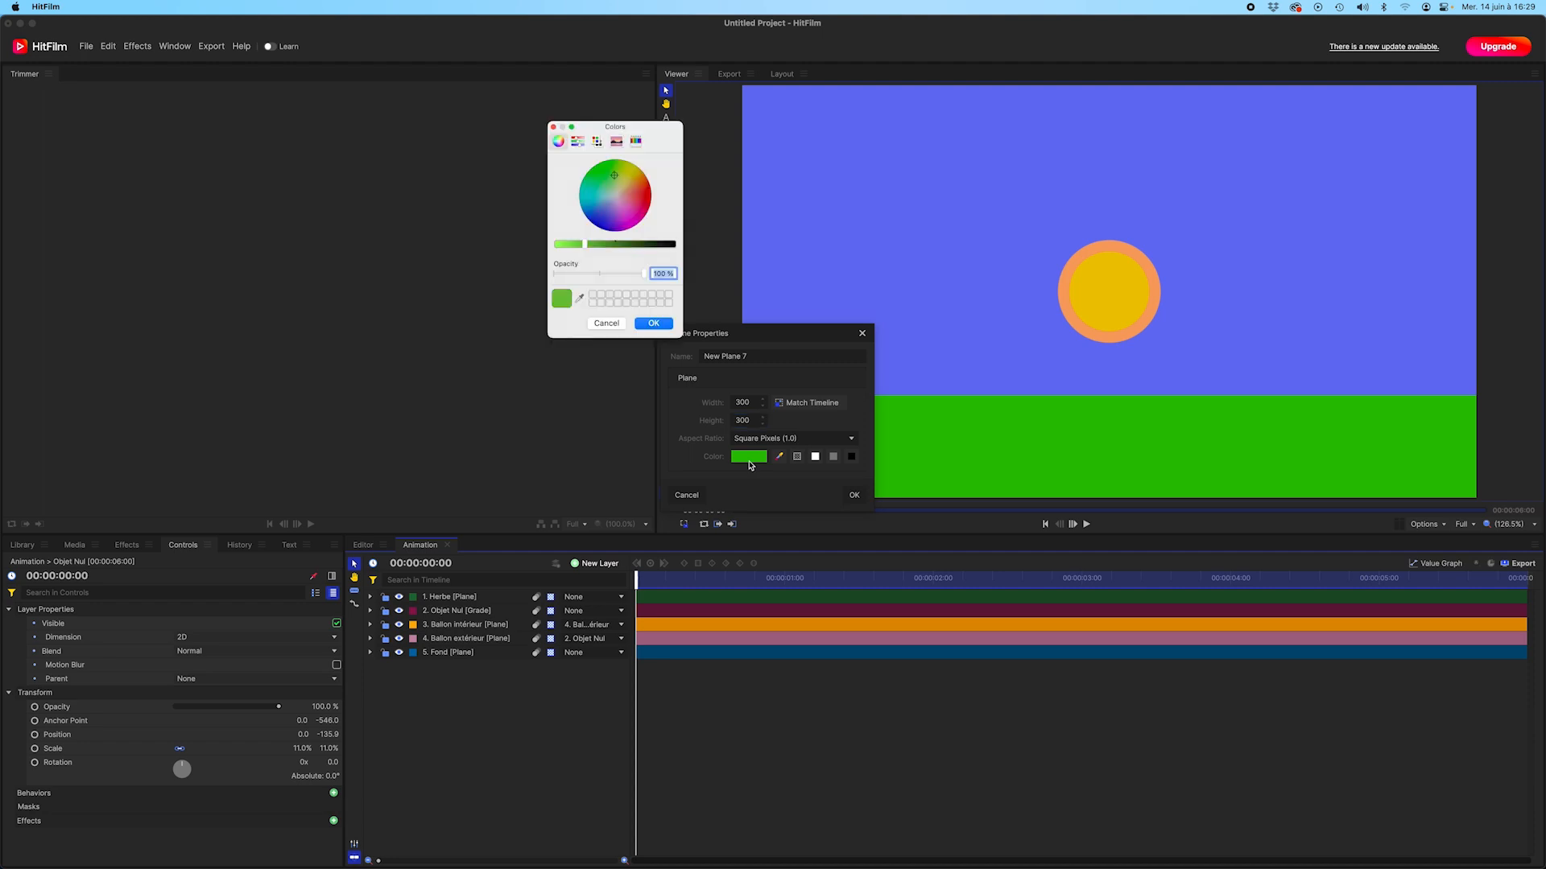
pyautogui.click(628, 212)
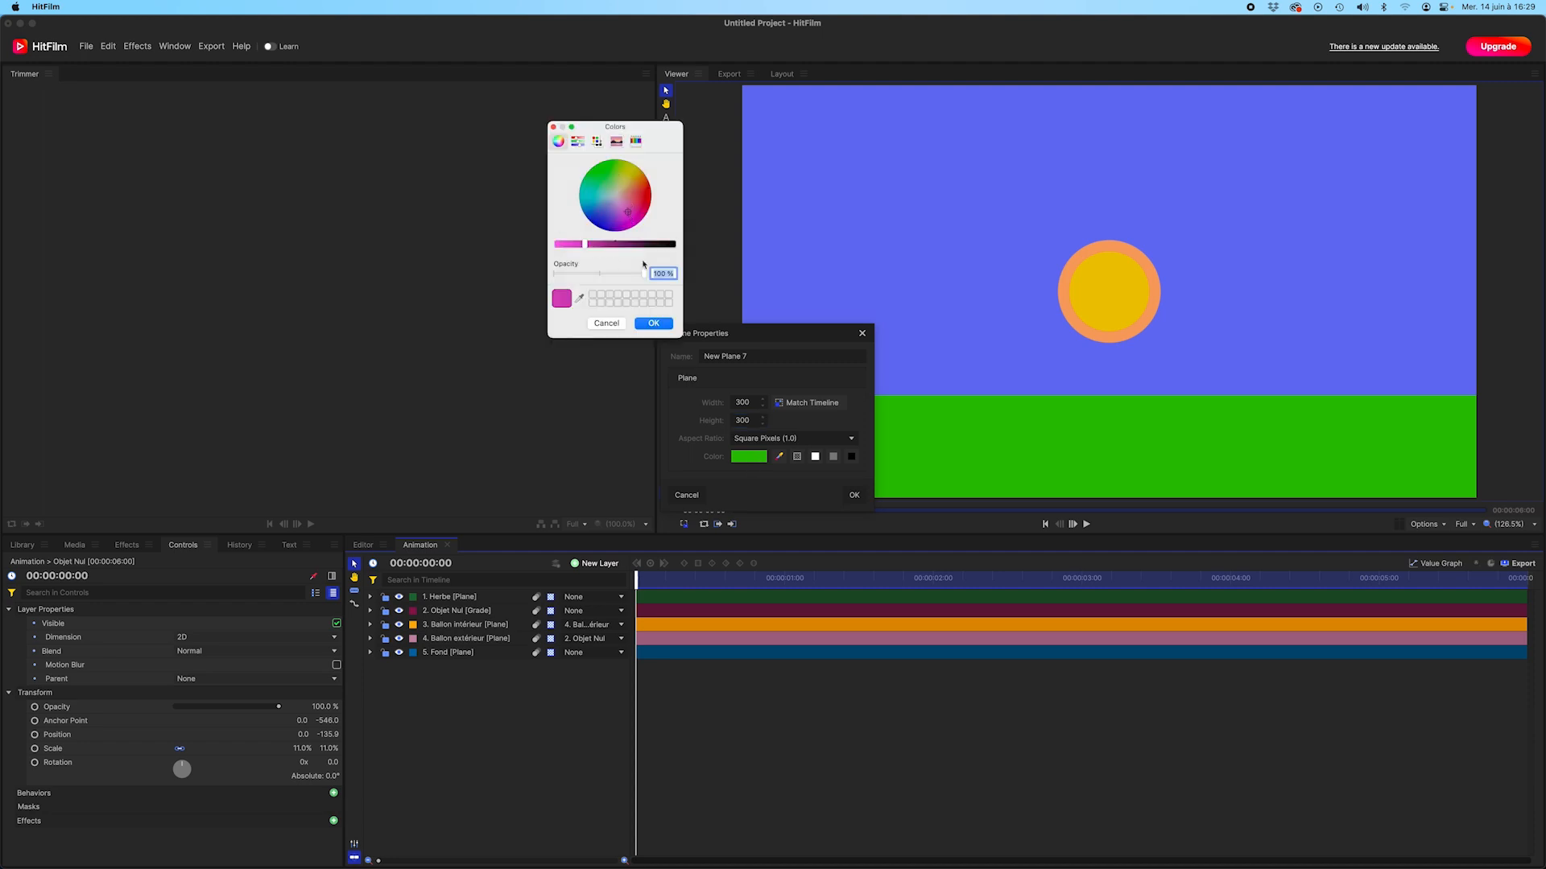
pyautogui.click(654, 323)
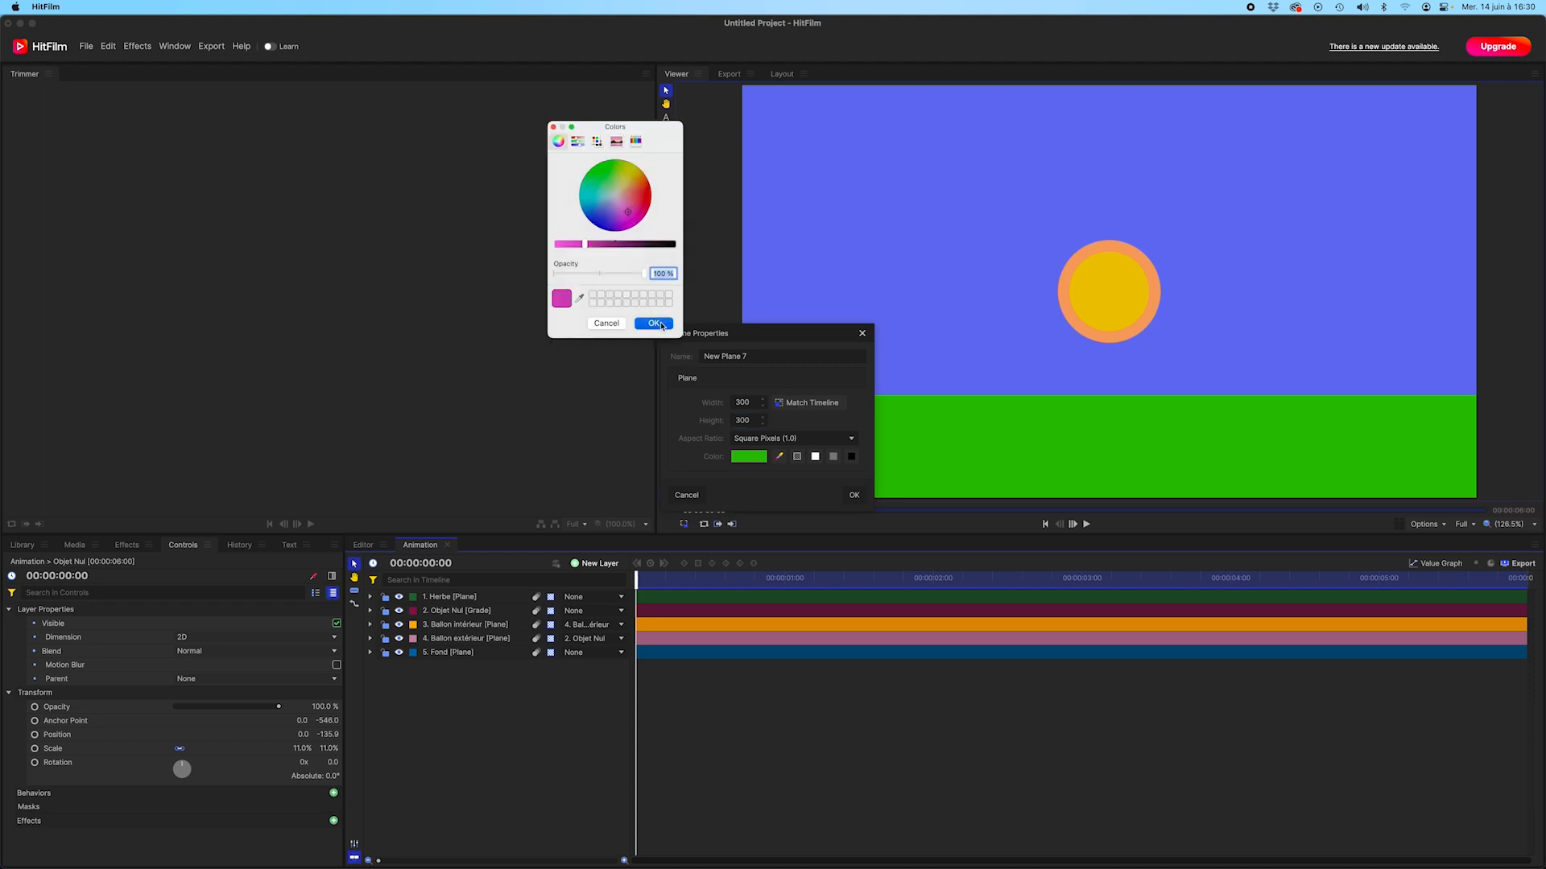
pyautogui.click(855, 495)
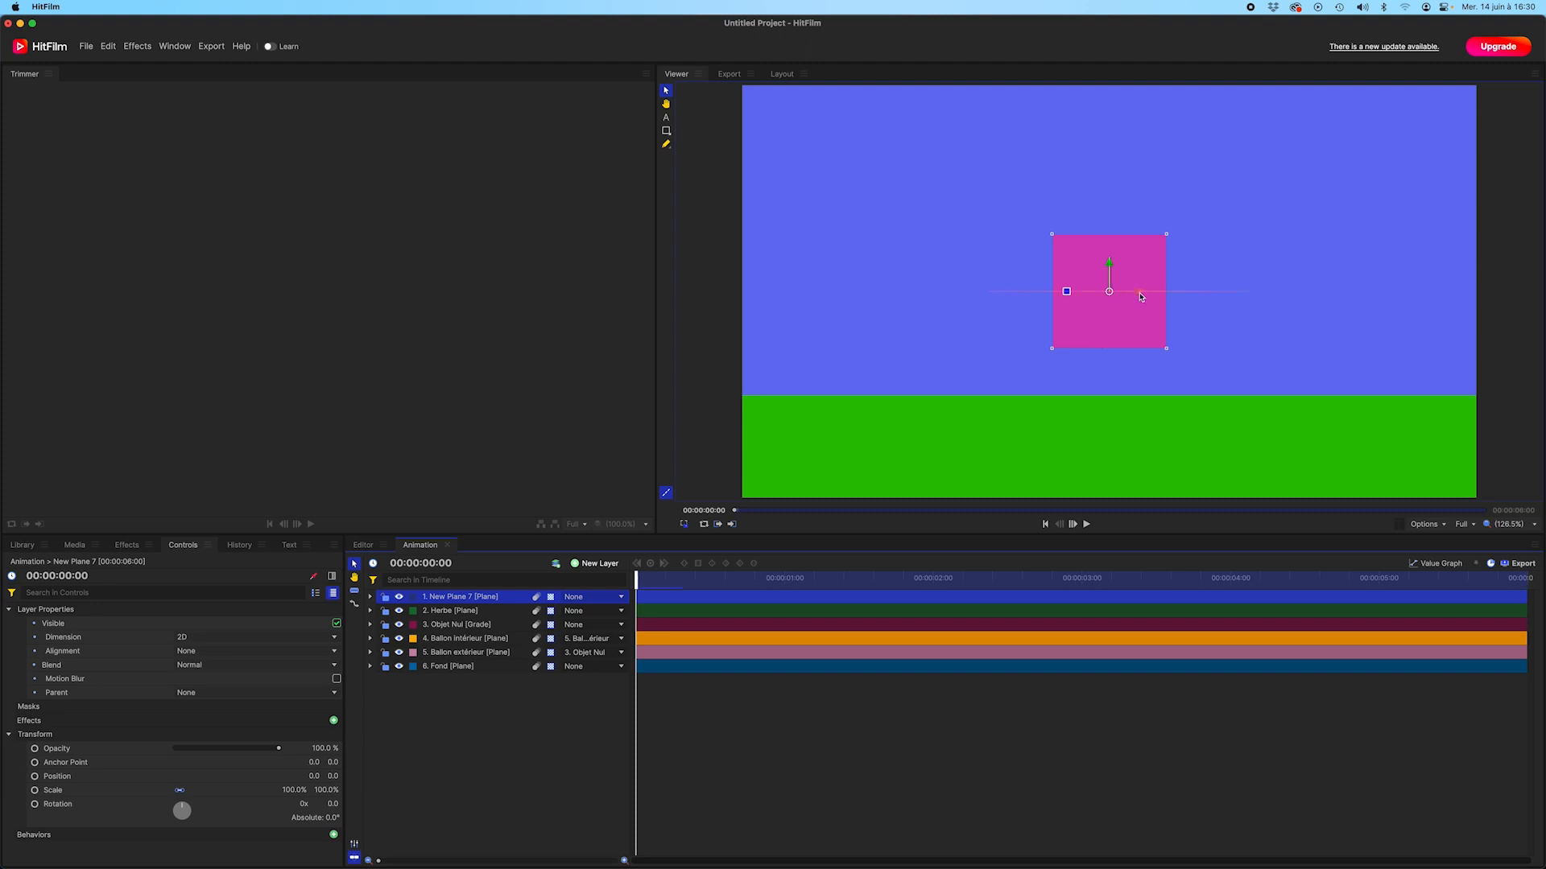
pyautogui.moveTo(1140, 297); pyautogui.dragTo(934, 300)
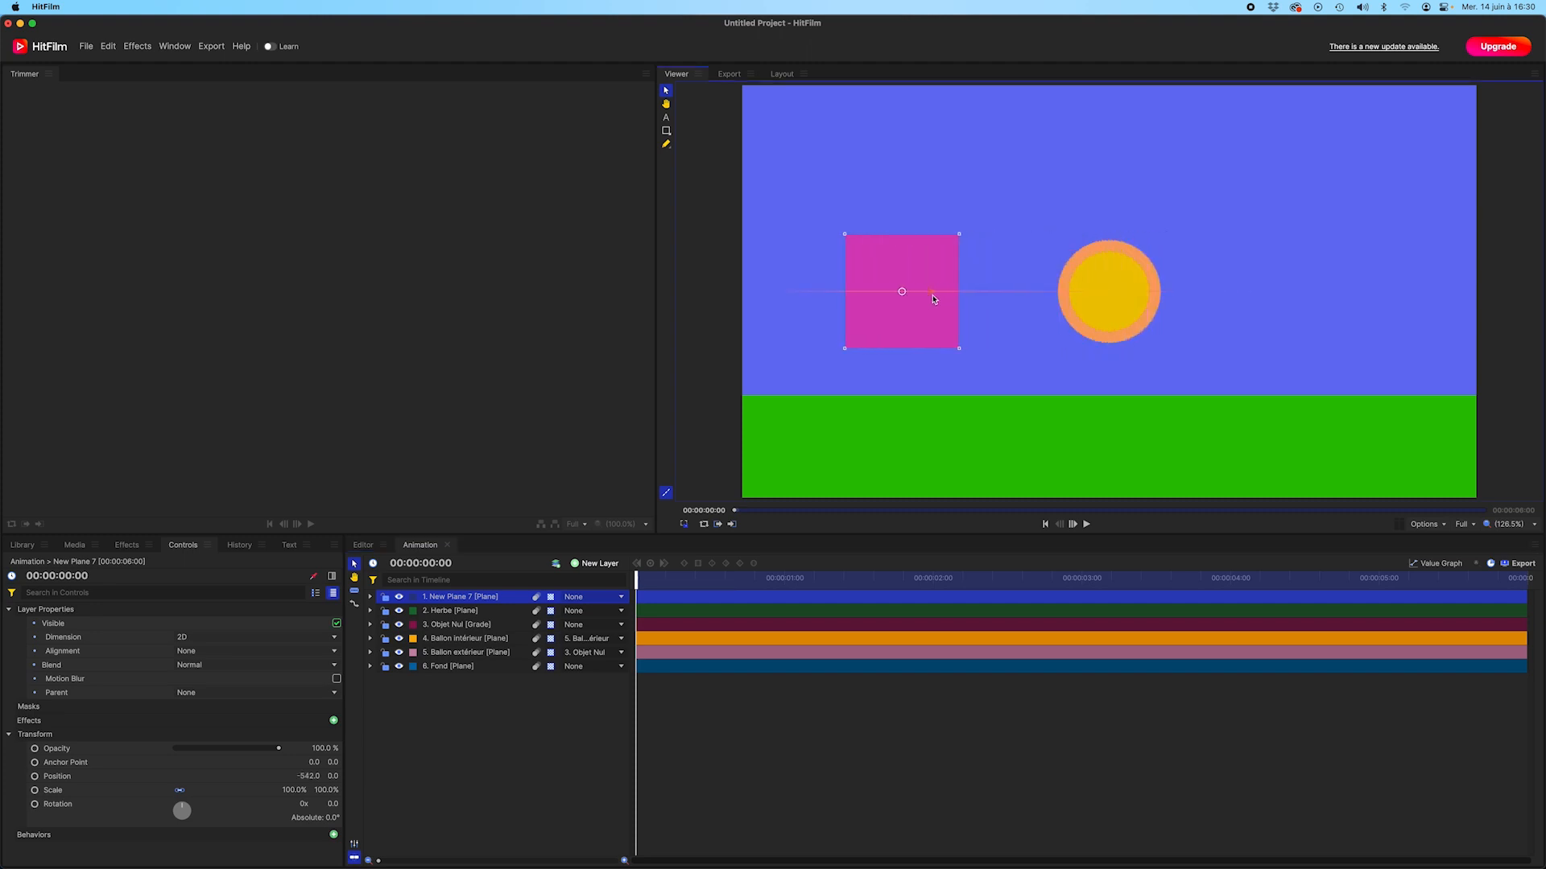